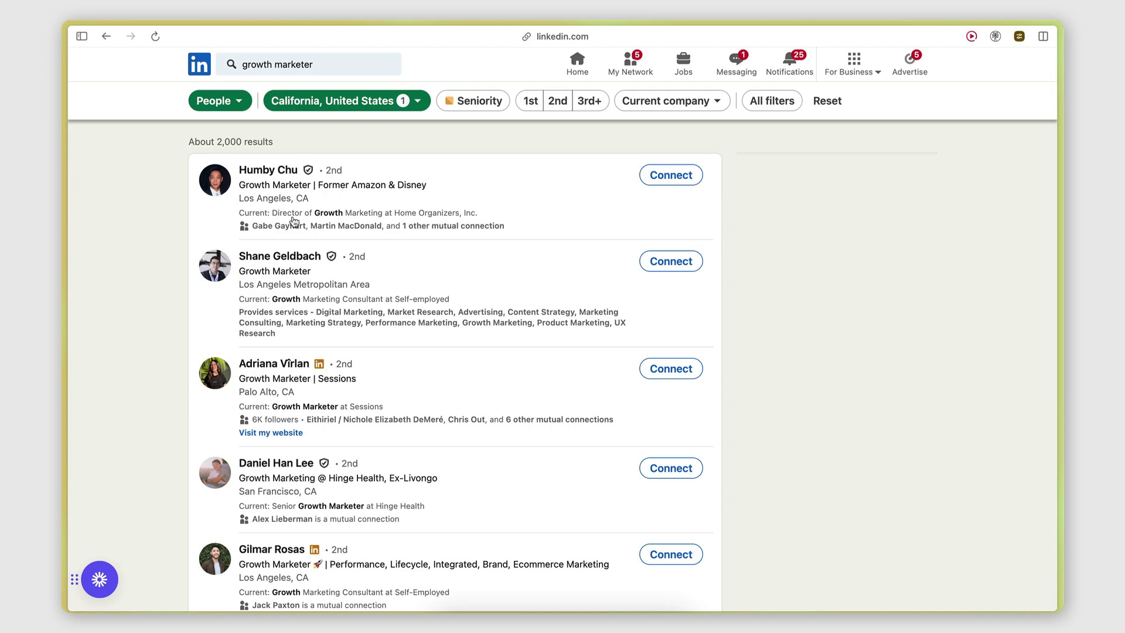
Switch to the LinkedIn Leads spreadsheet in Google Sheets and review the professionalEmail column down the lead rows
{"action": "mouse_move", "coordinate": [62, 232]}
{"action": "scroll", "coordinate": [90, 224], "scroll_direction": "right", "scroll_amount": 3}
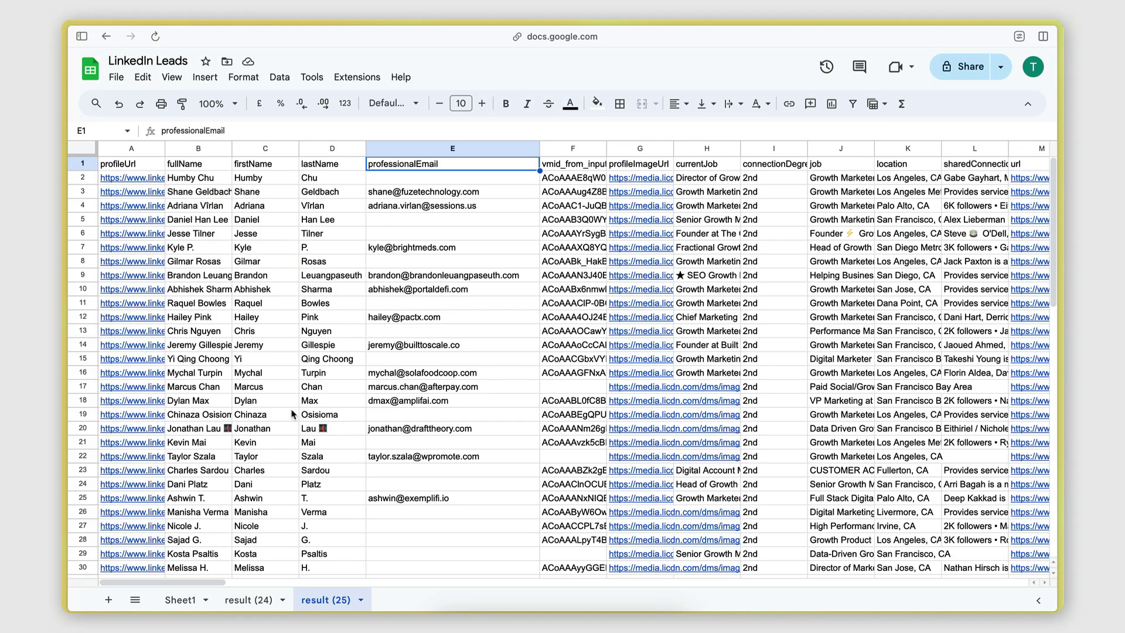
{"action": "scroll", "coordinate": [501, 336], "scroll_direction": "down", "scroll_amount": 3}
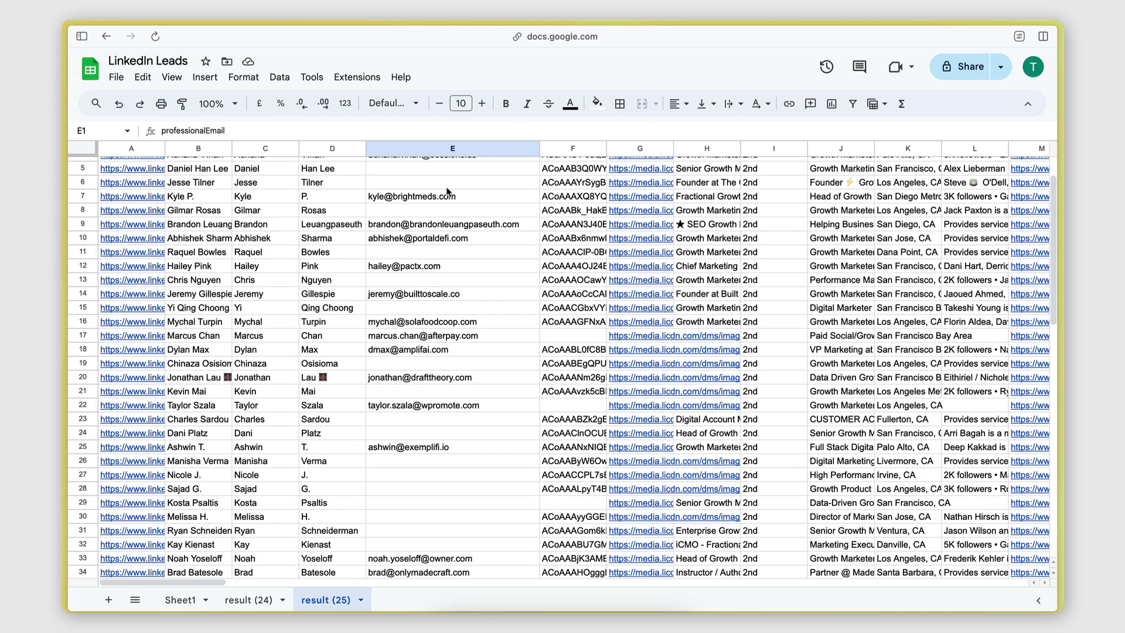
{"action": "left_click", "coordinate": [447, 181]}
{"action": "left_click_drag", "start_coordinate": [447, 181], "coordinate": [443, 501]}
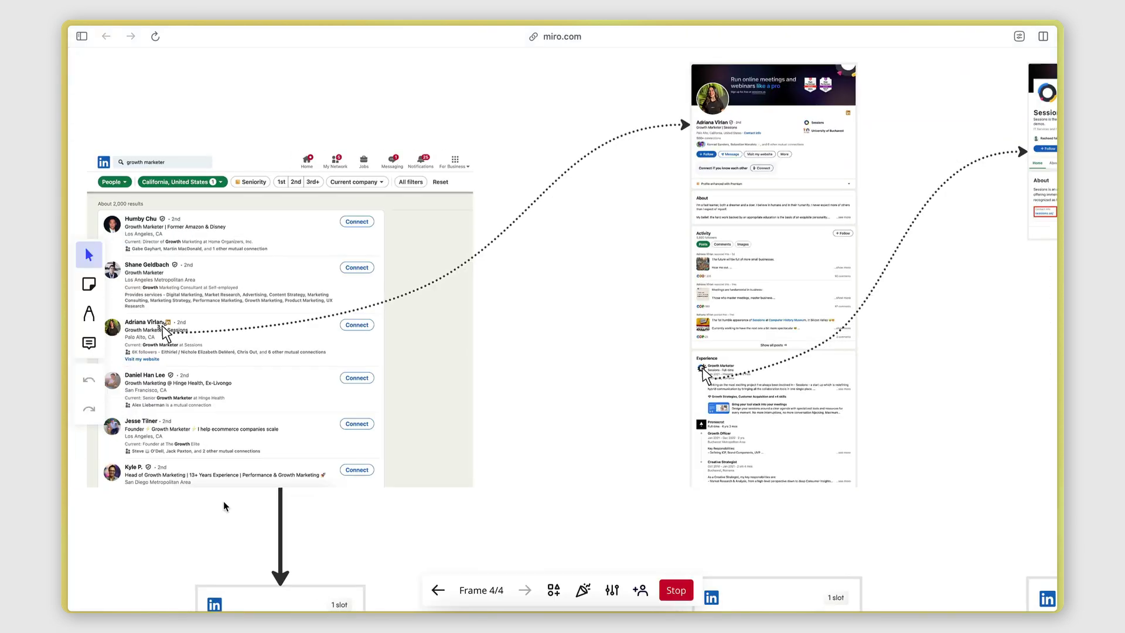
Switch to the Miro workflow board and examine the LinkedIn people search for growth marketers in California
{"action": "scroll", "coordinate": [224, 502], "scroll_direction": "left", "scroll_amount": 3}
{"action": "scroll", "coordinate": [346, 443], "scroll_direction": "up", "scroll_amount": 5}
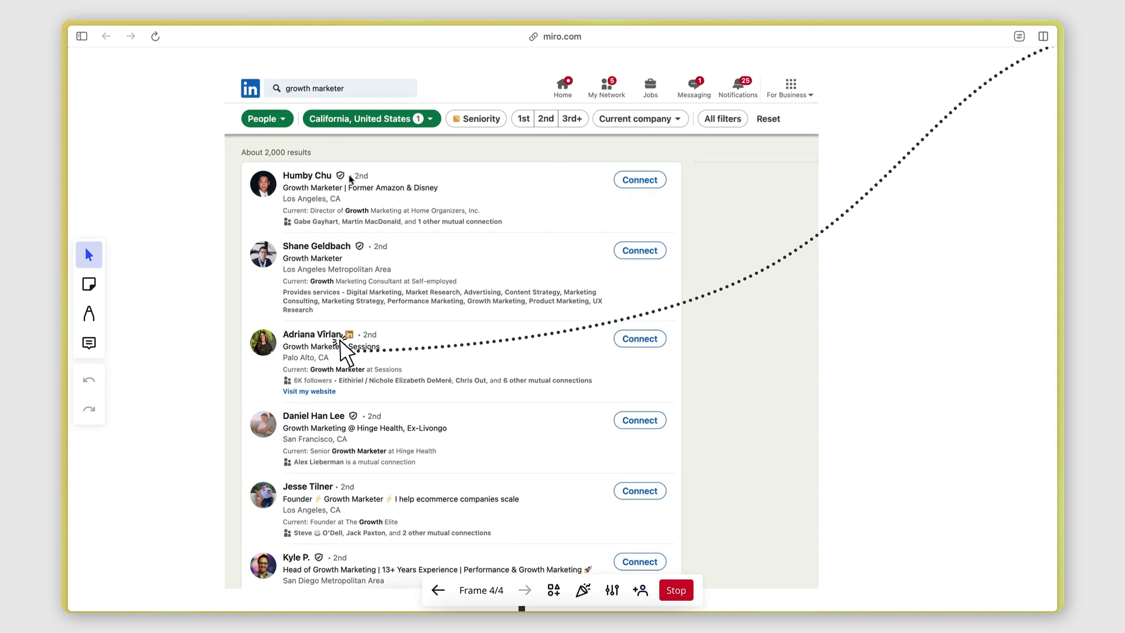
{"action": "scroll", "coordinate": [343, 220], "scroll_direction": "down", "scroll_amount": 1}
{"action": "scroll", "coordinate": [343, 220], "scroll_direction": "up", "scroll_amount": 1}
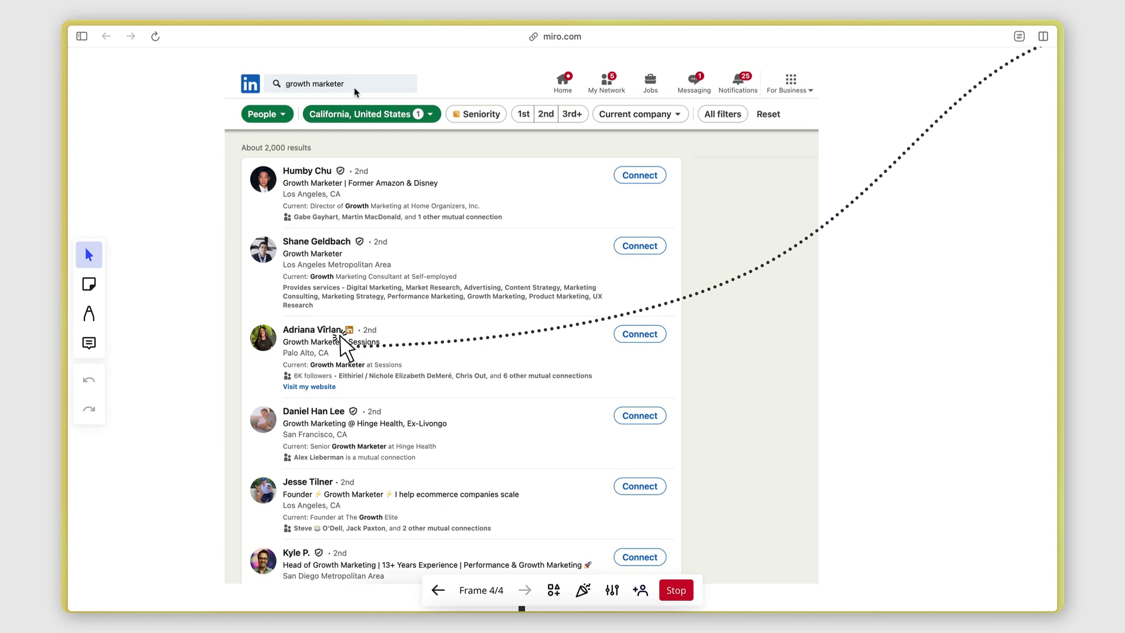
{"action": "scroll", "coordinate": [412, 128], "scroll_direction": "right", "scroll_amount": 2}
{"action": "scroll", "coordinate": [413, 127], "scroll_direction": "down", "scroll_amount": 1}
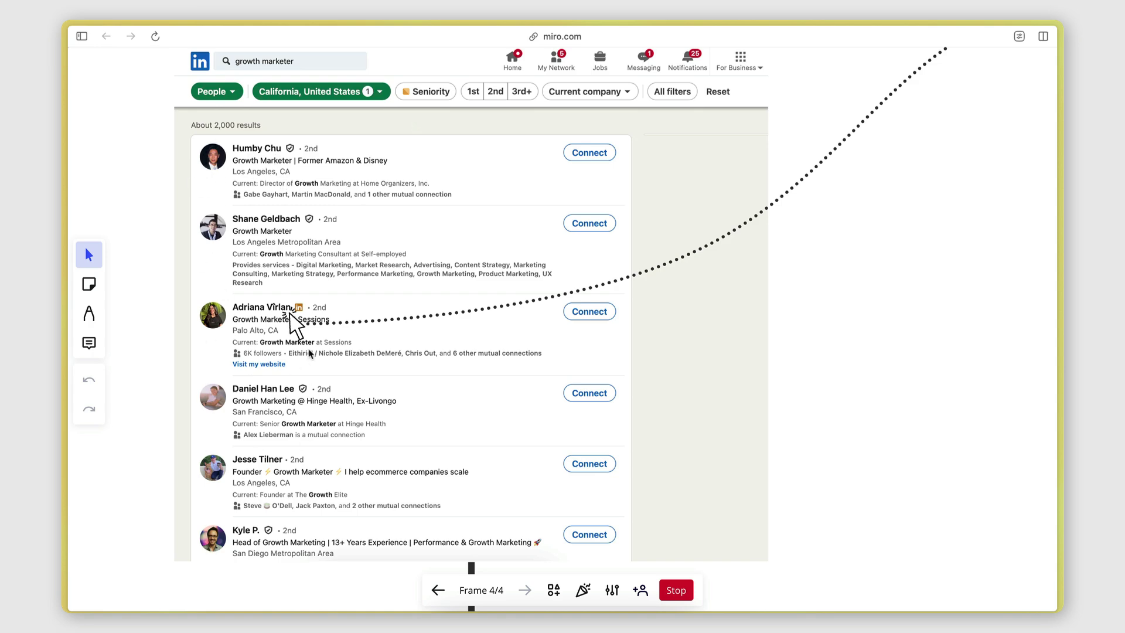
Follow the dotted arrow to the lead's LinkedIn profile and read from its header through to the Experience section
{"action": "scroll", "coordinate": [309, 351], "scroll_direction": "down", "scroll_amount": 3}
{"action": "scroll", "coordinate": [326, 269], "scroll_direction": "right", "scroll_amount": 6}
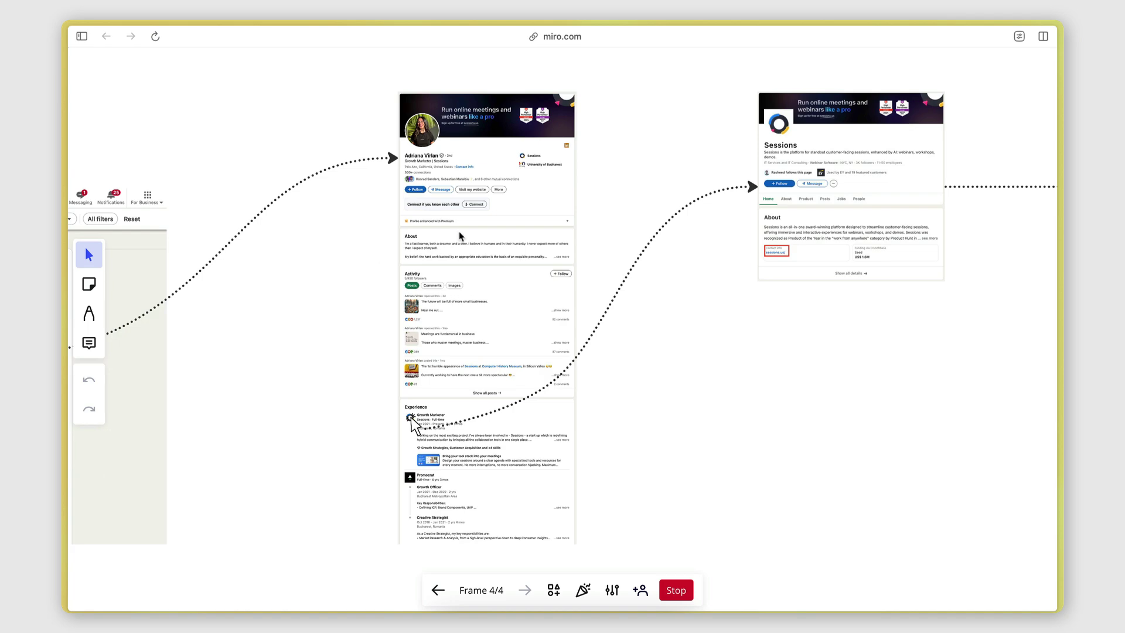
{"action": "scroll", "coordinate": [571, 173], "scroll_direction": "up", "scroll_amount": 5}
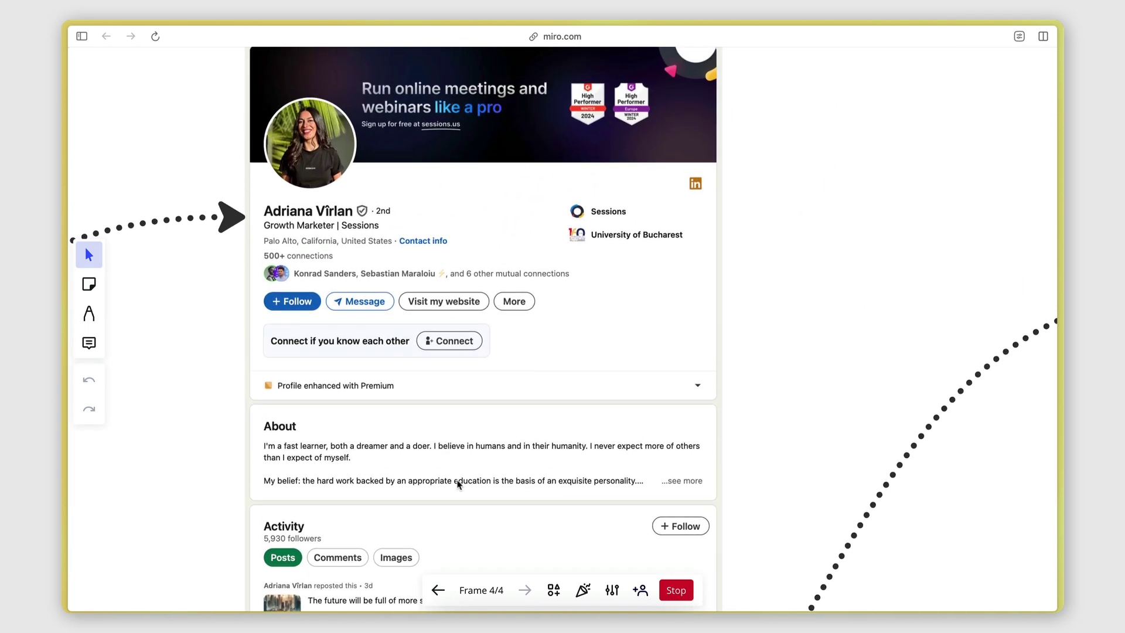
{"action": "scroll", "coordinate": [457, 484], "scroll_direction": "down", "scroll_amount": 5}
{"action": "scroll", "coordinate": [457, 451], "scroll_direction": "down", "scroll_amount": 5}
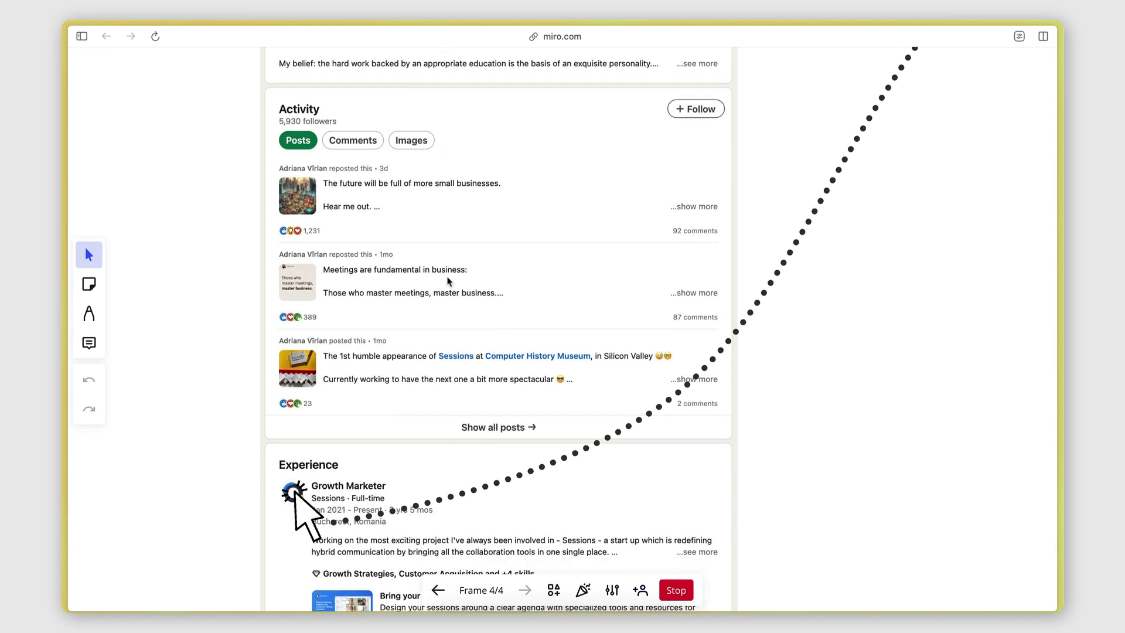
{"action": "scroll", "coordinate": [448, 281], "scroll_direction": "down", "scroll_amount": 3}
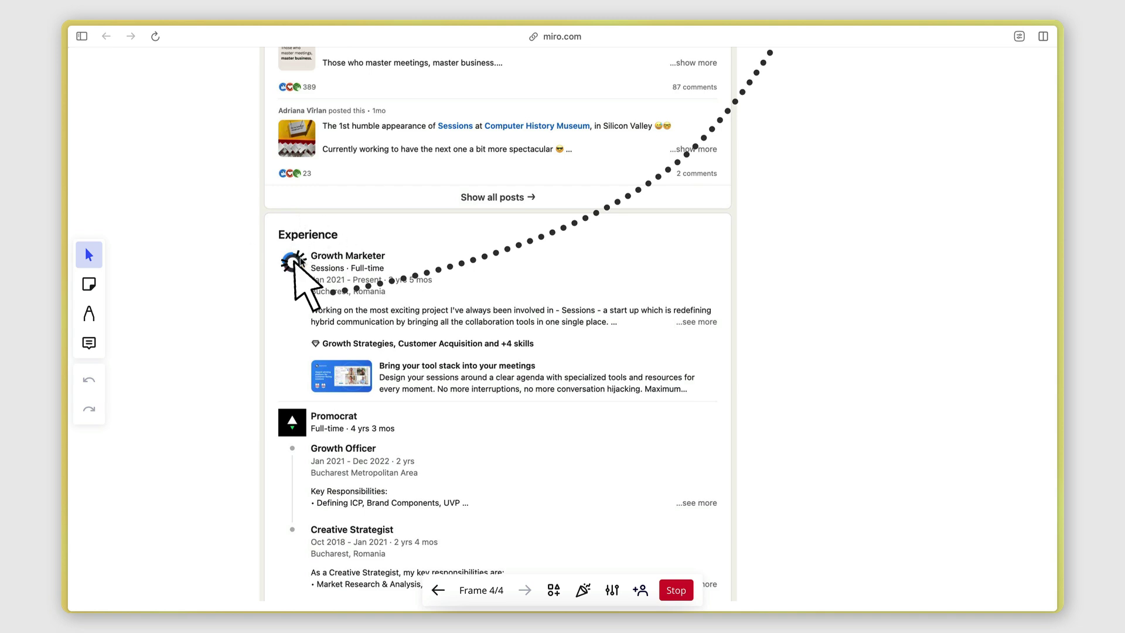
{"action": "scroll", "coordinate": [514, 254], "scroll_direction": "down", "scroll_amount": 3}
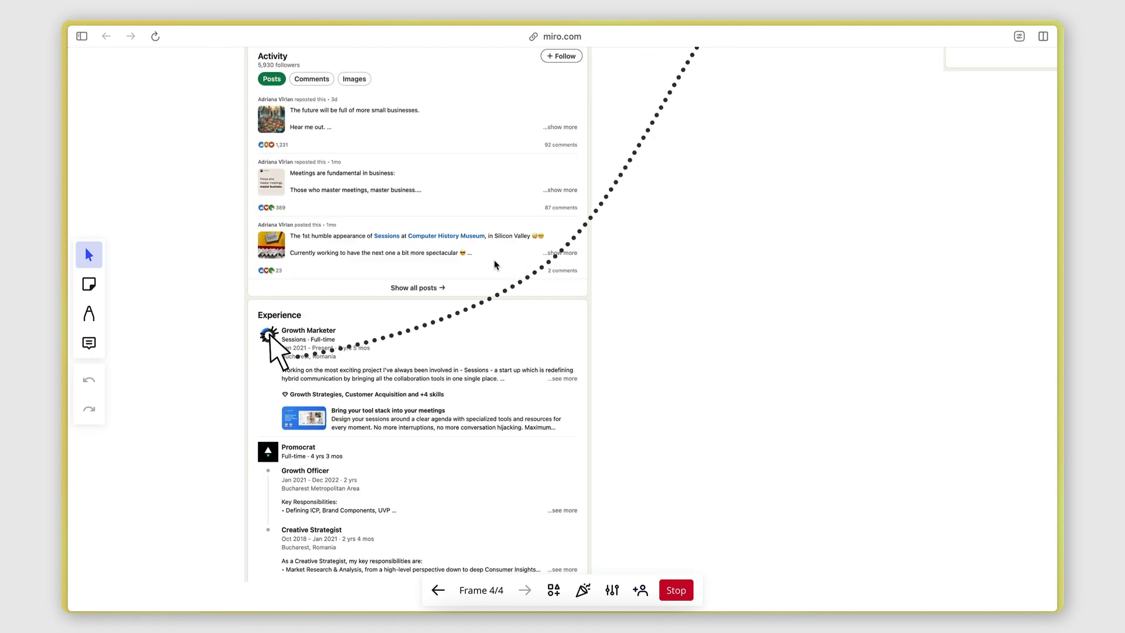
Follow the arrow from the profile's current job to the Sessions company page and inspect its highlighted website
{"action": "scroll", "coordinate": [494, 262], "scroll_direction": "right", "scroll_amount": 6}
{"action": "scroll", "coordinate": [494, 262], "scroll_direction": "up", "scroll_amount": 5}
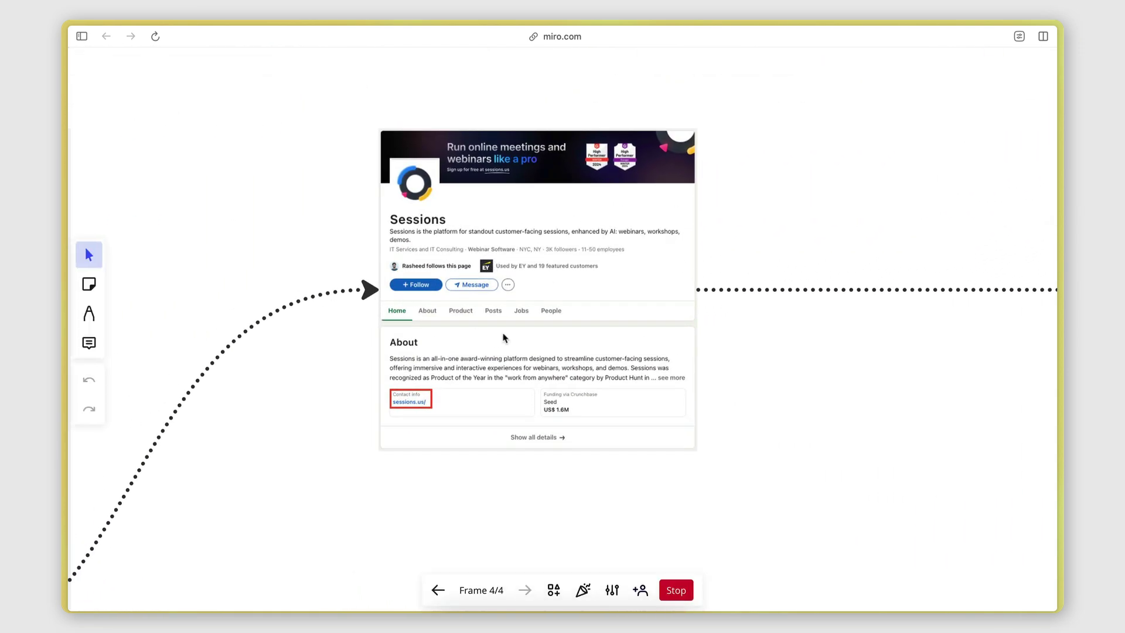
{"action": "scroll", "coordinate": [453, 382], "scroll_direction": "up", "scroll_amount": 3}
{"action": "scroll", "coordinate": [450, 358], "scroll_direction": "right", "scroll_amount": 1}
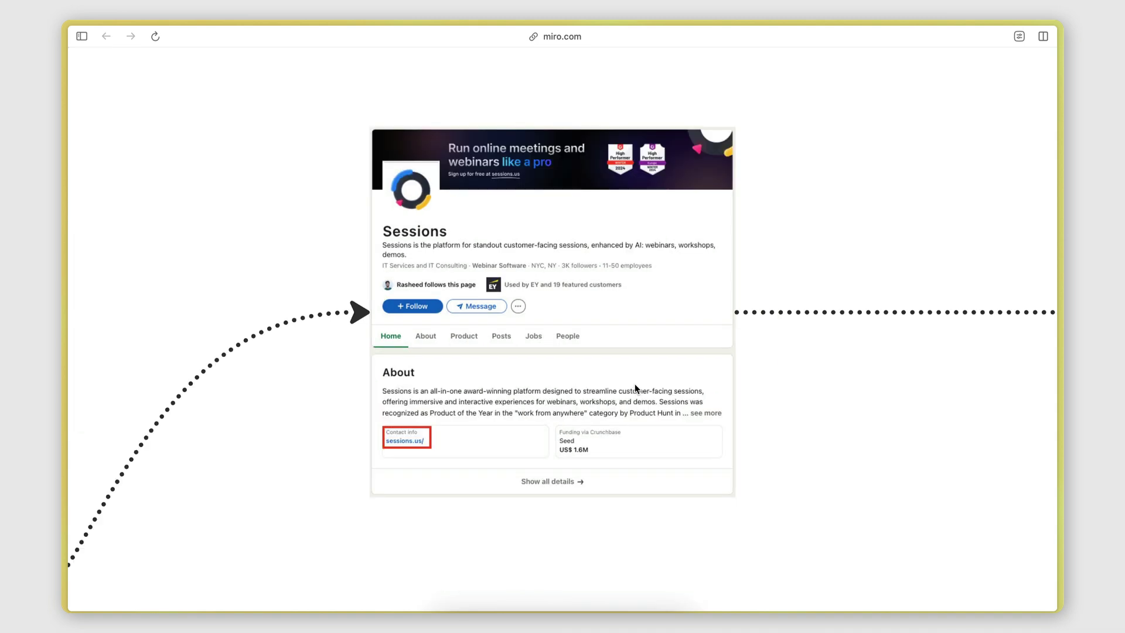
Examine the Hunter Email Finder lookup at the end of the manual path, and view the whole workflow diagram
{"action": "scroll", "coordinate": [635, 385], "scroll_direction": "right", "scroll_amount": 15}
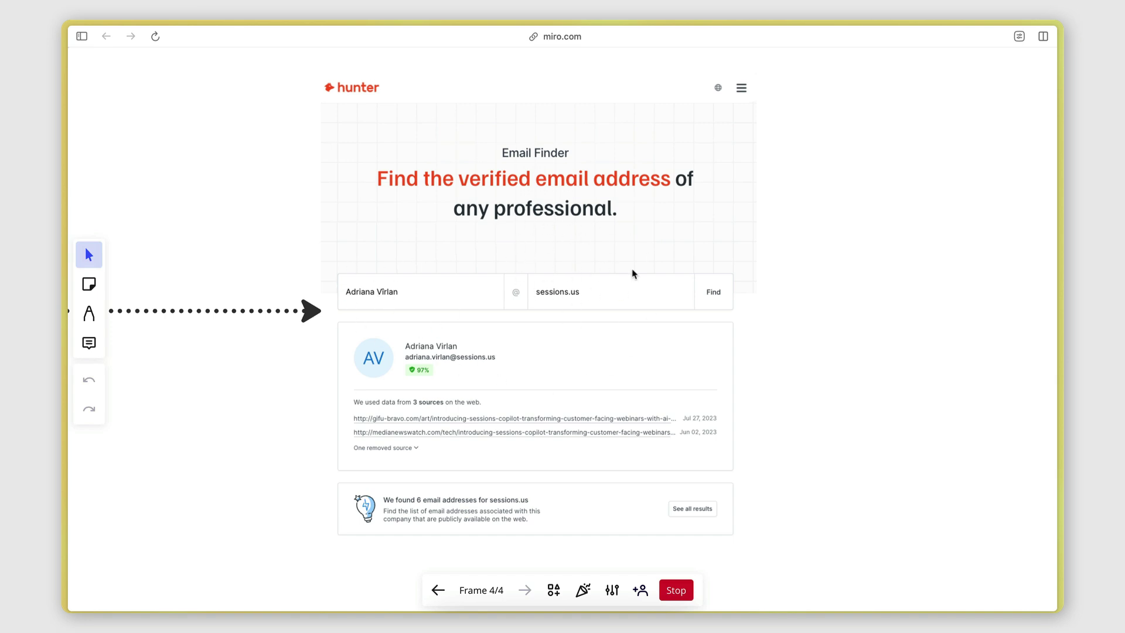
{"action": "scroll", "coordinate": [618, 186], "scroll_direction": "up", "scroll_amount": 1}
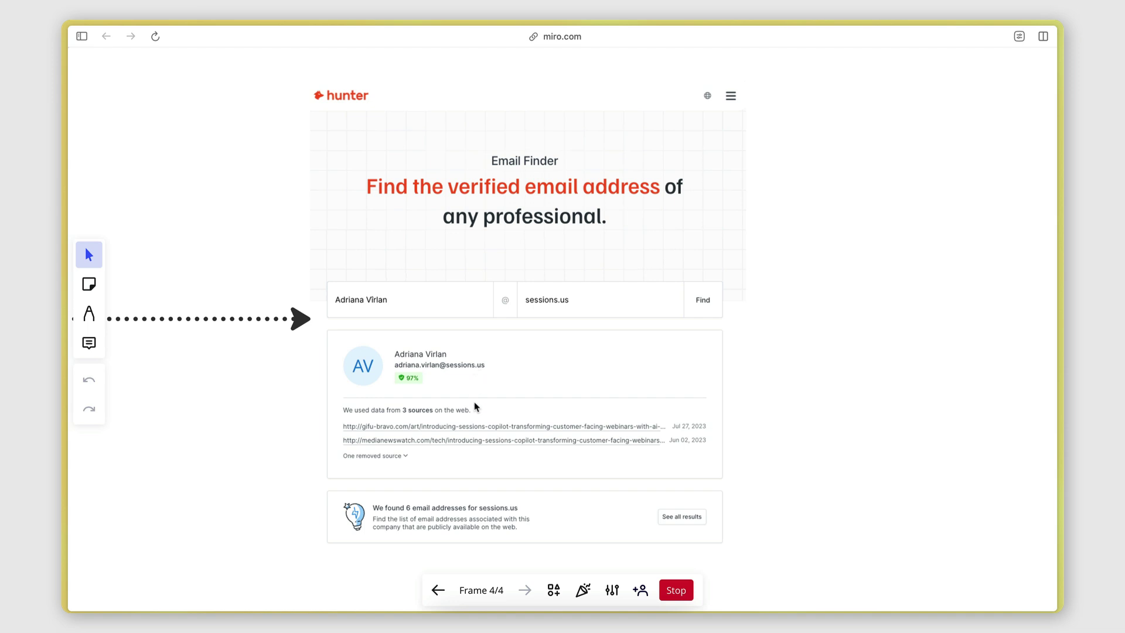
{"action": "key", "text": "Escape"}
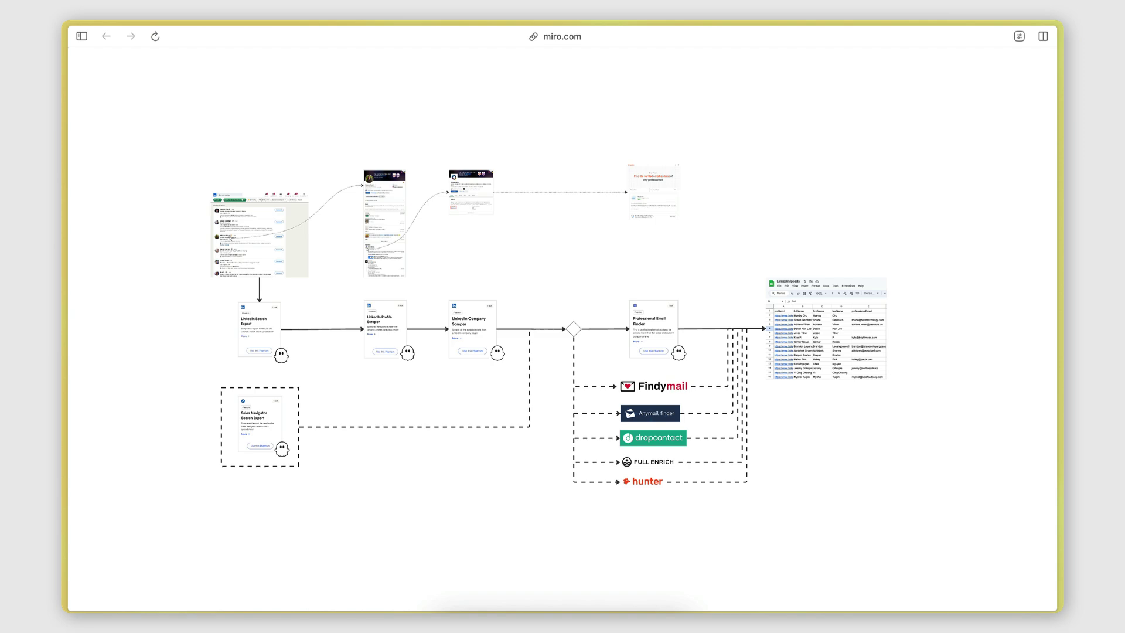
{"action": "scroll", "coordinate": [588, 490], "scroll_direction": "up", "scroll_amount": 1}
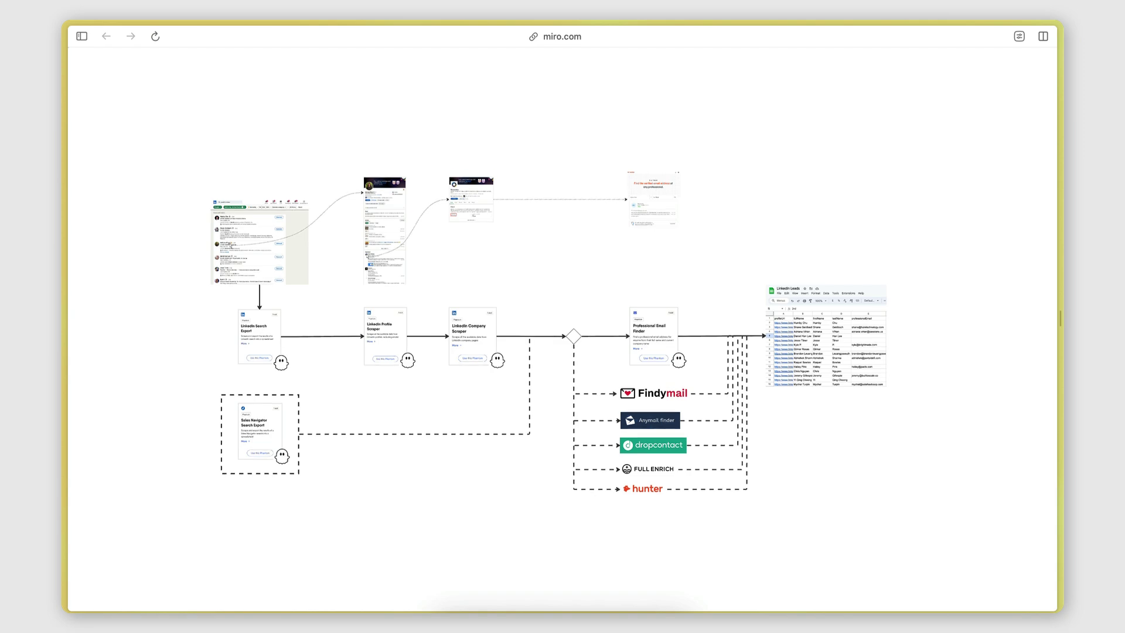
Switch to PhantomBuster and browse its catalogue of LinkedIn Phantoms and Flows
{"action": "key", "text": "ctrl+Tab"}
{"action": "scroll", "coordinate": [586, 488], "scroll_direction": "down", "scroll_amount": 8}
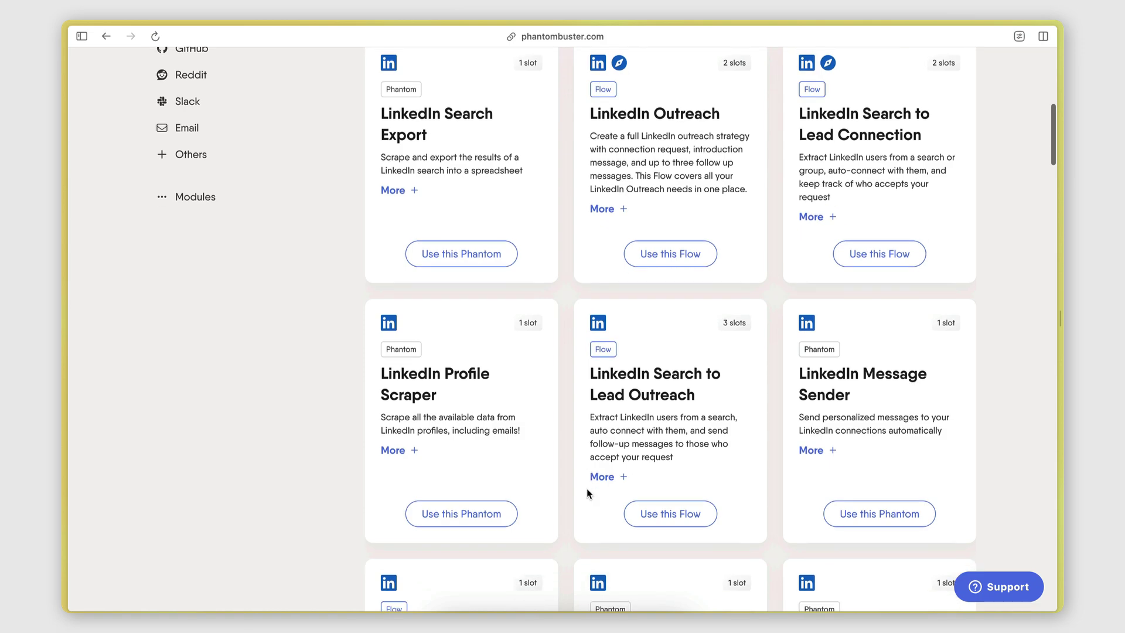
{"action": "scroll", "coordinate": [587, 493], "scroll_direction": "down", "scroll_amount": 14}
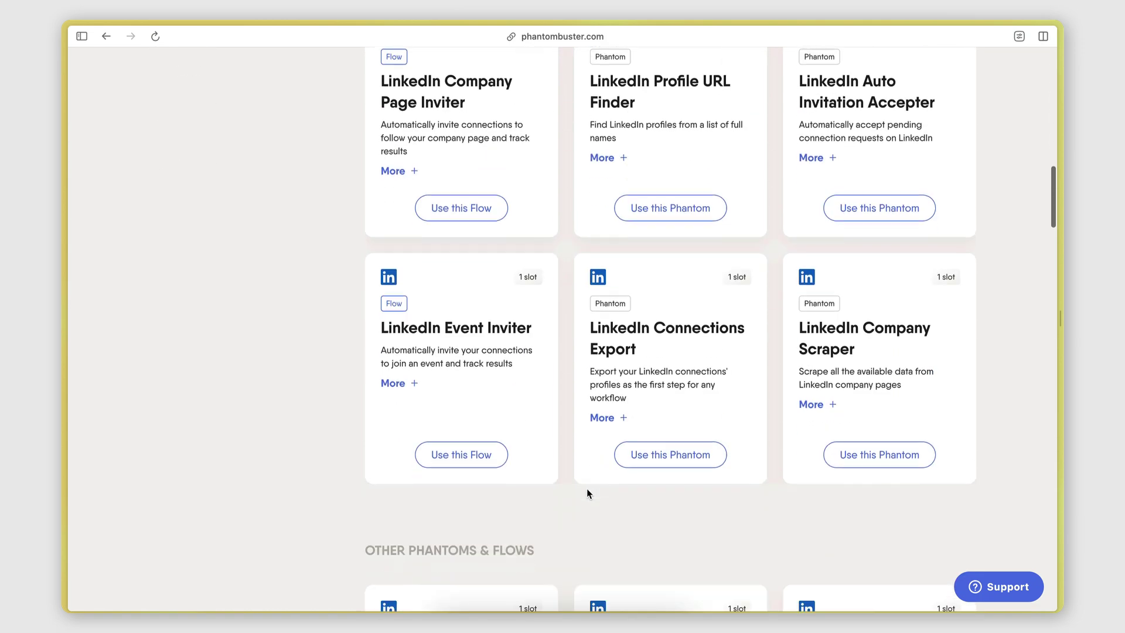
{"action": "scroll", "coordinate": [588, 491], "scroll_direction": "down", "scroll_amount": 15}
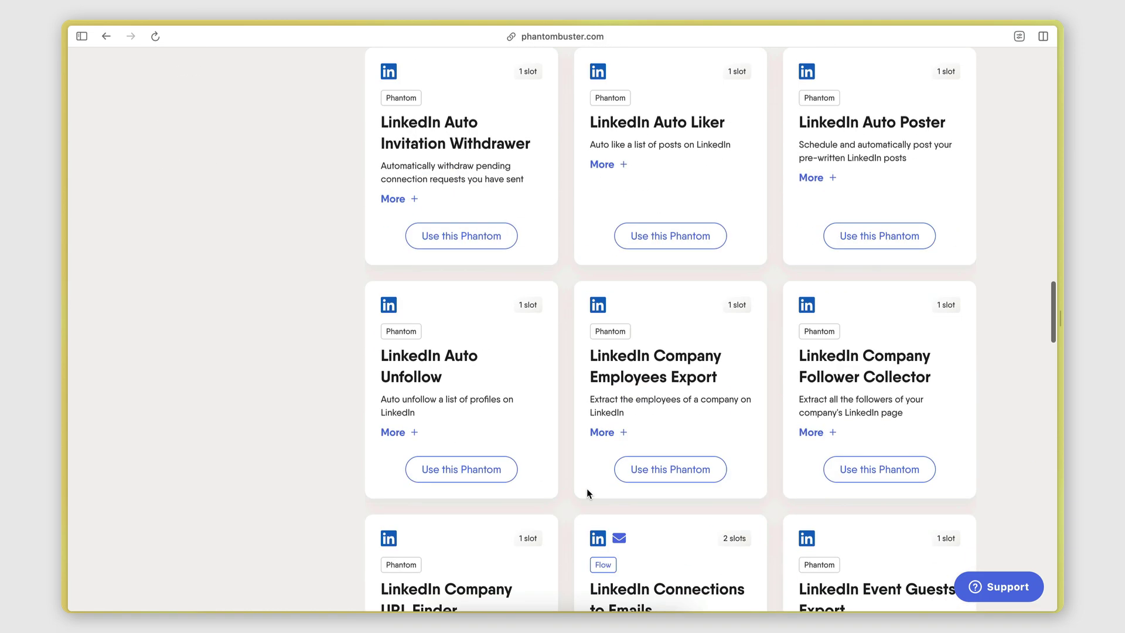
{"action": "scroll", "coordinate": [587, 494], "scroll_direction": "down", "scroll_amount": 10}
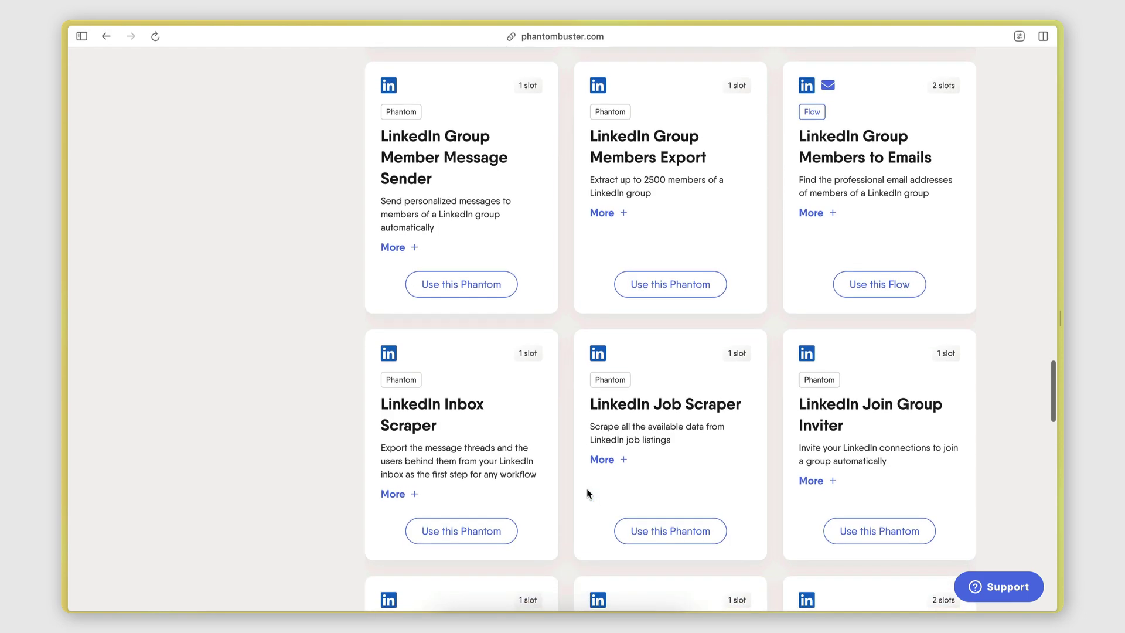
{"action": "scroll", "coordinate": [587, 494], "scroll_direction": "down", "scroll_amount": 15}
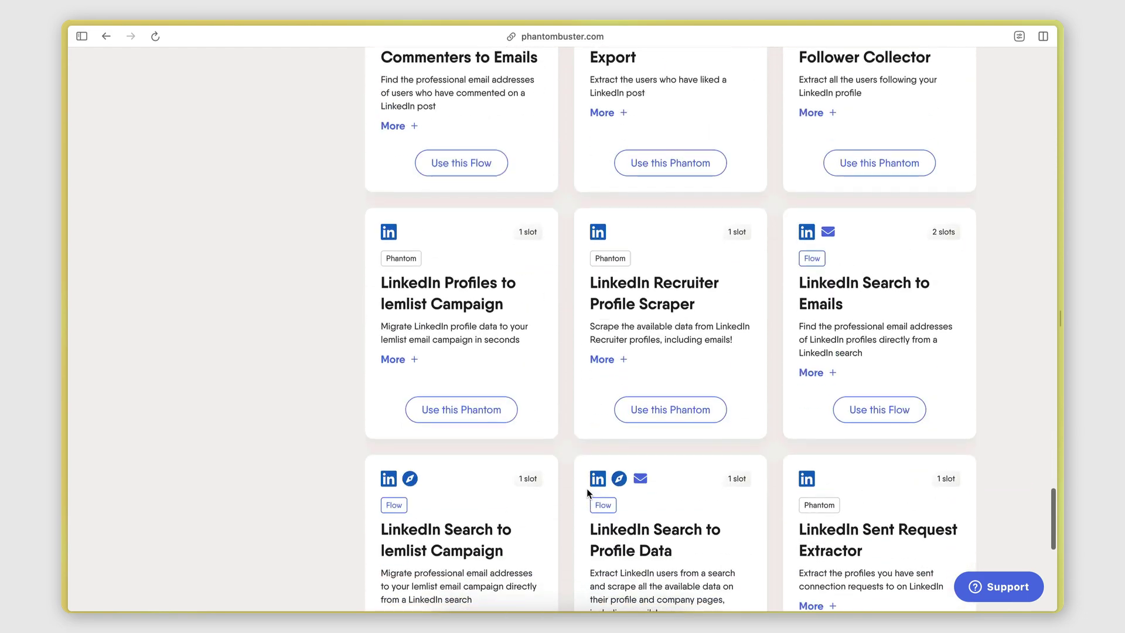
{"action": "scroll", "coordinate": [588, 494], "scroll_direction": "up", "scroll_amount": 20}
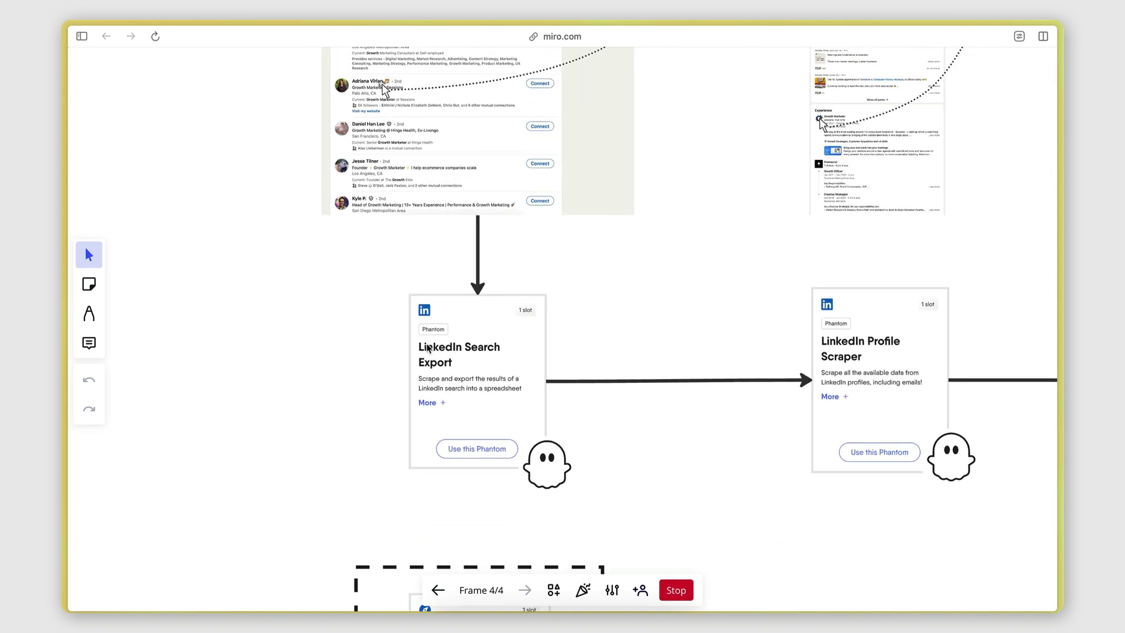
Return to the Miro board and examine the LinkedIn Search Export Phantom and the search results feeding it
{"action": "scroll", "coordinate": [433, 361], "scroll_direction": "up", "scroll_amount": 3}
{"action": "scroll", "coordinate": [435, 360], "scroll_direction": "down", "scroll_amount": 2}
{"action": "scroll", "coordinate": [435, 360], "scroll_direction": "right", "scroll_amount": 2}
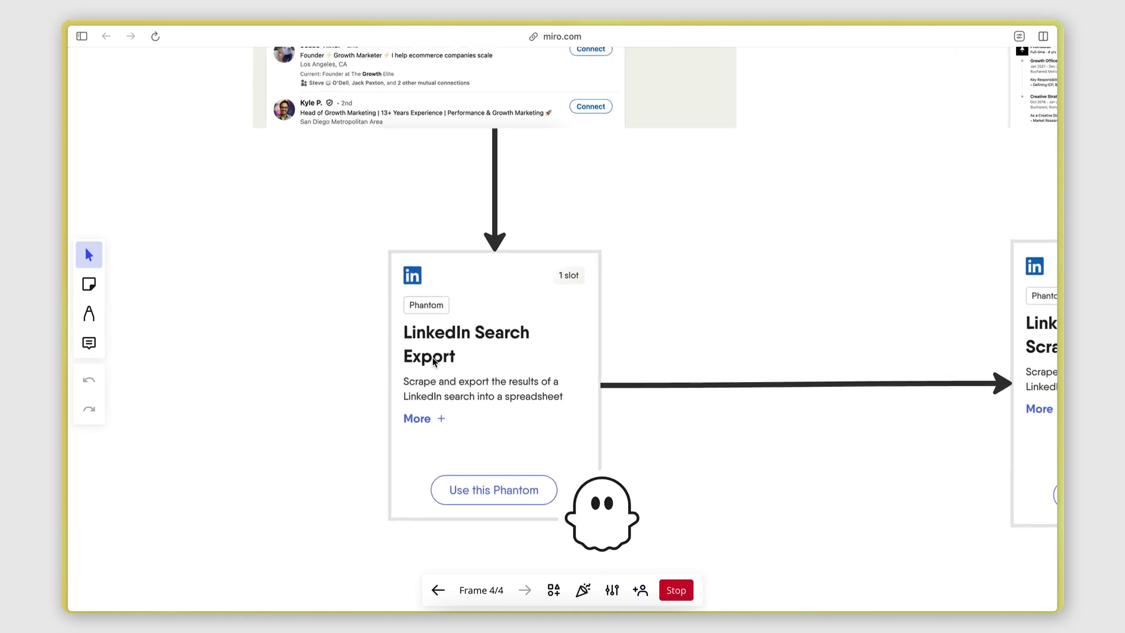
{"action": "scroll", "coordinate": [395, 318], "scroll_direction": "down", "scroll_amount": 2}
{"action": "scroll", "coordinate": [375, 313], "scroll_direction": "up", "scroll_amount": 3}
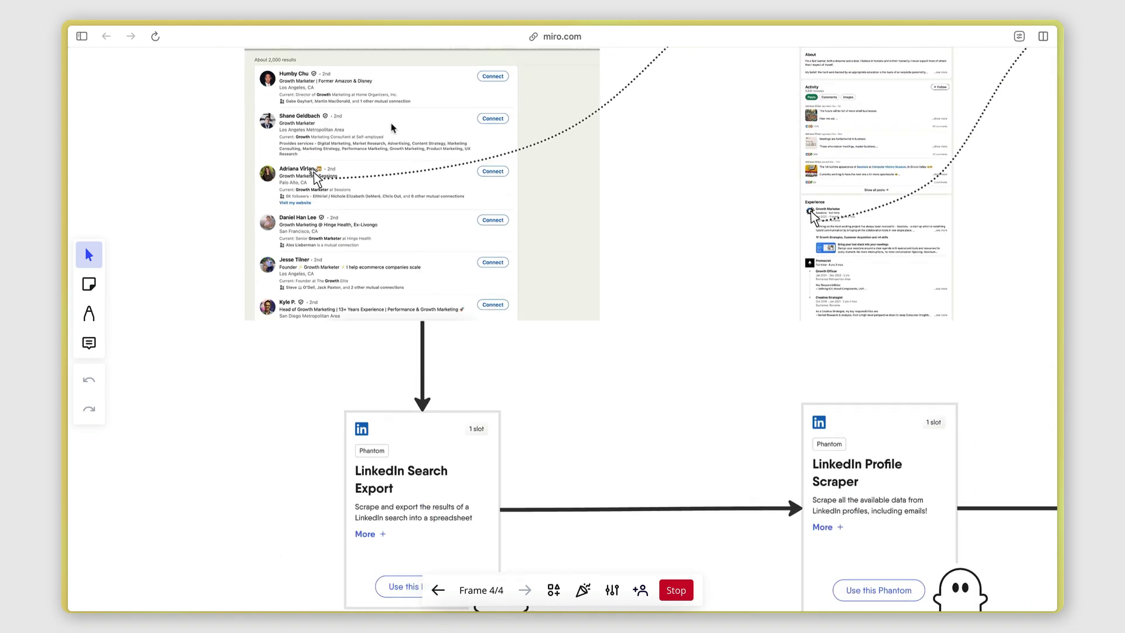
Examine the alternative Sales Navigator Search Export Phantom and trace its dashed connection into the main workflow
{"action": "scroll", "coordinate": [346, 304], "scroll_direction": "down", "scroll_amount": 7}
{"action": "scroll", "coordinate": [346, 305], "scroll_direction": "down", "scroll_amount": 3}
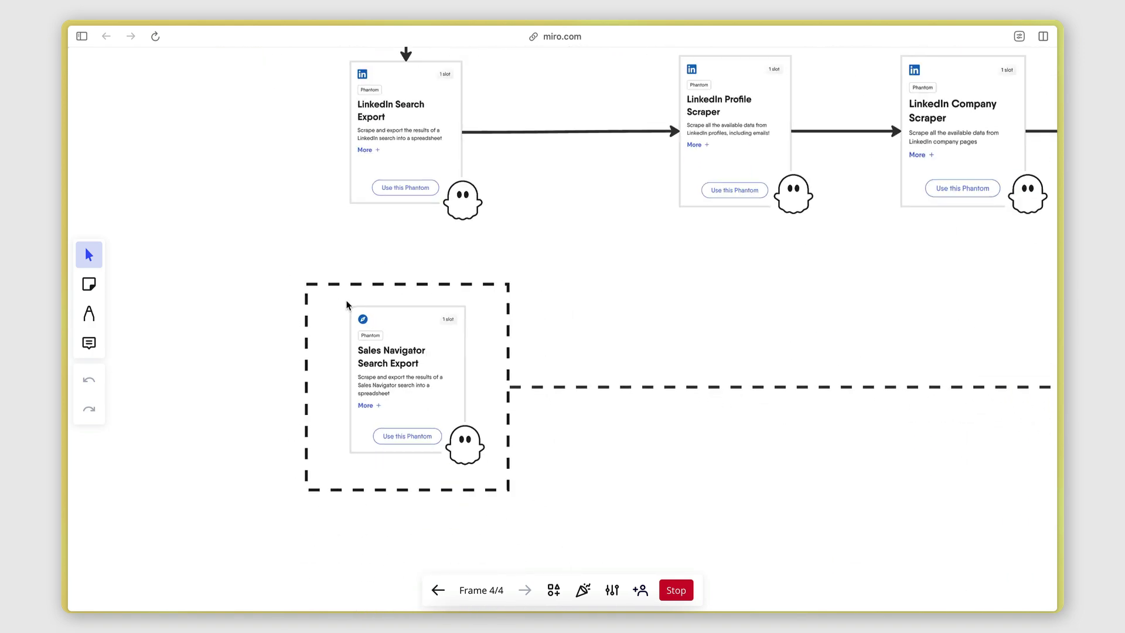
{"action": "scroll", "coordinate": [372, 375], "scroll_direction": "up", "scroll_amount": 3}
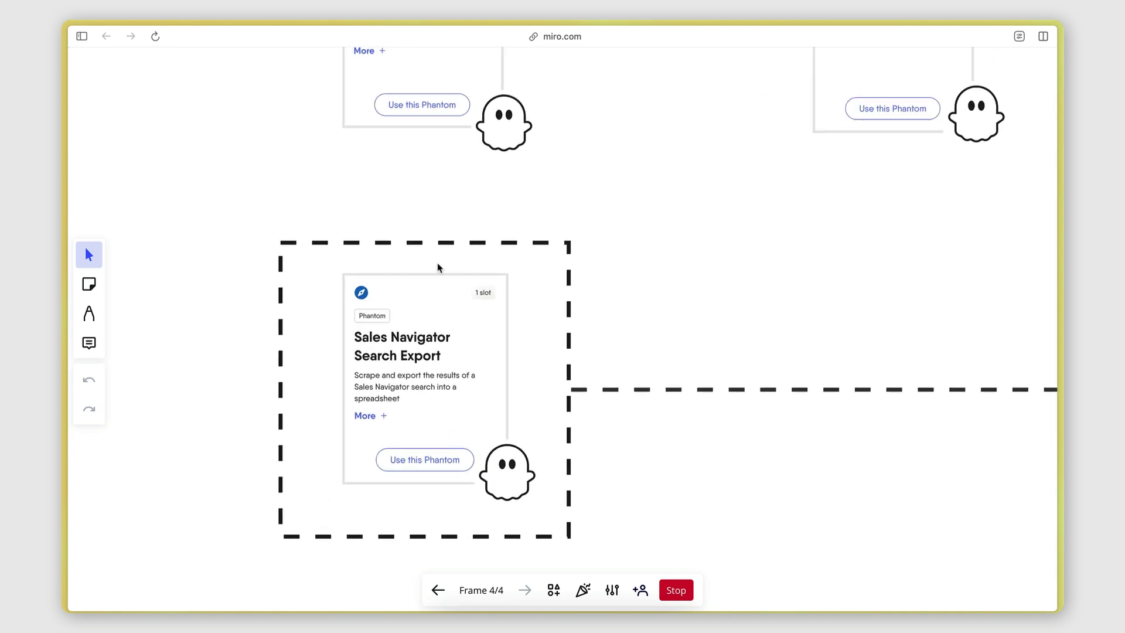
{"action": "scroll", "coordinate": [424, 355], "scroll_direction": "left", "scroll_amount": 2}
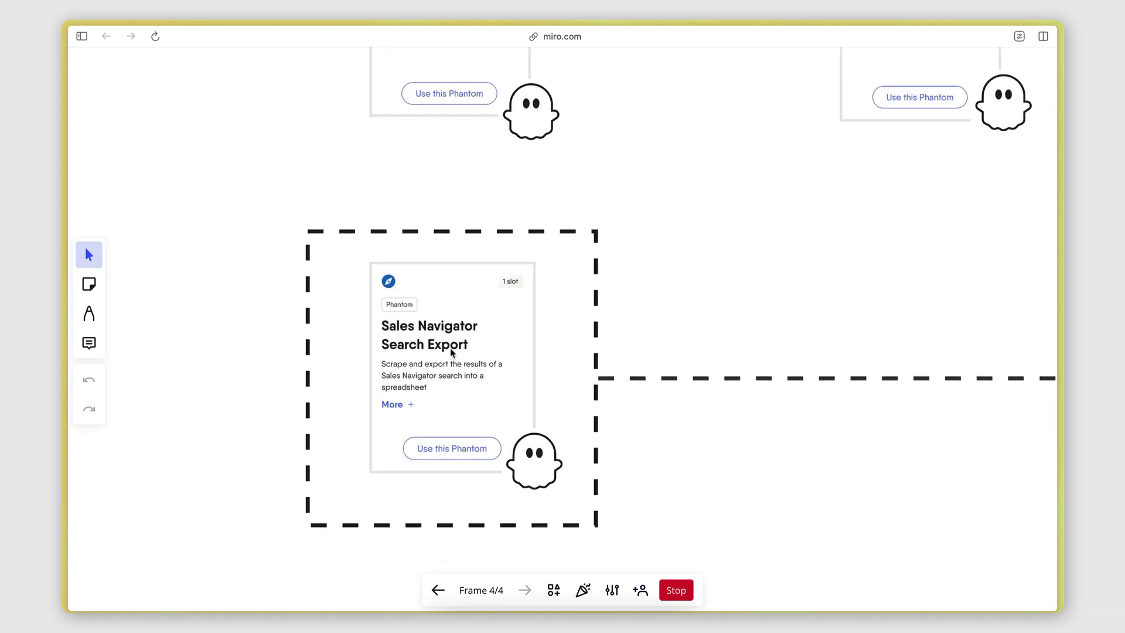
{"action": "scroll", "coordinate": [436, 362], "scroll_direction": "down", "scroll_amount": 3}
{"action": "scroll", "coordinate": [451, 410], "scroll_direction": "up", "scroll_amount": 2}
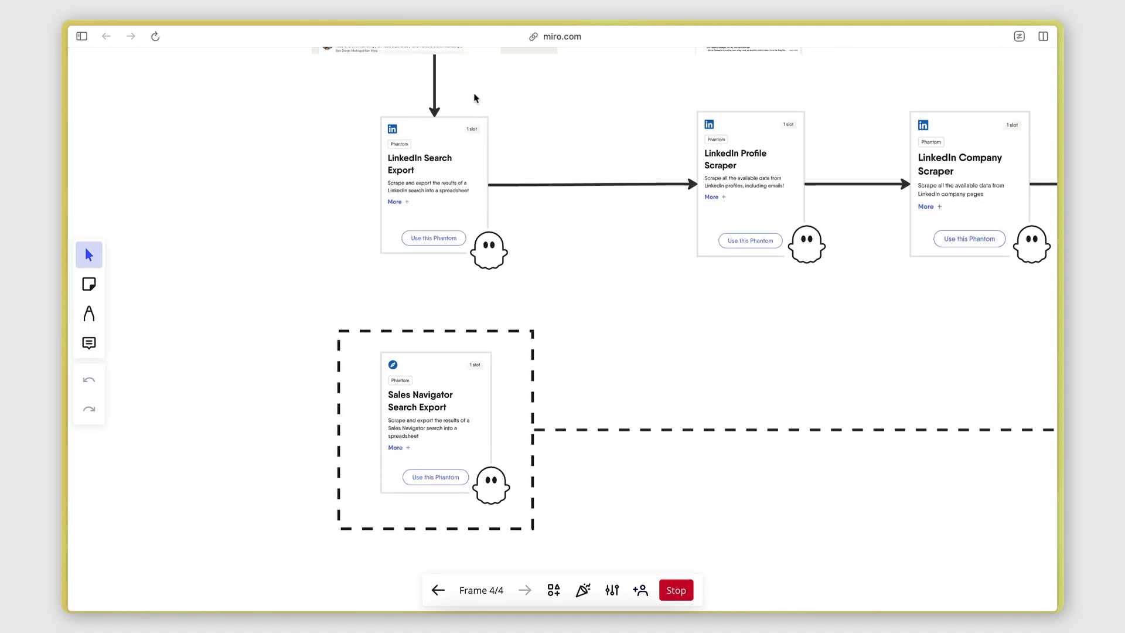
{"action": "scroll", "coordinate": [463, 434], "scroll_direction": "up", "scroll_amount": 5}
{"action": "scroll", "coordinate": [463, 435], "scroll_direction": "right", "scroll_amount": 5}
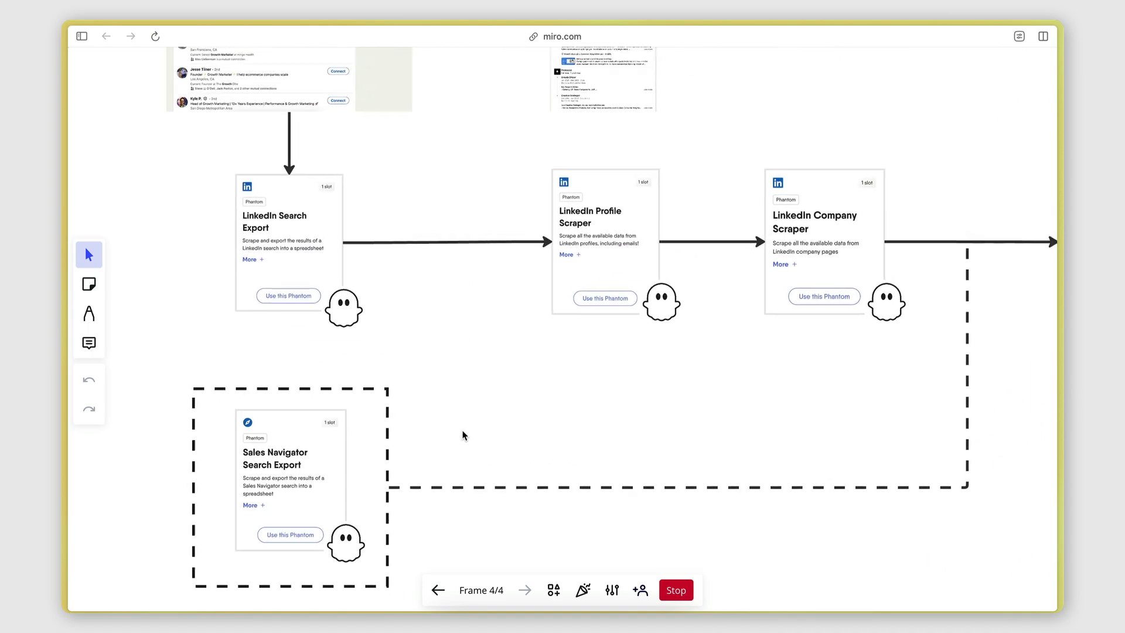
Examine the LinkedIn Profile Scraper Phantom and the profile details above it, down to the current job under Experience
{"action": "scroll", "coordinate": [456, 429], "scroll_direction": "left", "scroll_amount": 2}
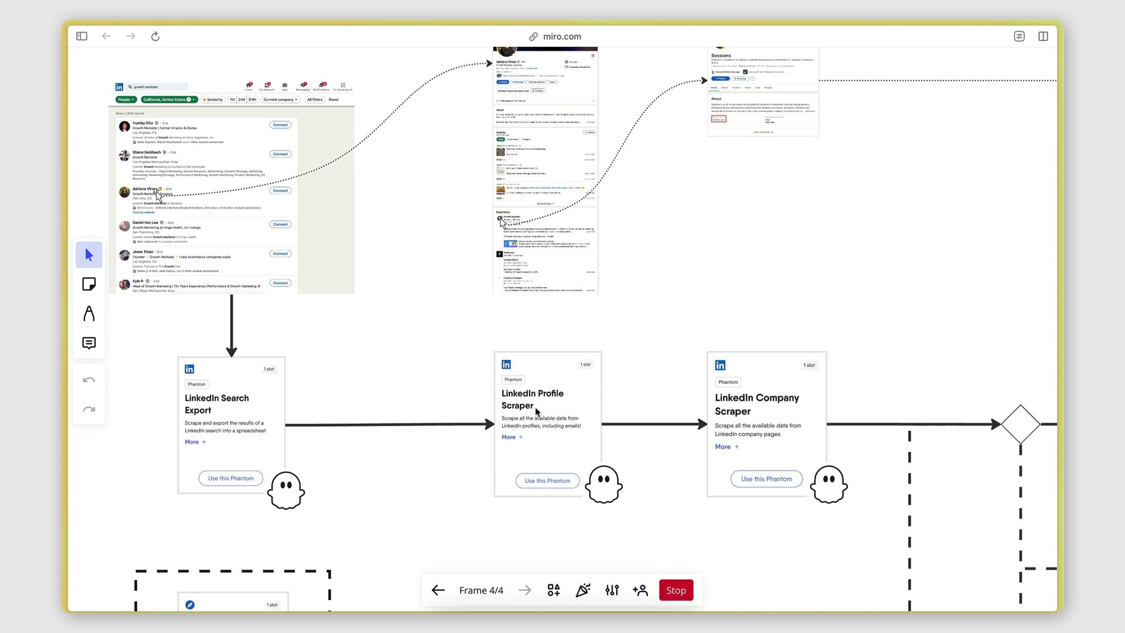
{"action": "scroll", "coordinate": [536, 407], "scroll_direction": "up", "scroll_amount": 3}
{"action": "scroll", "coordinate": [536, 408], "scroll_direction": "up", "scroll_amount": 5}
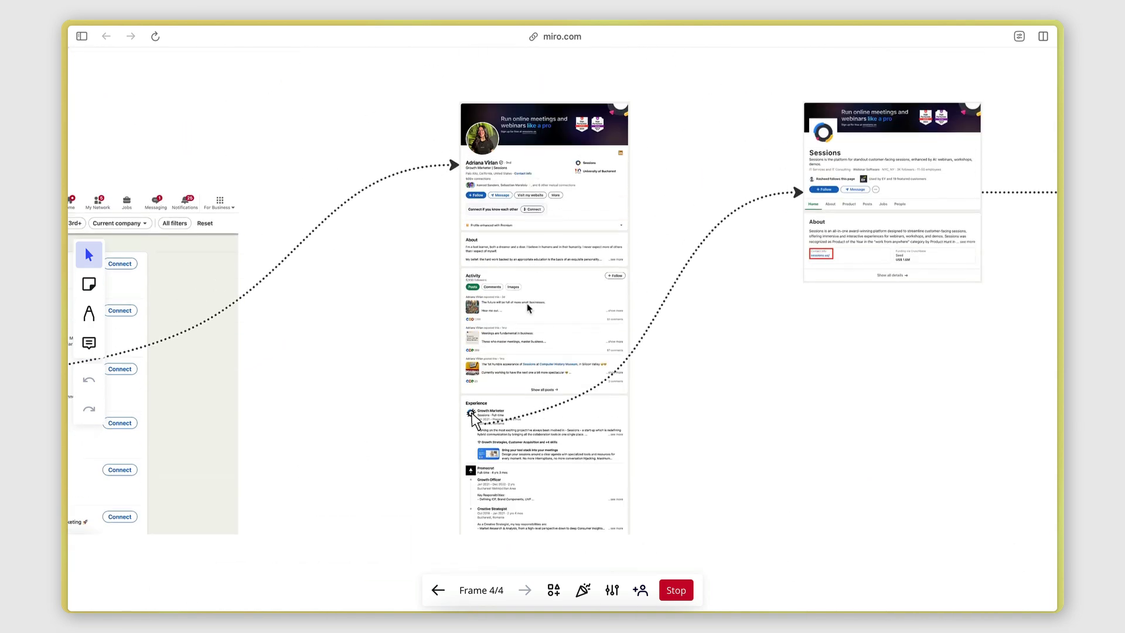
{"action": "scroll", "coordinate": [527, 307], "scroll_direction": "up", "scroll_amount": 3}
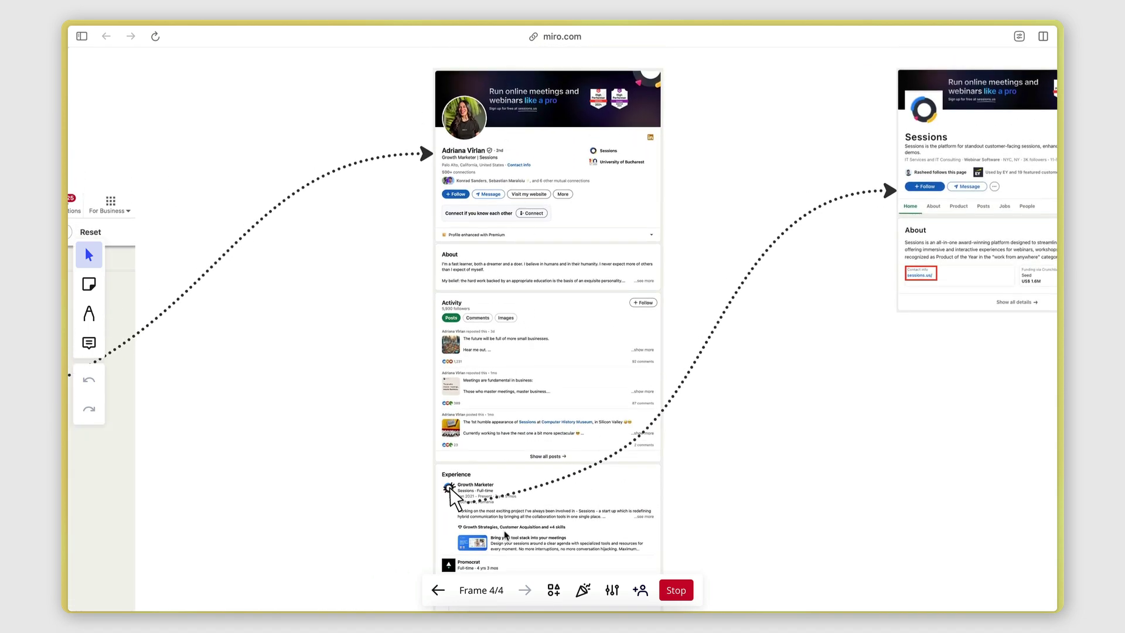
{"action": "scroll", "coordinate": [503, 392], "scroll_direction": "down", "scroll_amount": 3}
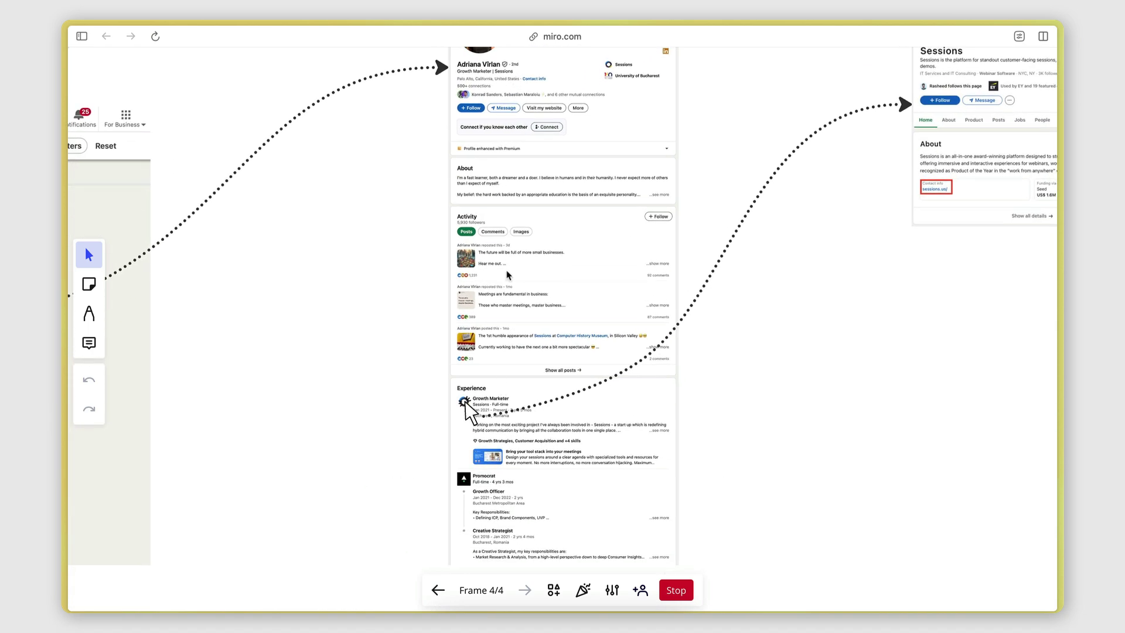
{"action": "scroll", "coordinate": [562, 305], "scroll_direction": "right", "scroll_amount": 2}
{"action": "scroll", "coordinate": [421, 375], "scroll_direction": "up", "scroll_amount": 5}
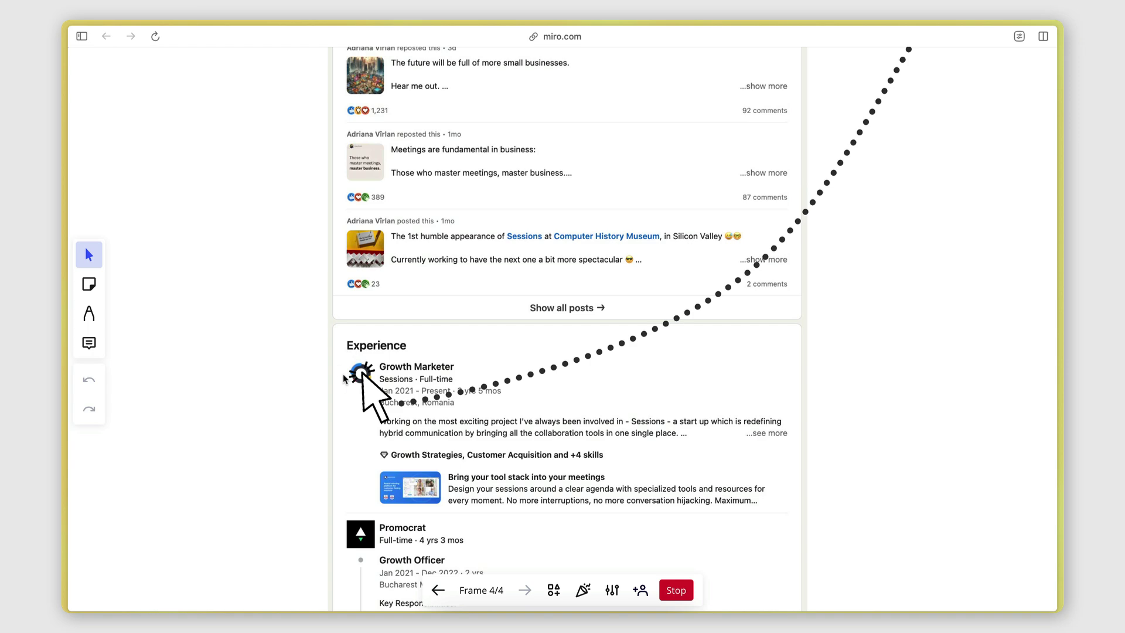
Examine the LinkedIn Company Scraper Phantom and the Sessions company page above it, down to the highlighted website under Contact info
{"action": "scroll", "coordinate": [439, 389], "scroll_direction": "down", "scroll_amount": 5}
{"action": "scroll", "coordinate": [439, 389], "scroll_direction": "down", "scroll_amount": 5}
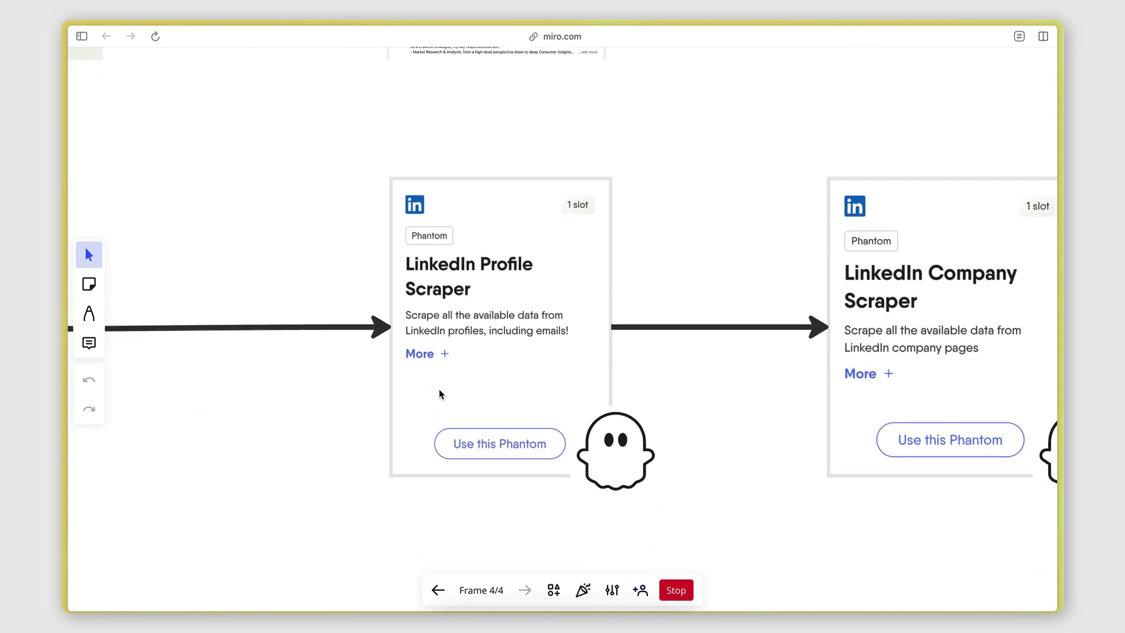
{"action": "scroll", "coordinate": [439, 389], "scroll_direction": "down", "scroll_amount": 3}
{"action": "scroll", "coordinate": [439, 389], "scroll_direction": "up", "scroll_amount": 2}
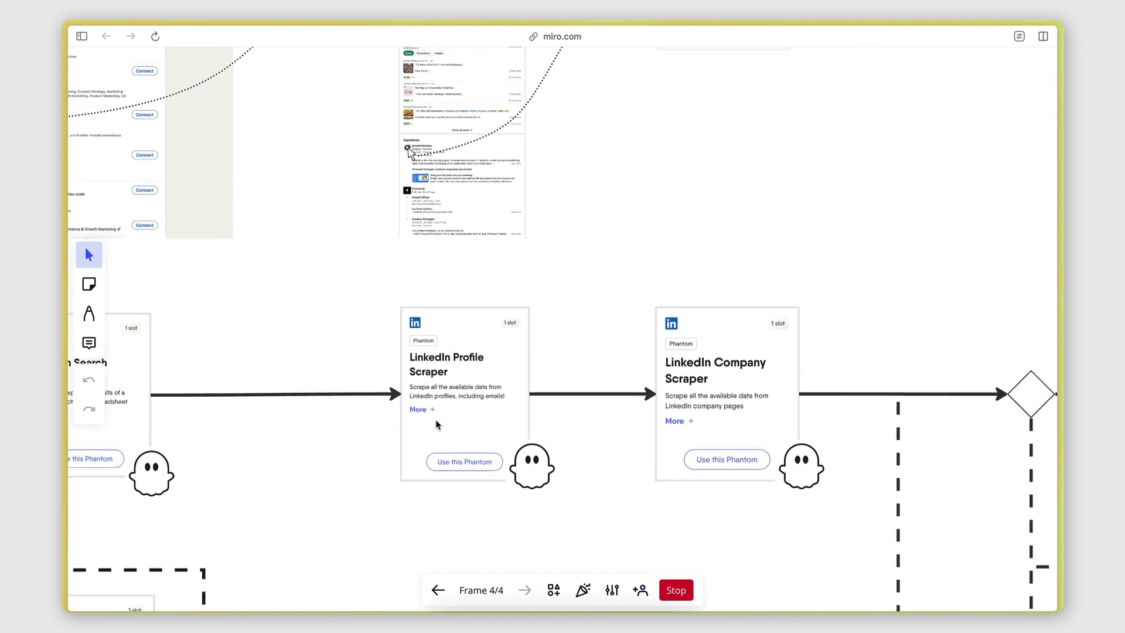
{"action": "scroll", "coordinate": [436, 425], "scroll_direction": "right", "scroll_amount": 5}
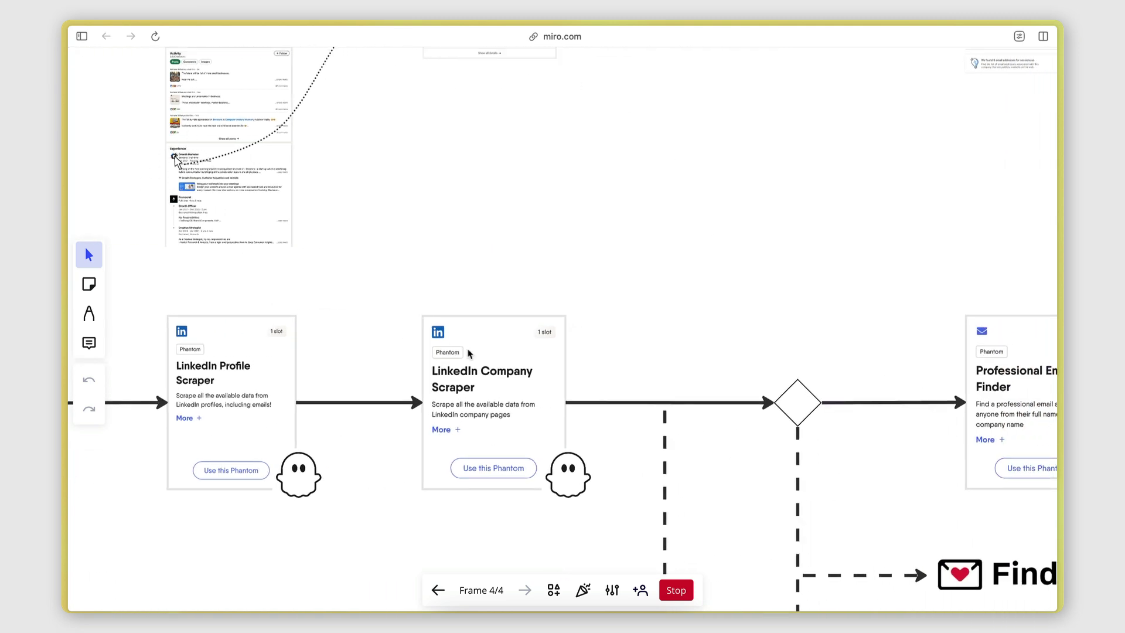
{"action": "scroll", "coordinate": [473, 373], "scroll_direction": "up", "scroll_amount": 3}
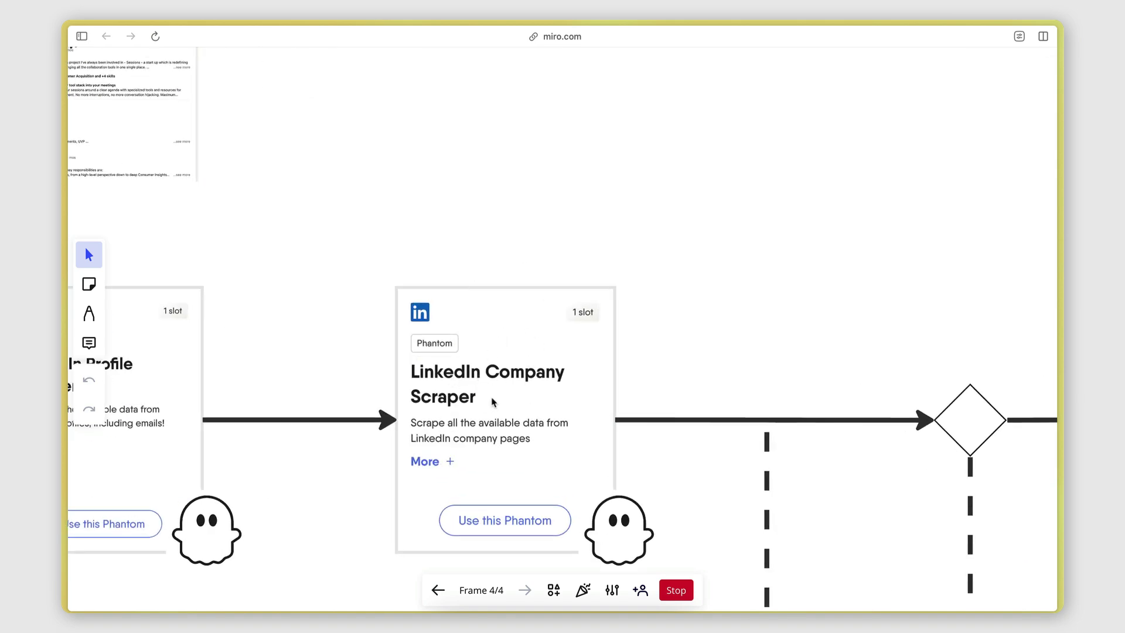
{"action": "scroll", "coordinate": [504, 410], "scroll_direction": "down", "scroll_amount": 3}
{"action": "scroll", "coordinate": [502, 414], "scroll_direction": "down", "scroll_amount": 3}
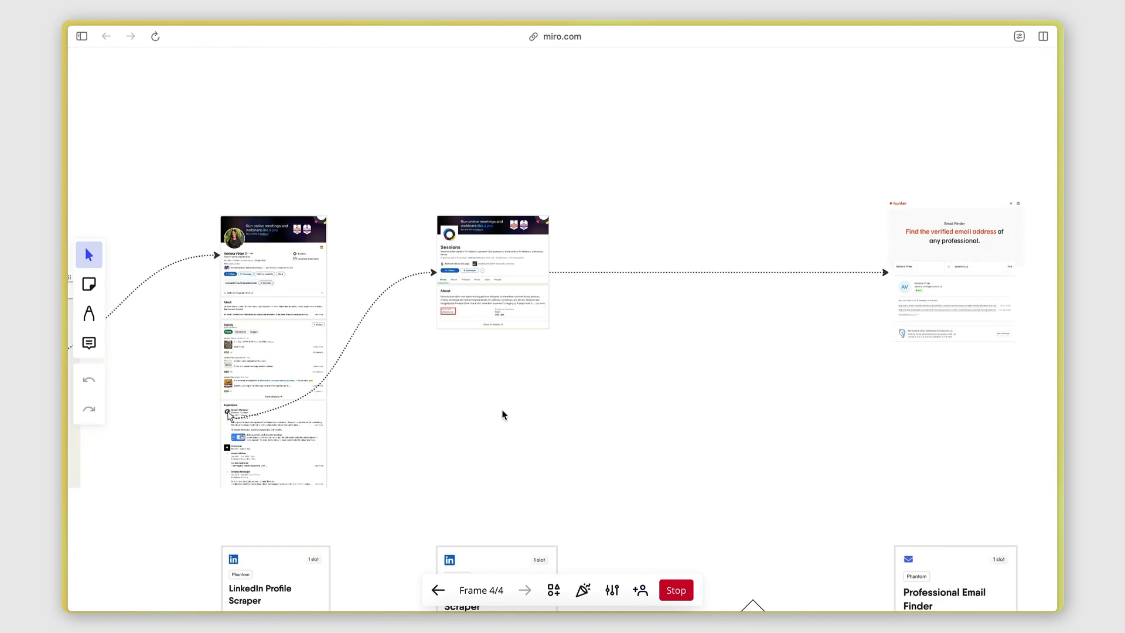
{"action": "scroll", "coordinate": [490, 339], "scroll_direction": "up", "scroll_amount": 5}
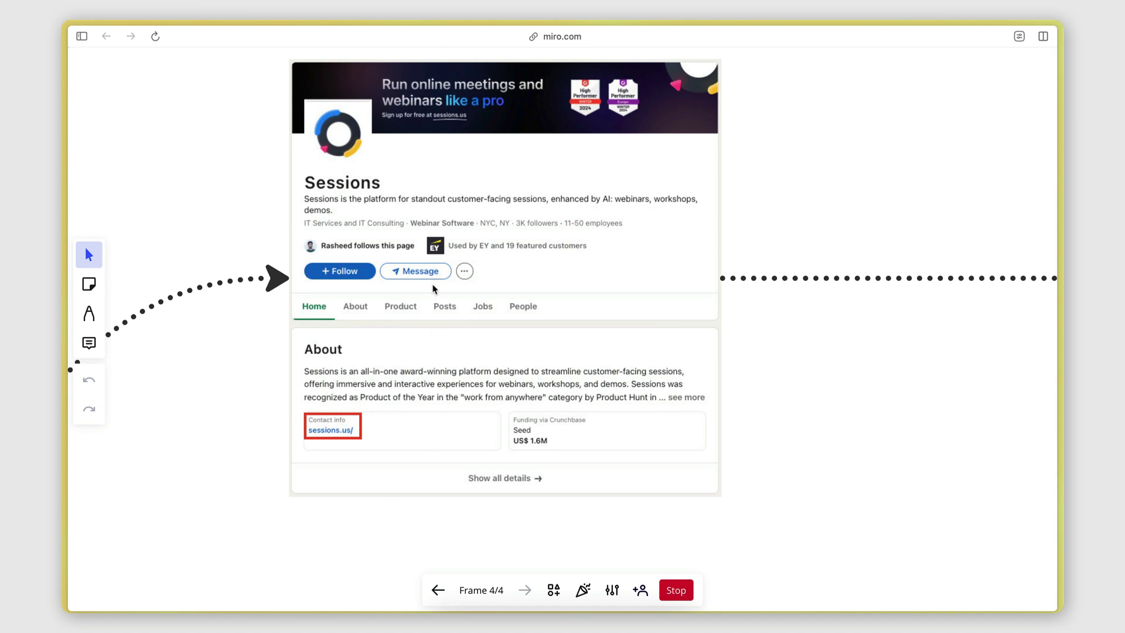
{"action": "scroll", "coordinate": [433, 375], "scroll_direction": "down", "scroll_amount": 1}
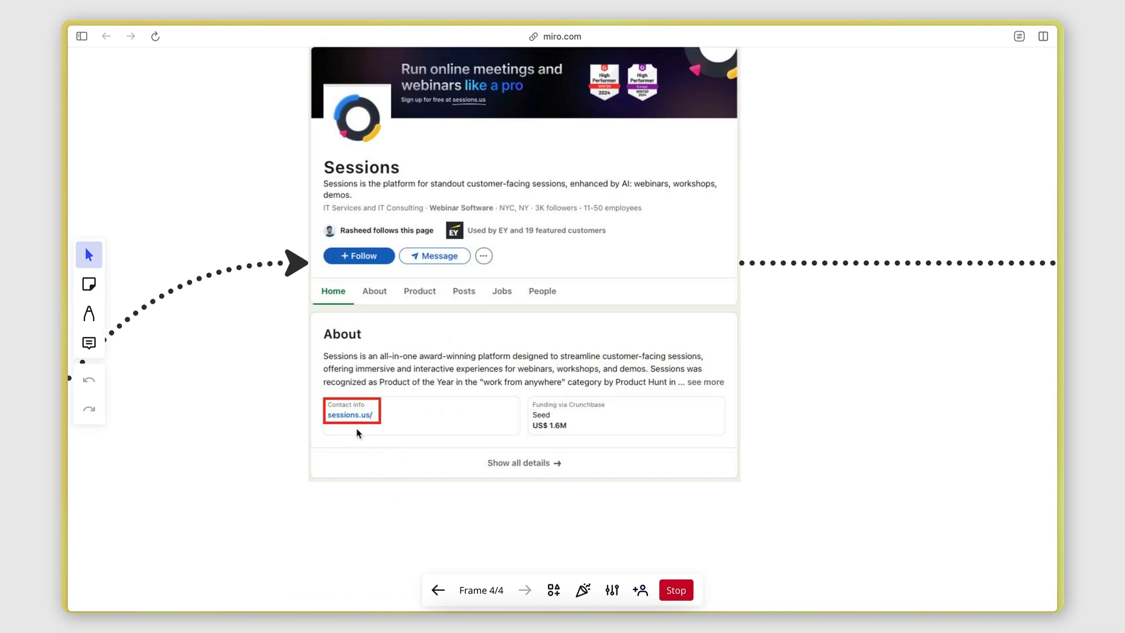
{"action": "scroll", "coordinate": [398, 511], "scroll_direction": "down", "scroll_amount": 10}
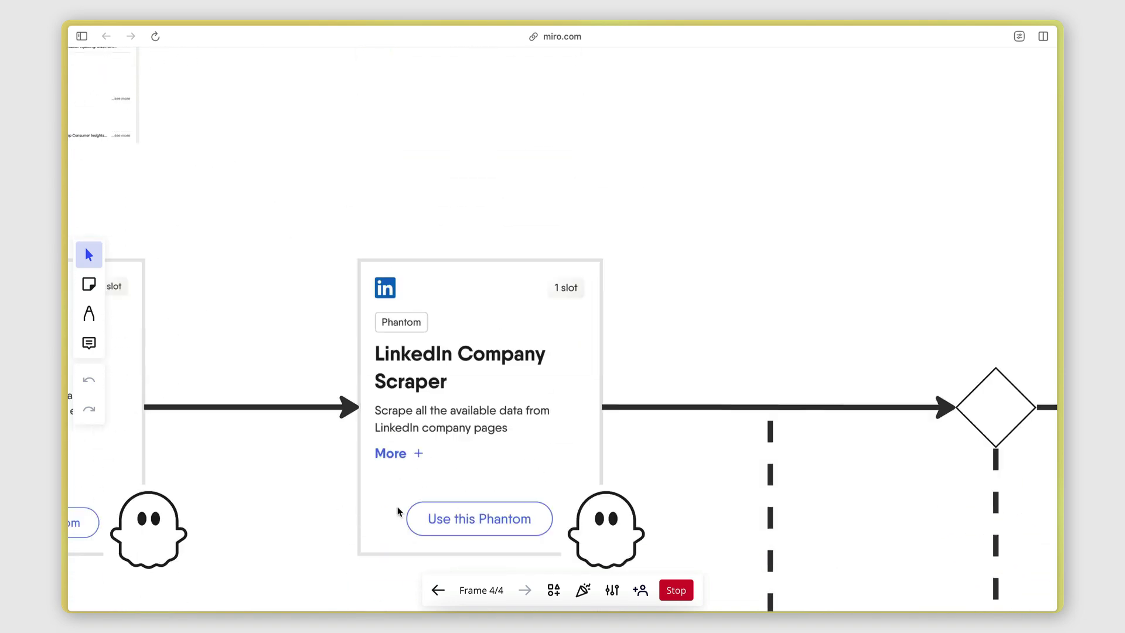
Review the chain from LinkedIn Search Export through both scrapers and compare it with the dashed Sales Navigator Search Export branch
{"action": "scroll", "coordinate": [398, 512], "scroll_direction": "left", "scroll_amount": 3}
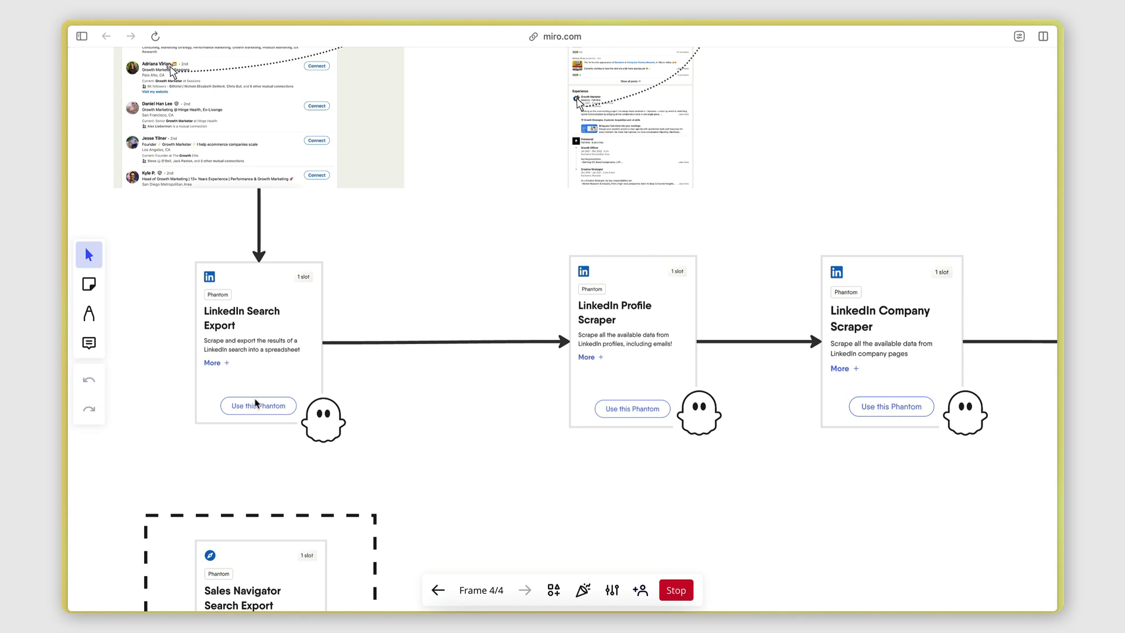
{"action": "scroll", "coordinate": [510, 301], "scroll_direction": "right", "scroll_amount": 2}
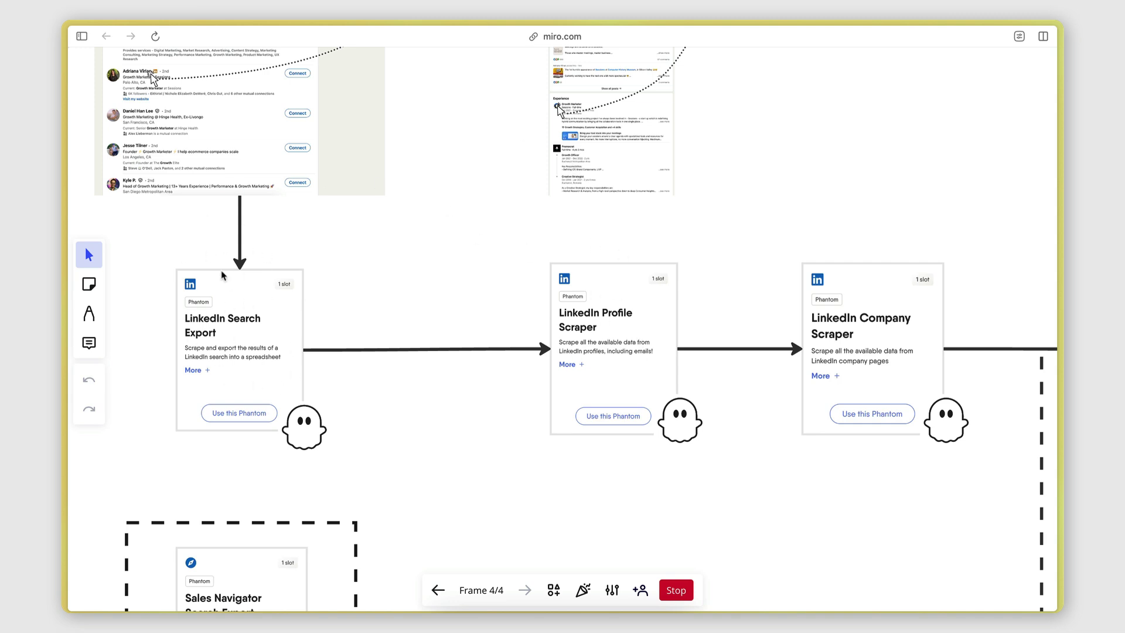
{"action": "scroll", "coordinate": [436, 371], "scroll_direction": "right", "scroll_amount": 5}
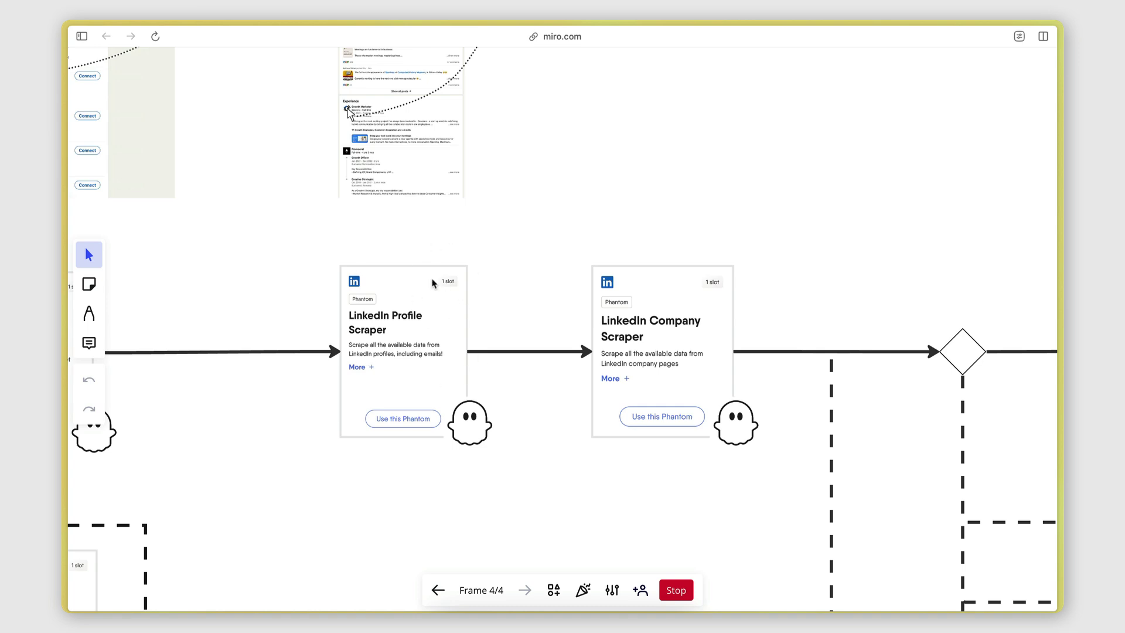
{"action": "scroll", "coordinate": [432, 280], "scroll_direction": "down", "scroll_amount": 3}
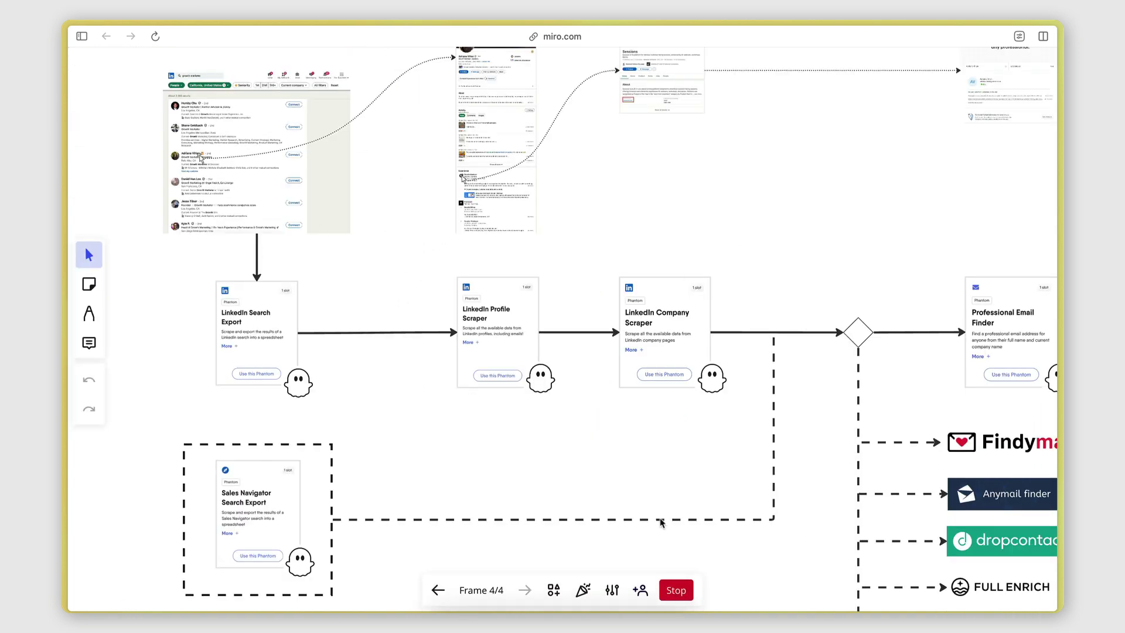
{"action": "scroll", "coordinate": [660, 522], "scroll_direction": "down", "scroll_amount": 2}
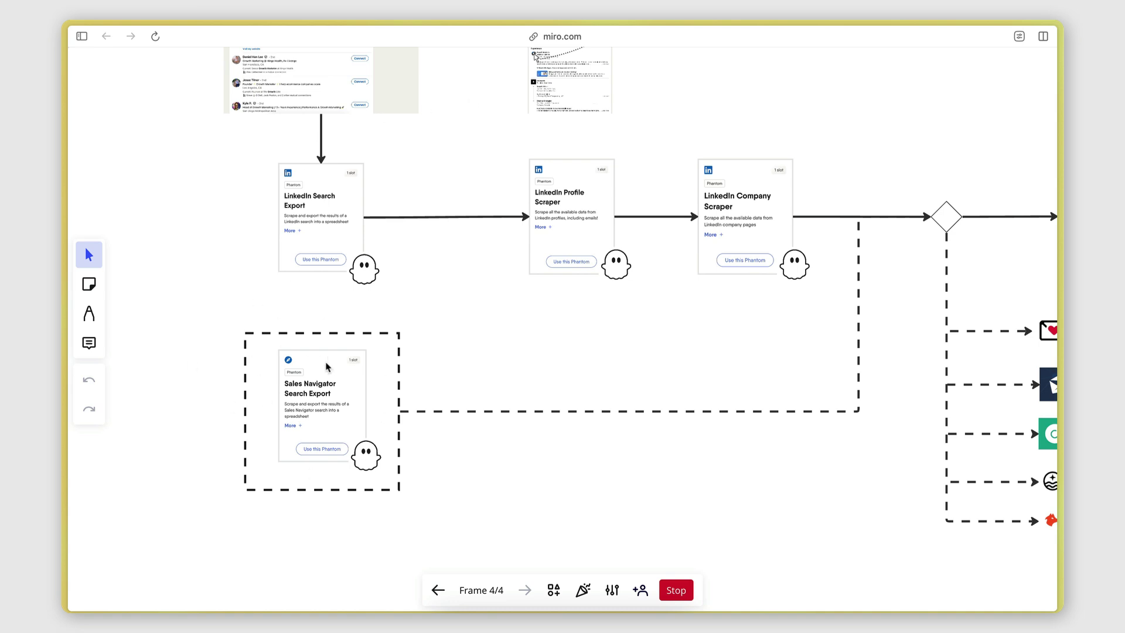
{"action": "scroll", "coordinate": [349, 463], "scroll_direction": "up", "scroll_amount": 5}
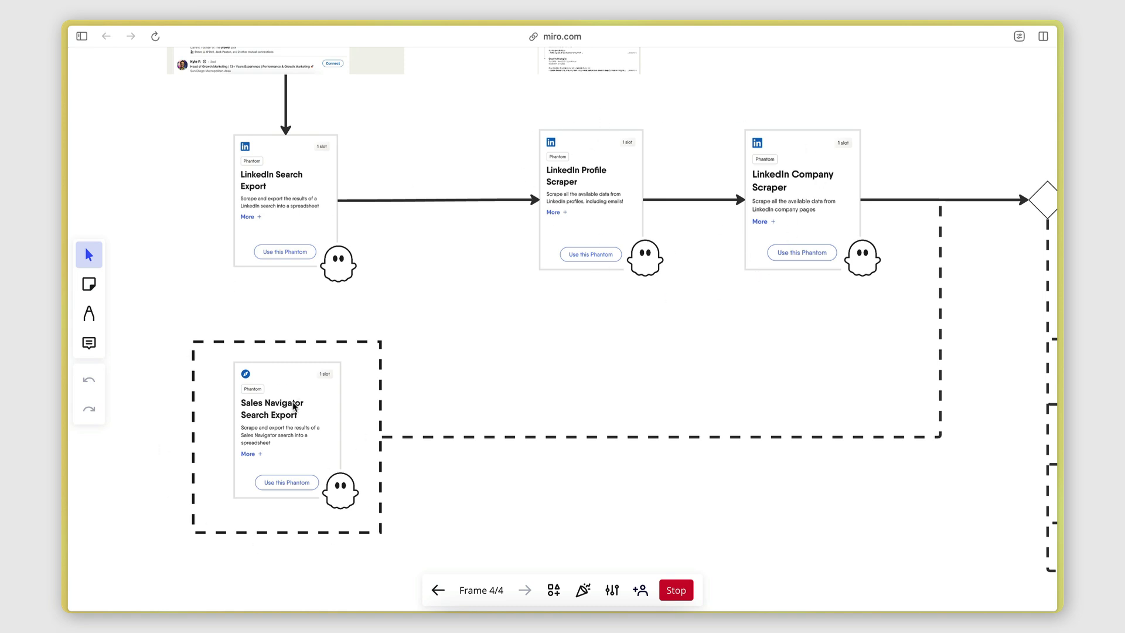
{"action": "scroll", "coordinate": [293, 406], "scroll_direction": "right", "scroll_amount": 1}
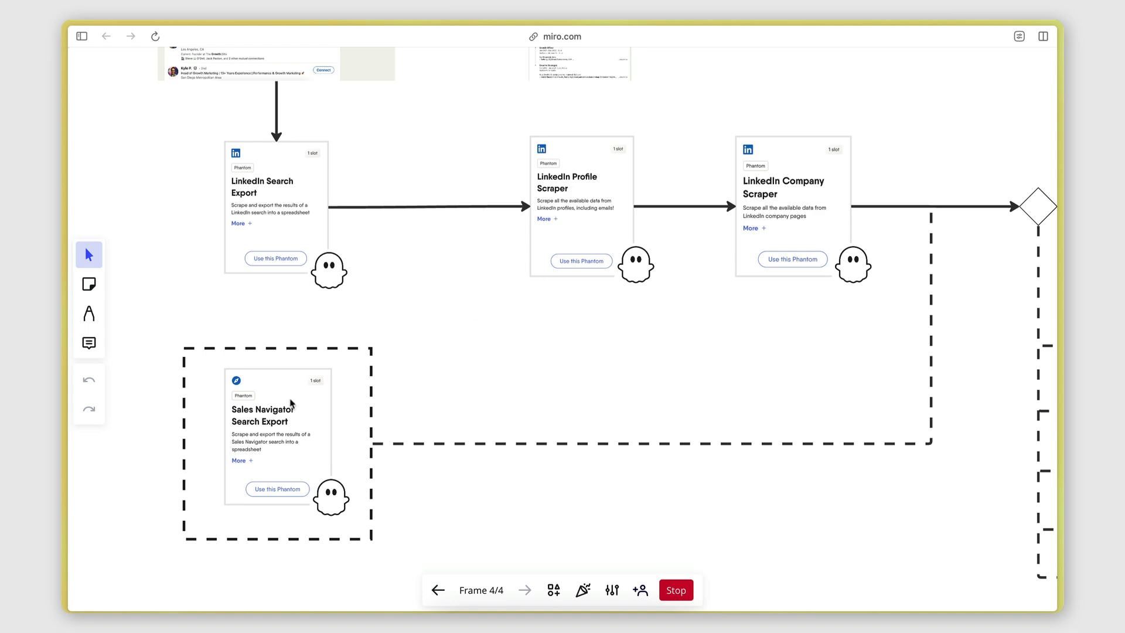
Examine the Professional Email Finder Phantom and its alternatives Findymail, Anymail finder, dropcontact, Full Enrich and hunter
{"action": "scroll", "coordinate": [292, 351], "scroll_direction": "down", "scroll_amount": 3}
{"action": "scroll", "coordinate": [292, 339], "scroll_direction": "right", "scroll_amount": 8}
{"action": "scroll", "coordinate": [475, 273], "scroll_direction": "up", "scroll_amount": 4}
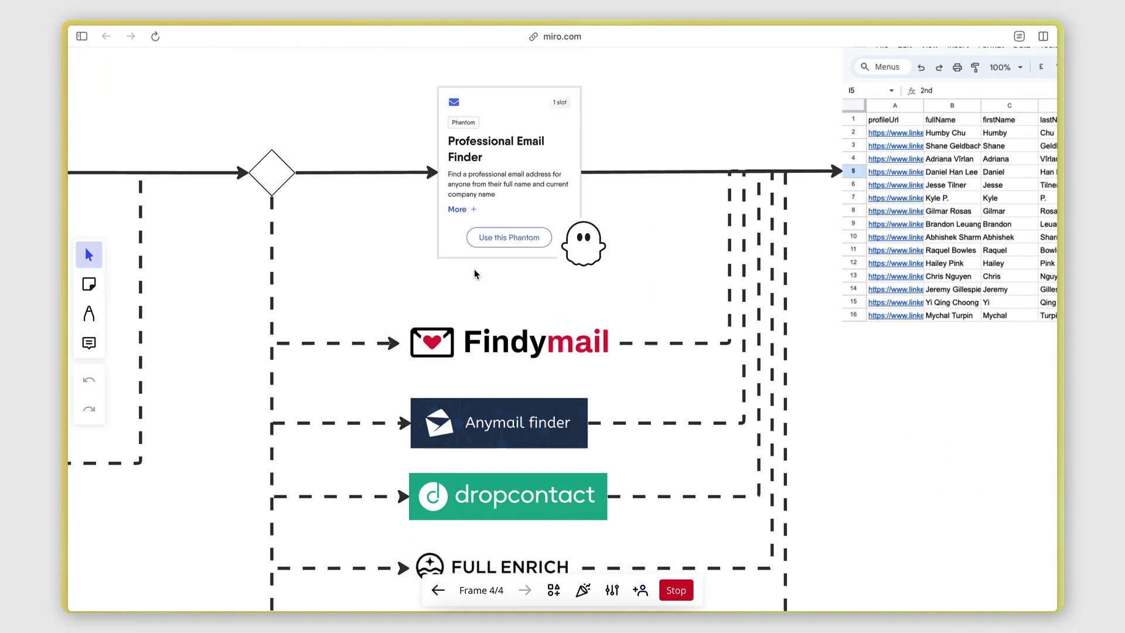
{"action": "scroll", "coordinate": [475, 274], "scroll_direction": "down", "scroll_amount": 3}
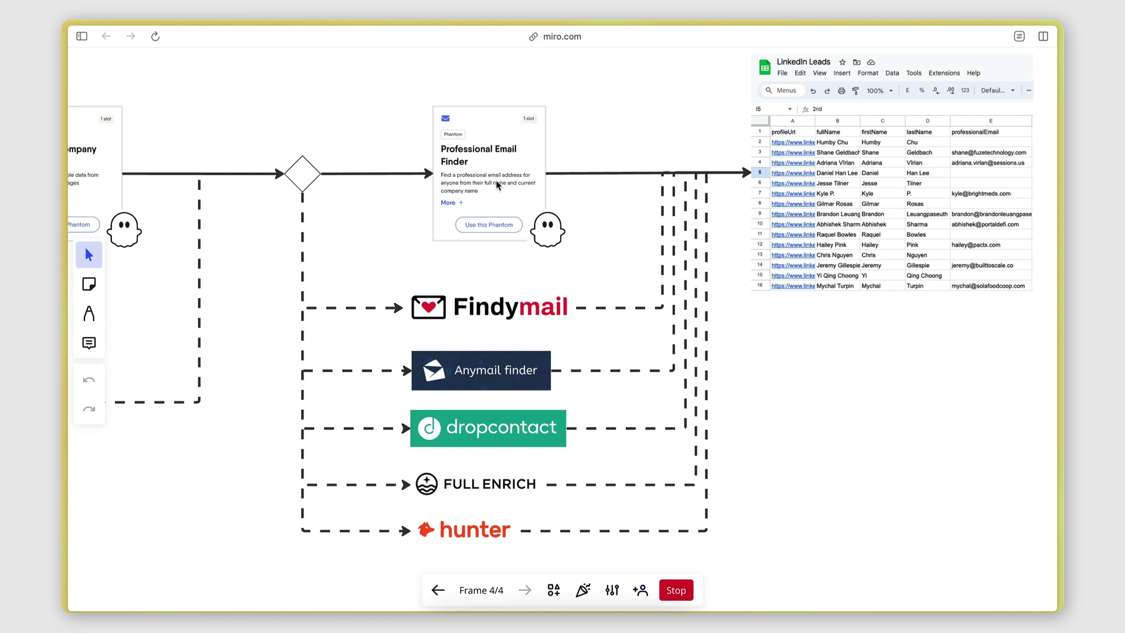
{"action": "scroll", "coordinate": [524, 227], "scroll_direction": "left", "scroll_amount": 3}
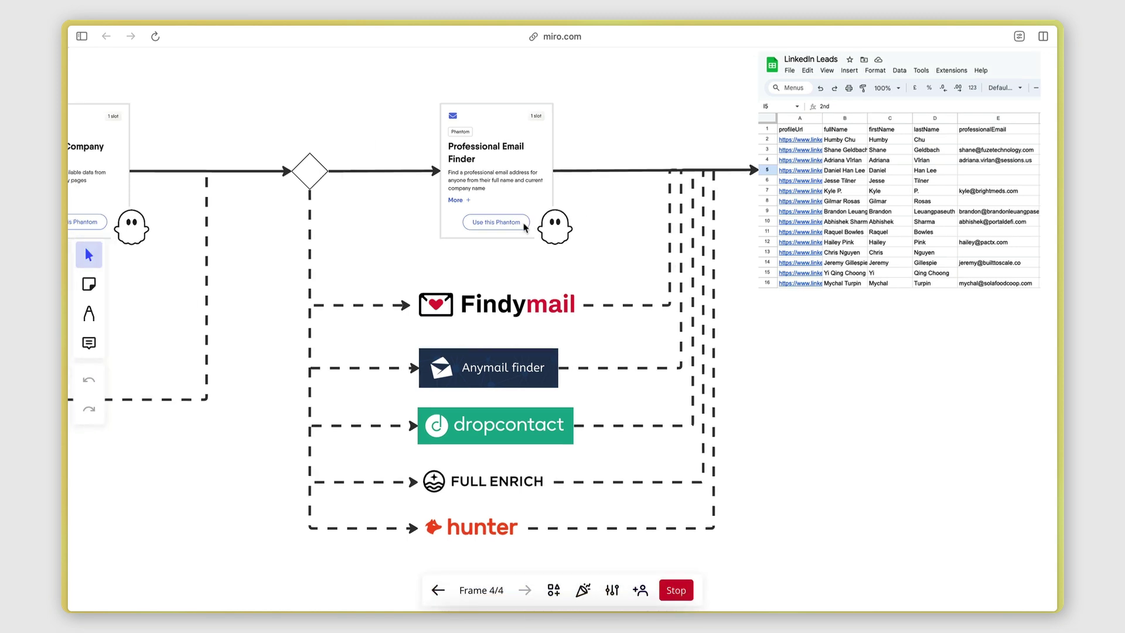
{"action": "scroll", "coordinate": [535, 206], "scroll_direction": "left", "scroll_amount": 1}
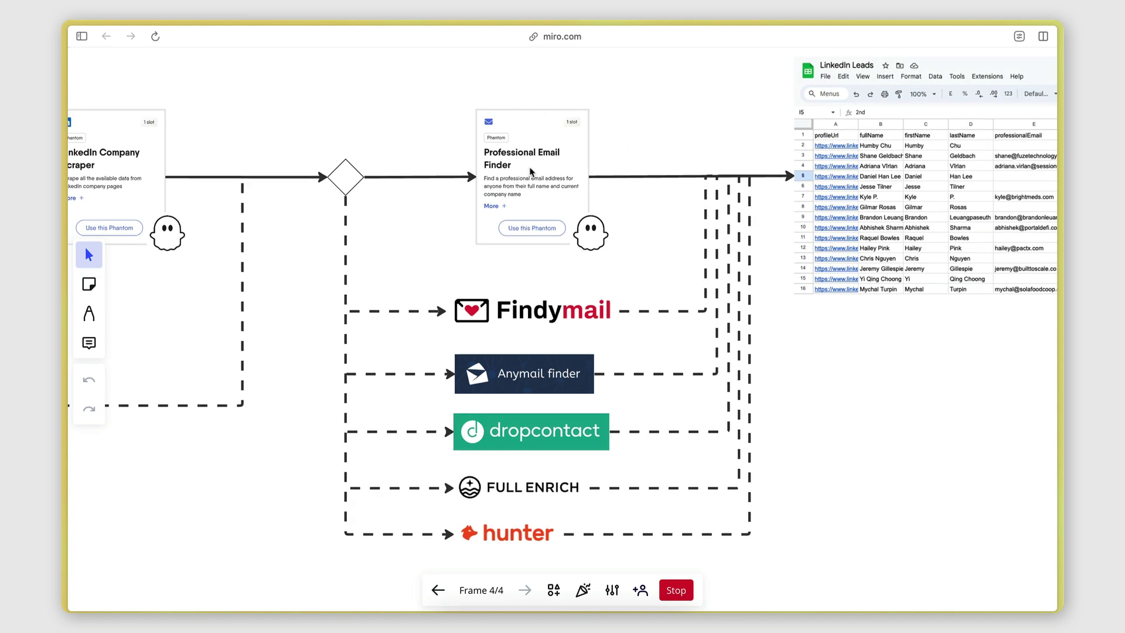
{"action": "scroll", "coordinate": [533, 171], "scroll_direction": "up", "scroll_amount": 2}
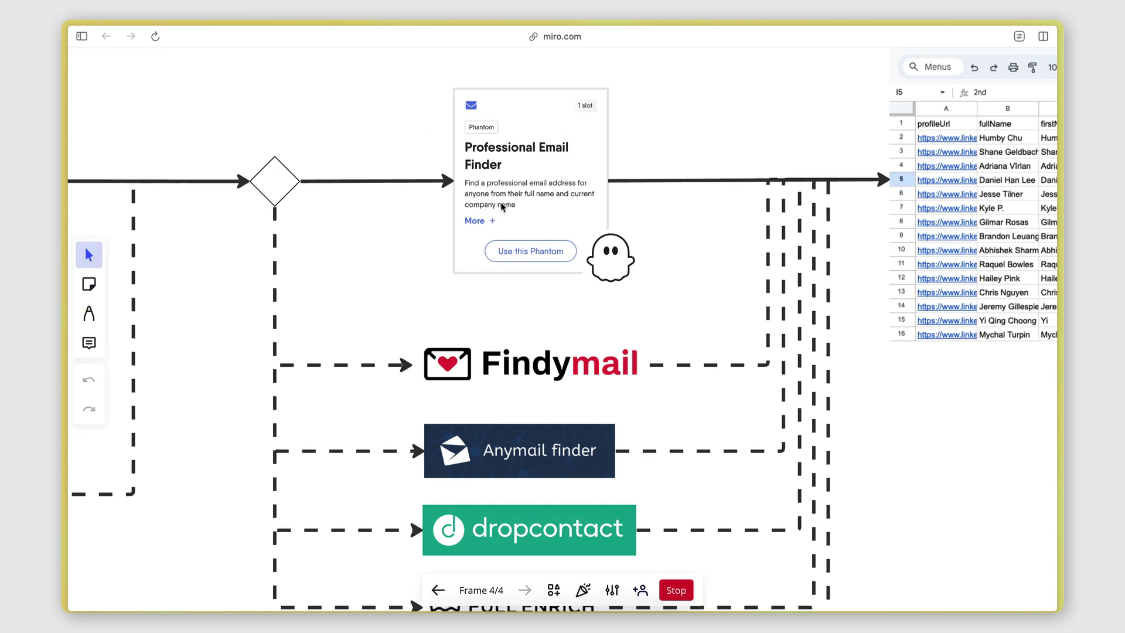
{"action": "scroll", "coordinate": [501, 206], "scroll_direction": "down", "scroll_amount": 3}
{"action": "scroll", "coordinate": [498, 209], "scroll_direction": "down", "scroll_amount": 2}
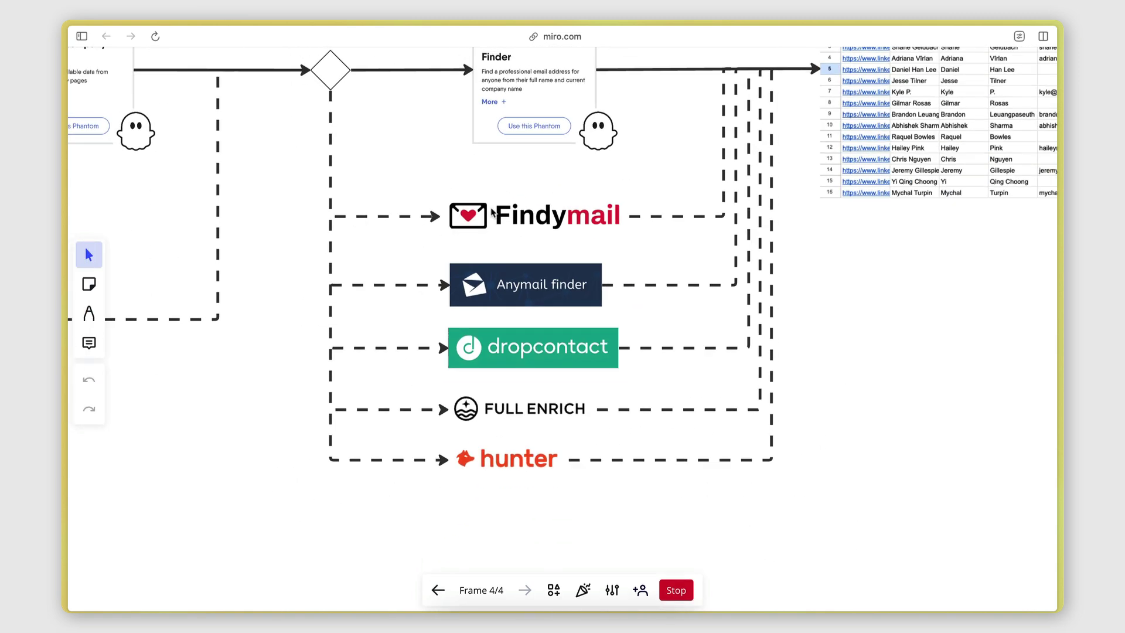
Retrace the workflow from the two search exports through the decision diamond and the email-finding options to the spreadsheet
{"action": "scroll", "coordinate": [516, 202], "scroll_direction": "up", "scroll_amount": 2}
{"action": "scroll", "coordinate": [536, 73], "scroll_direction": "up", "scroll_amount": 1}
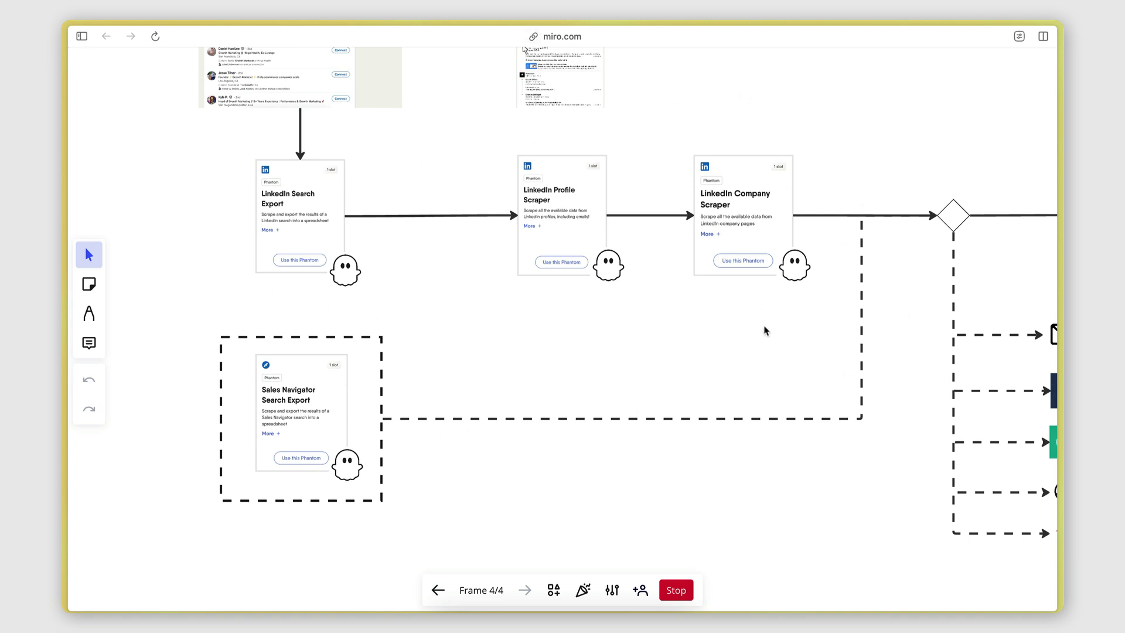
{"action": "scroll", "coordinate": [764, 331], "scroll_direction": "right", "scroll_amount": 2}
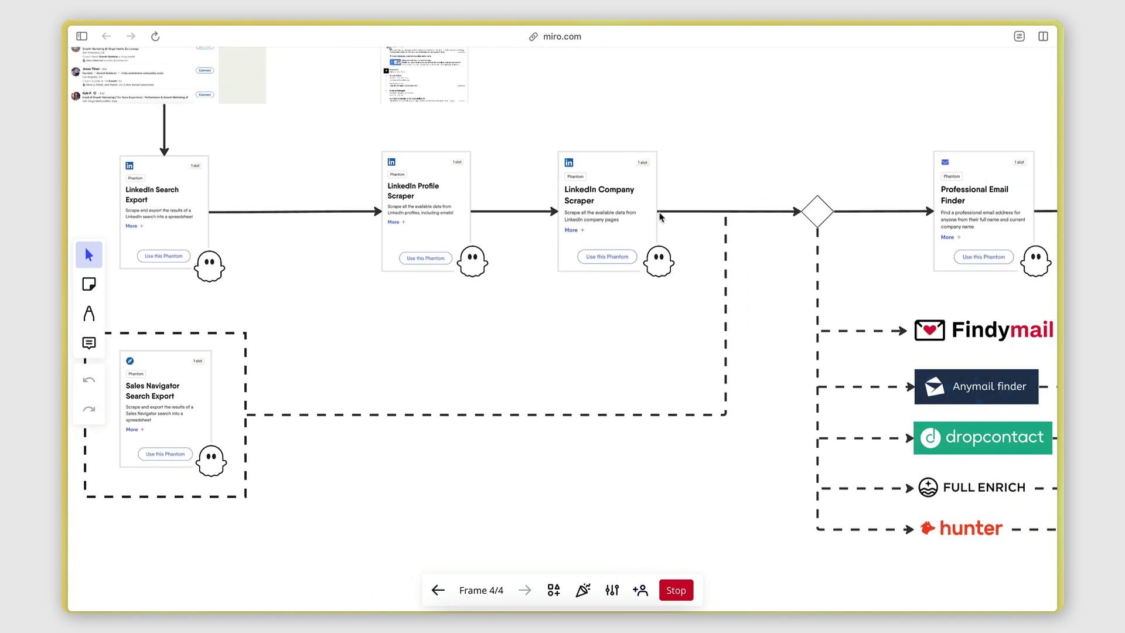
{"action": "scroll", "coordinate": [659, 217], "scroll_direction": "right", "scroll_amount": 1}
{"action": "scroll", "coordinate": [660, 217], "scroll_direction": "right", "scroll_amount": 6}
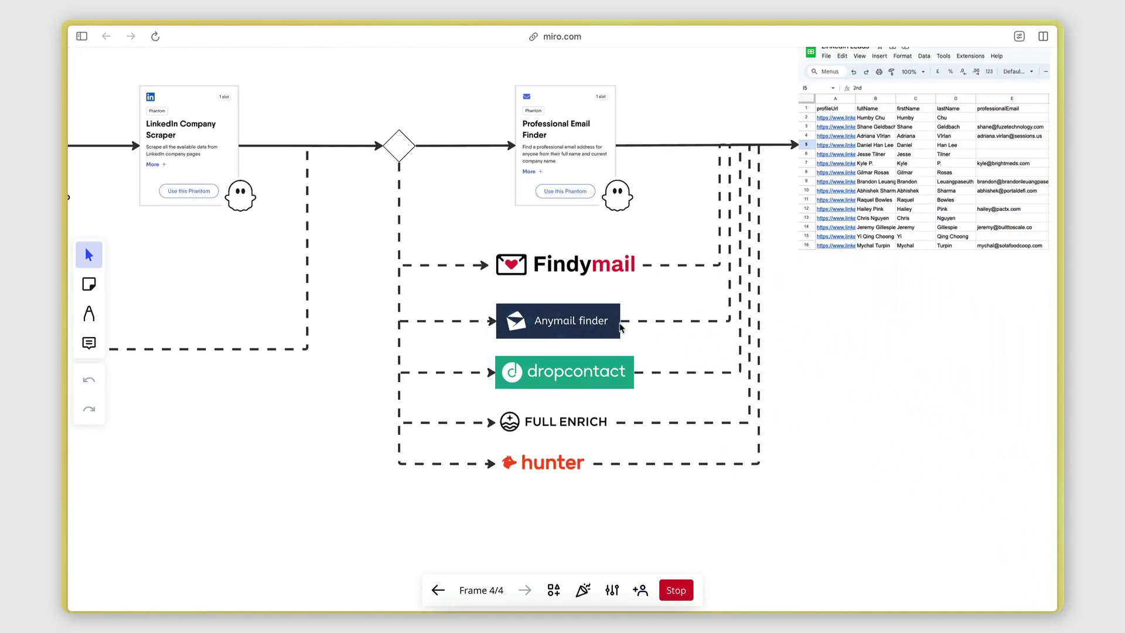
{"action": "scroll", "coordinate": [620, 316], "scroll_direction": "up", "scroll_amount": 1}
{"action": "scroll", "coordinate": [514, 455], "scroll_direction": "right", "scroll_amount": 1}
{"action": "scroll", "coordinate": [515, 455], "scroll_direction": "up", "scroll_amount": 1}
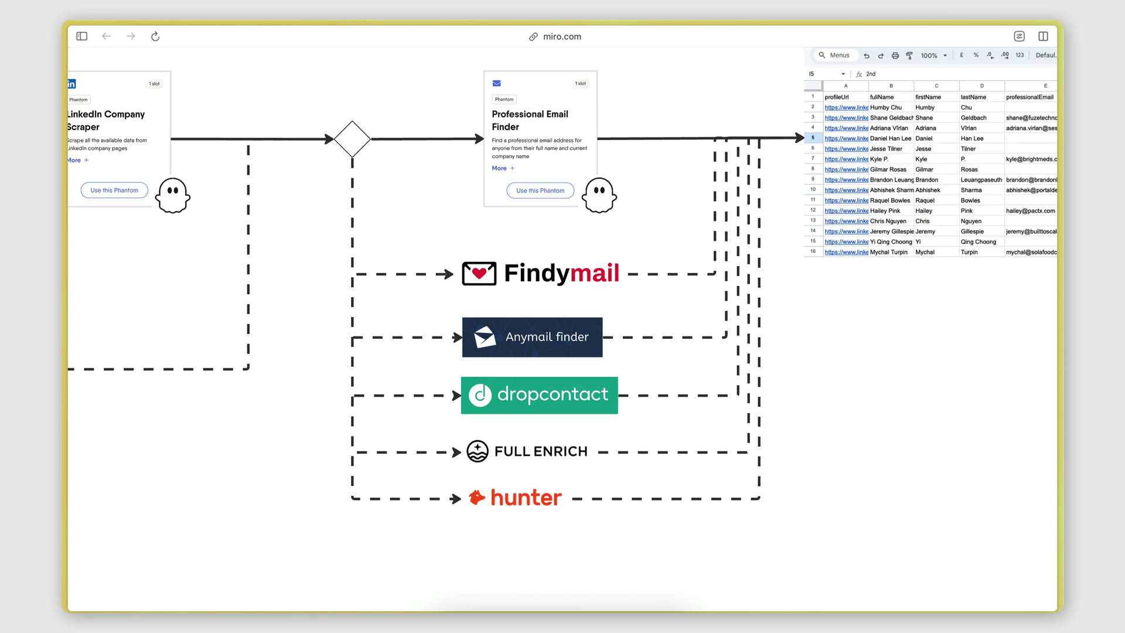
{"action": "scroll", "coordinate": [707, 145], "scroll_direction": "up", "scroll_amount": 1}
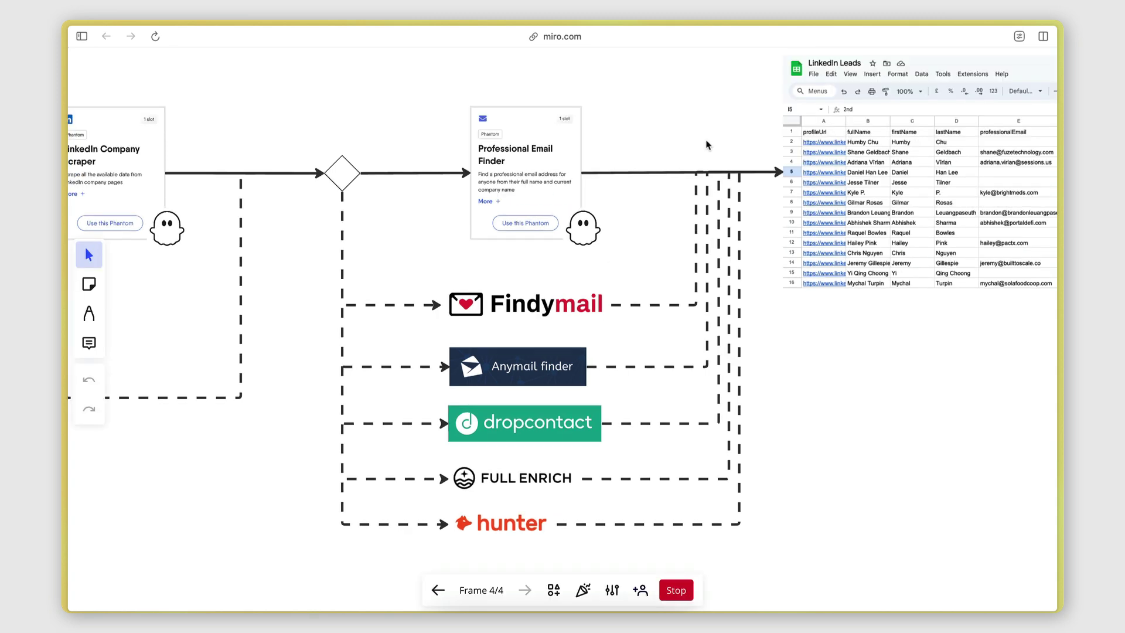
Examine the LinkedIn Leads spreadsheet image at the end of the workflow, including its professionalEmail column
{"action": "scroll", "coordinate": [520, 455], "scroll_direction": "right", "scroll_amount": 6}
{"action": "scroll", "coordinate": [520, 455], "scroll_direction": "up", "scroll_amount": 1}
{"action": "scroll", "coordinate": [597, 246], "scroll_direction": "up", "scroll_amount": 3}
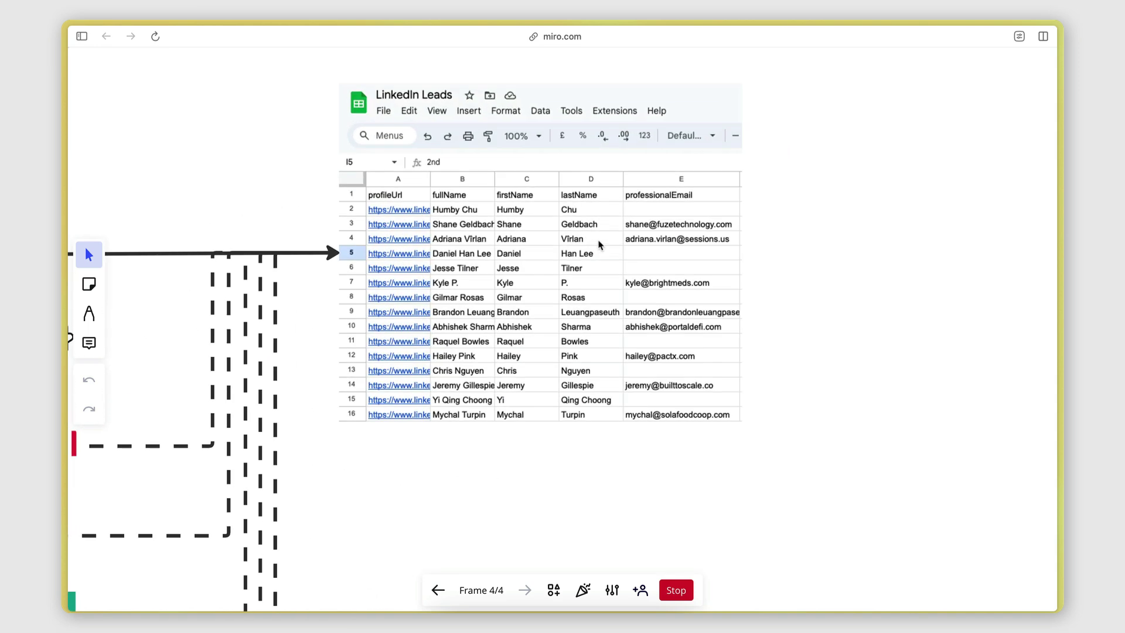
{"action": "scroll", "coordinate": [604, 245], "scroll_direction": "up", "scroll_amount": 1}
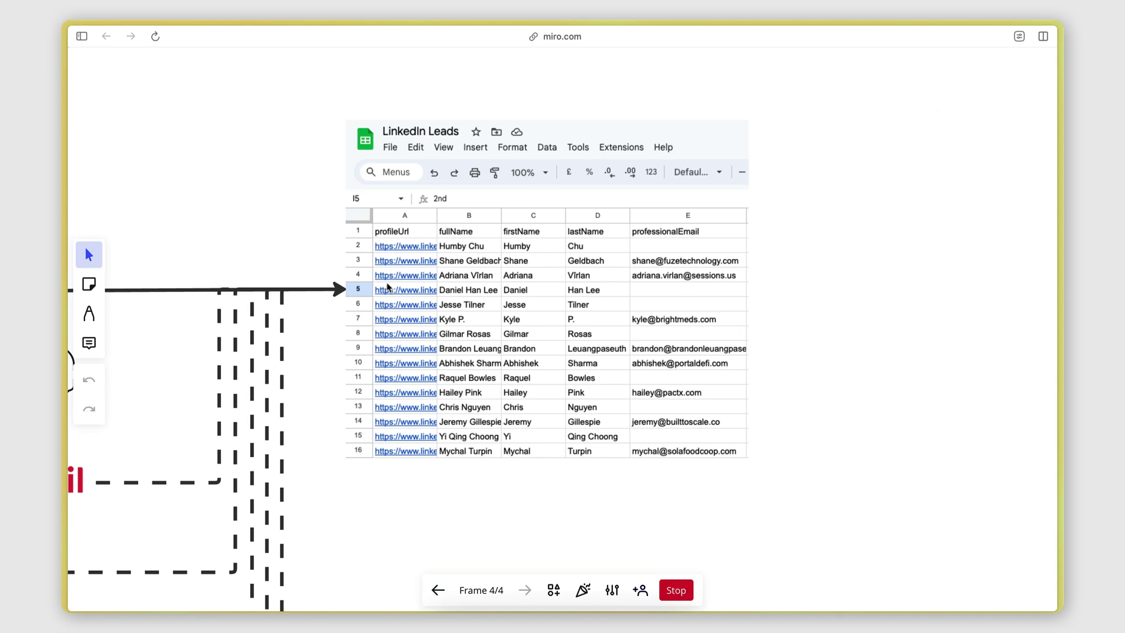
Switch to the LinkedIn Leads spreadsheet in Google Sheets, look through all its columns up to userId, and return to the Miro board
{"action": "mouse_move", "coordinate": [62, 189]}
{"action": "left_click", "coordinate": [126, 153]}
{"action": "scroll", "coordinate": [627, 296], "scroll_direction": "down", "scroll_amount": 1}
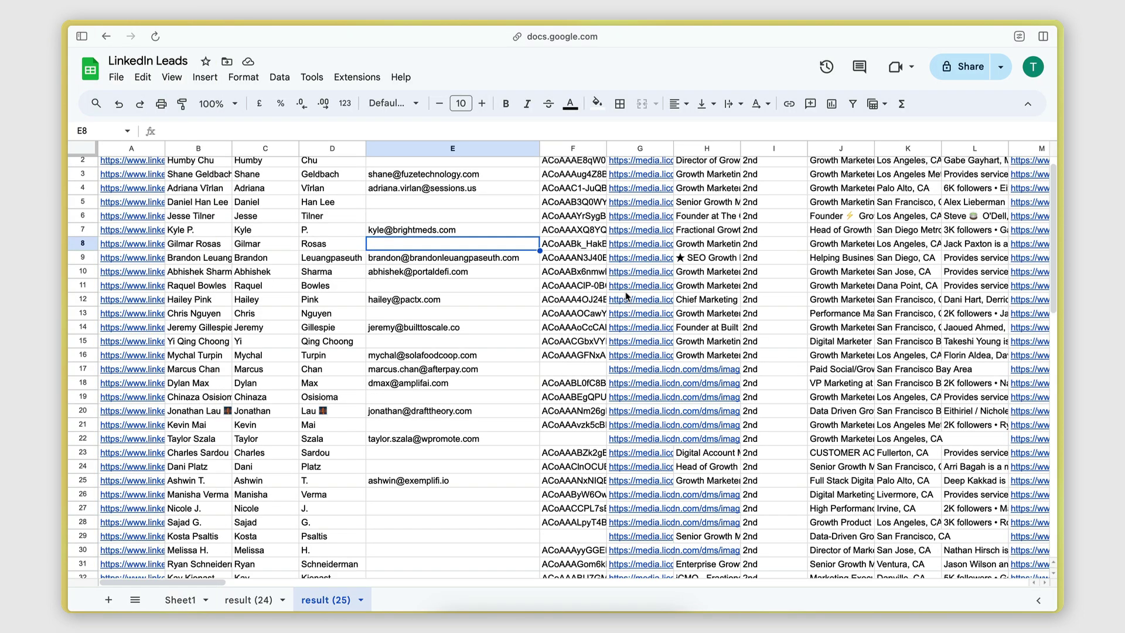
{"action": "scroll", "coordinate": [627, 295], "scroll_direction": "up", "scroll_amount": 1}
{"action": "scroll", "coordinate": [256, 225], "scroll_direction": "right", "scroll_amount": 12}
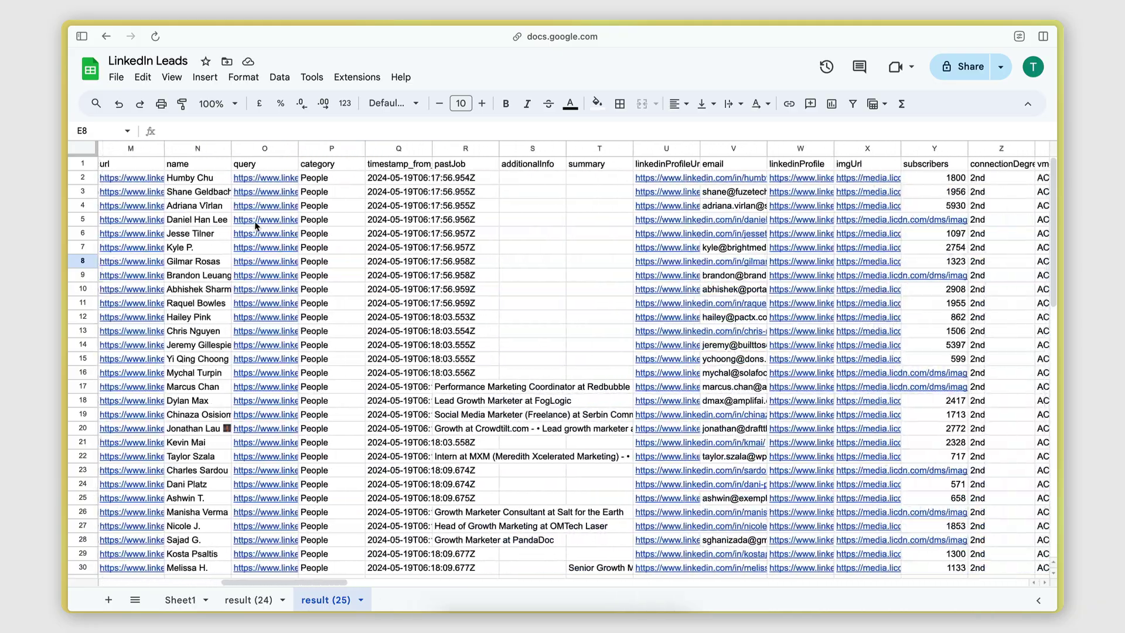
{"action": "scroll", "coordinate": [254, 220], "scroll_direction": "right", "scroll_amount": 20}
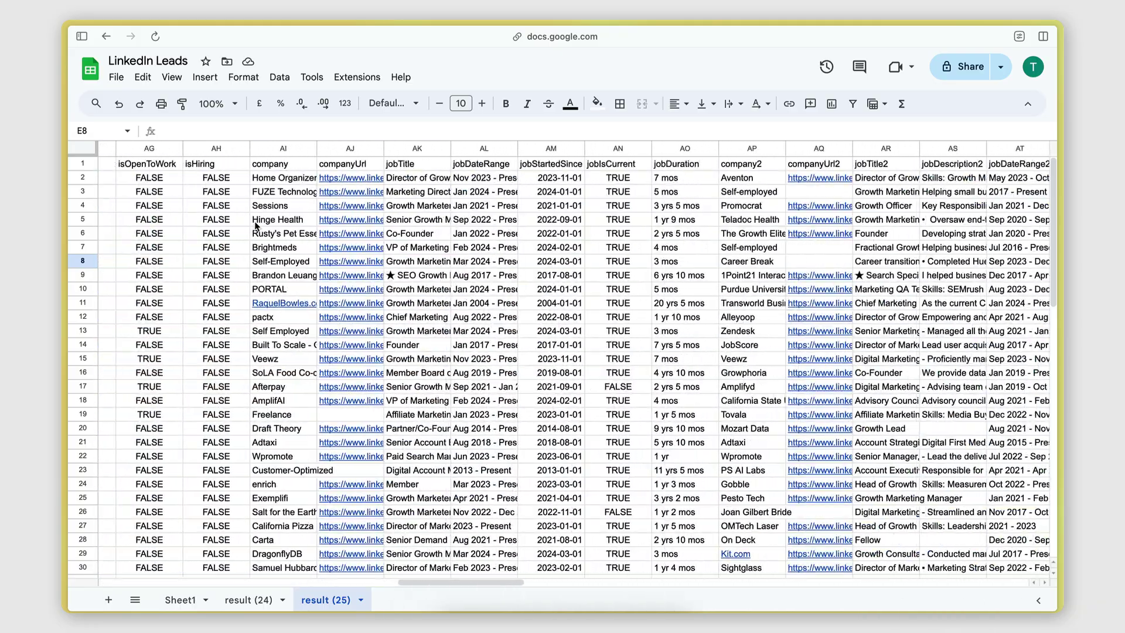
{"action": "scroll", "coordinate": [254, 220], "scroll_direction": "right", "scroll_amount": 20}
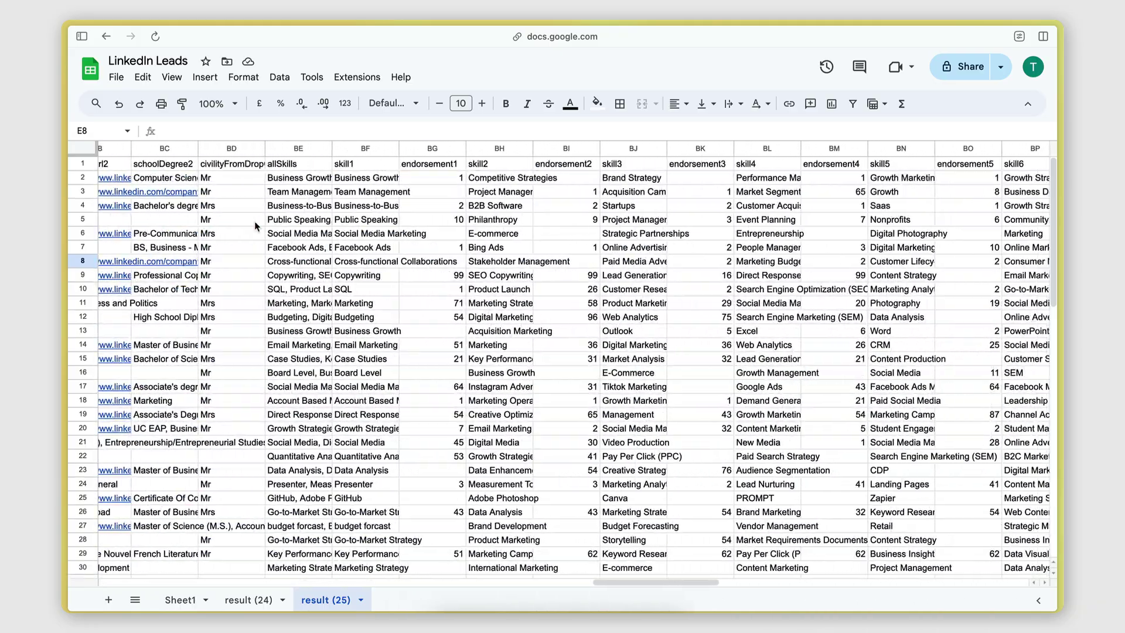
{"action": "scroll", "coordinate": [254, 221], "scroll_direction": "right", "scroll_amount": 20}
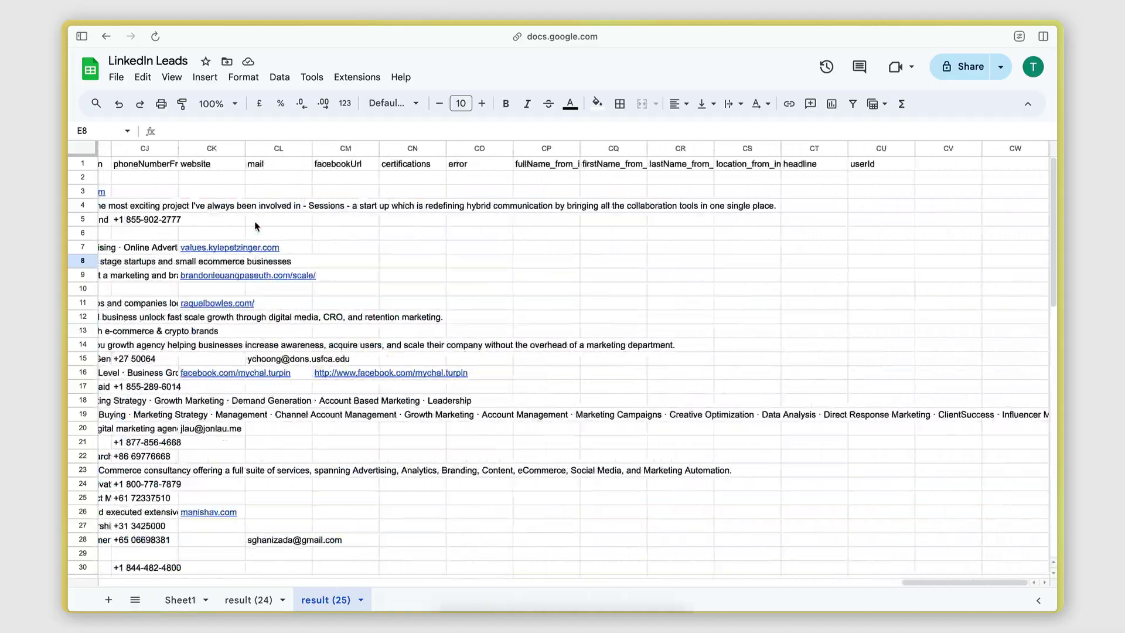
{"action": "scroll", "coordinate": [453, 233], "scroll_direction": "left", "scroll_amount": 20}
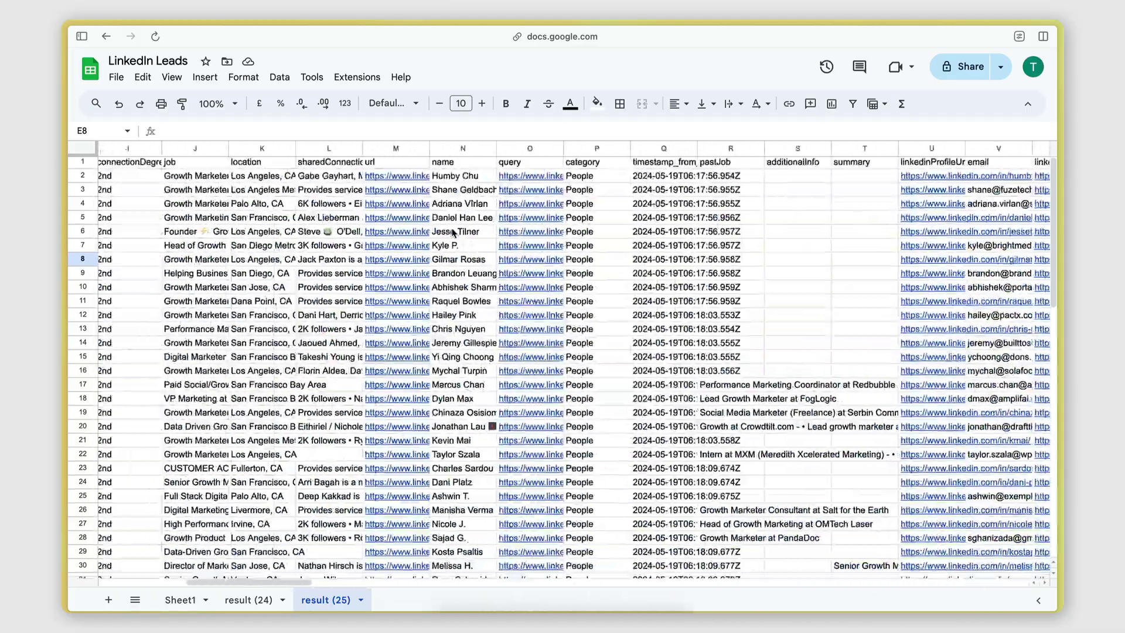
{"action": "scroll", "coordinate": [453, 233], "scroll_direction": "left", "scroll_amount": 8}
{"action": "mouse_move", "coordinate": [62, 302]}
{"action": "left_click", "coordinate": [135, 214]}
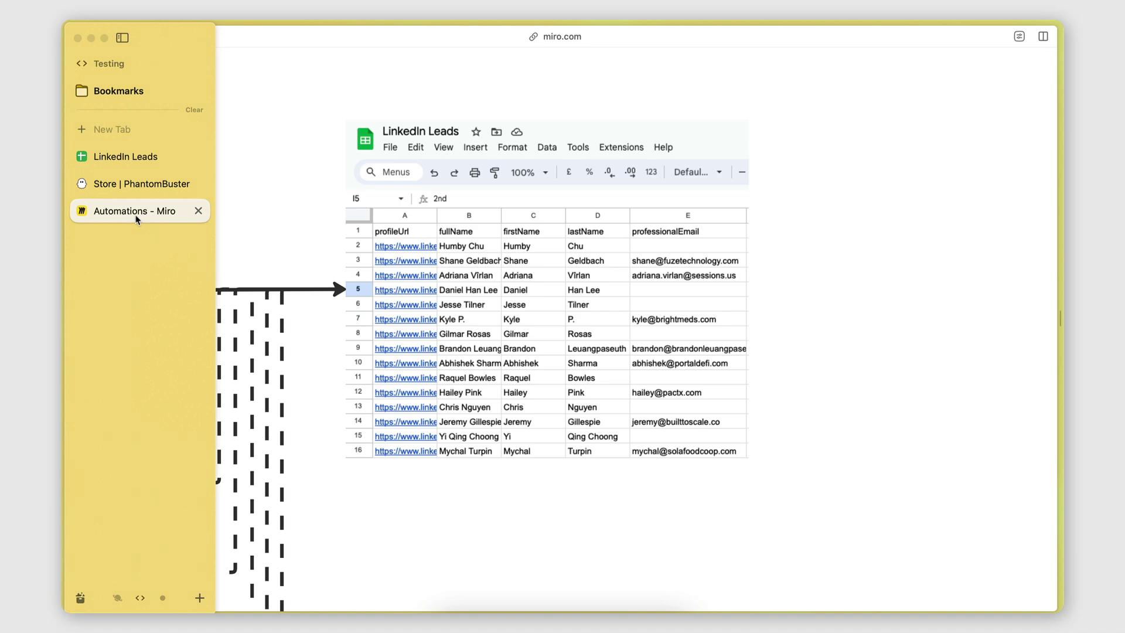
Compare the multi-Phantom workflow with the simplified LinkedIn Search to Emails and Sales Navigator Search to Emails flows on the Miro board
{"action": "scroll", "coordinate": [801, 414], "scroll_direction": "down", "scroll_amount": 5}
{"action": "scroll", "coordinate": [801, 414], "scroll_direction": "left", "scroll_amount": 3}
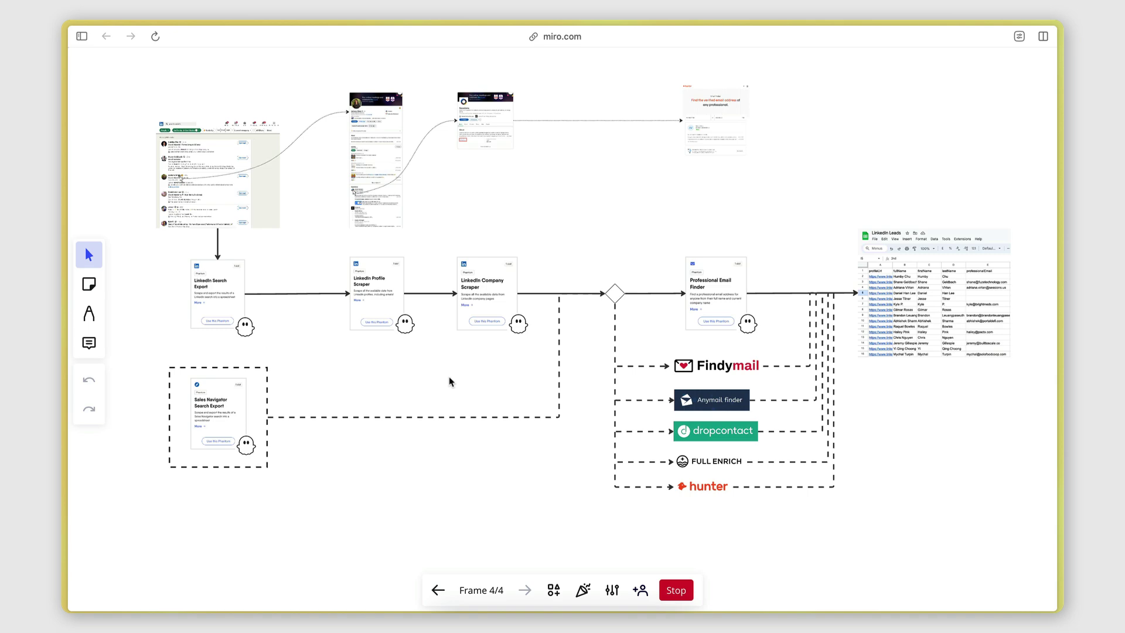
{"action": "scroll", "coordinate": [450, 378], "scroll_direction": "up", "scroll_amount": 6}
{"action": "scroll", "coordinate": [449, 378], "scroll_direction": "left", "scroll_amount": 2}
{"action": "scroll", "coordinate": [441, 237], "scroll_direction": "up", "scroll_amount": 4}
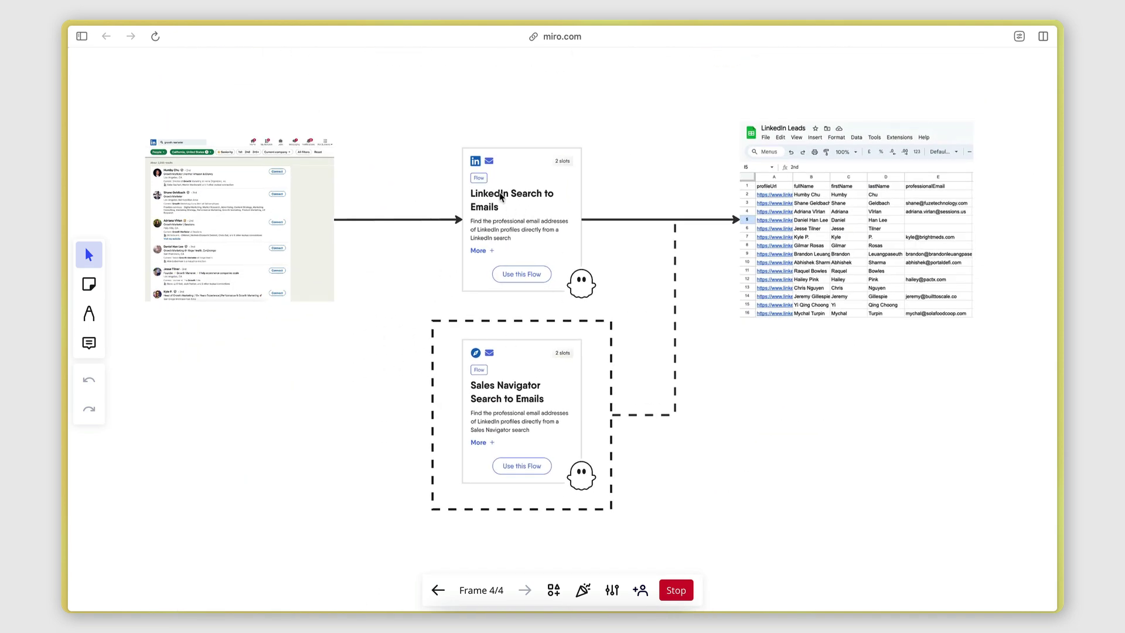
{"action": "scroll", "coordinate": [589, 377], "scroll_direction": "down", "scroll_amount": 2}
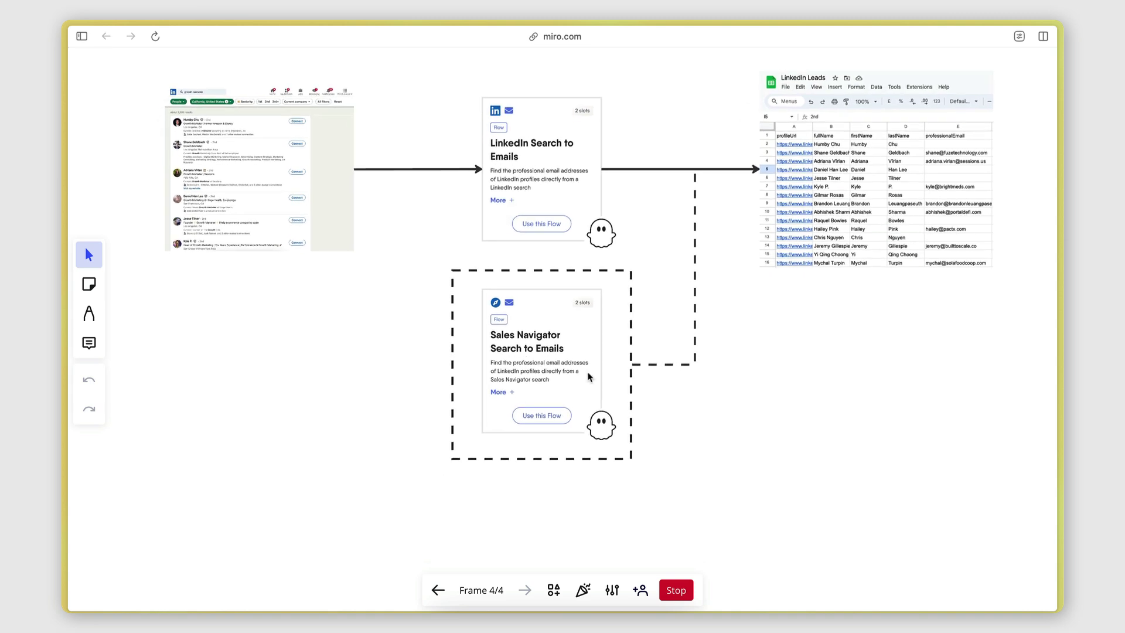
{"action": "scroll", "coordinate": [519, 353], "scroll_direction": "up", "scroll_amount": 1}
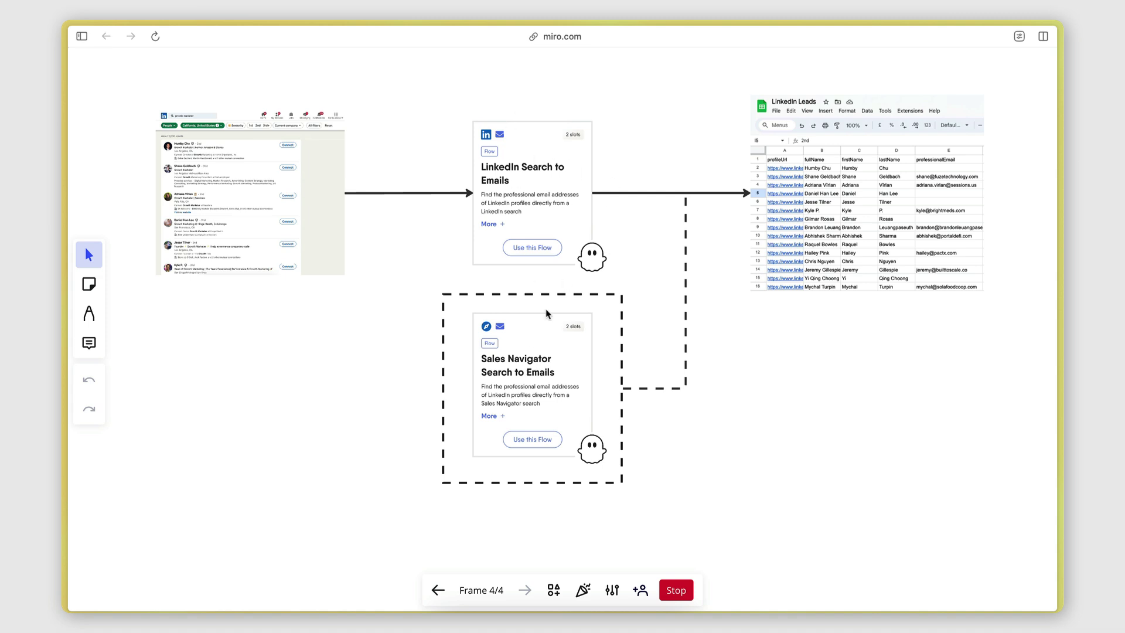
{"action": "scroll", "coordinate": [557, 166], "scroll_direction": "up", "scroll_amount": 2}
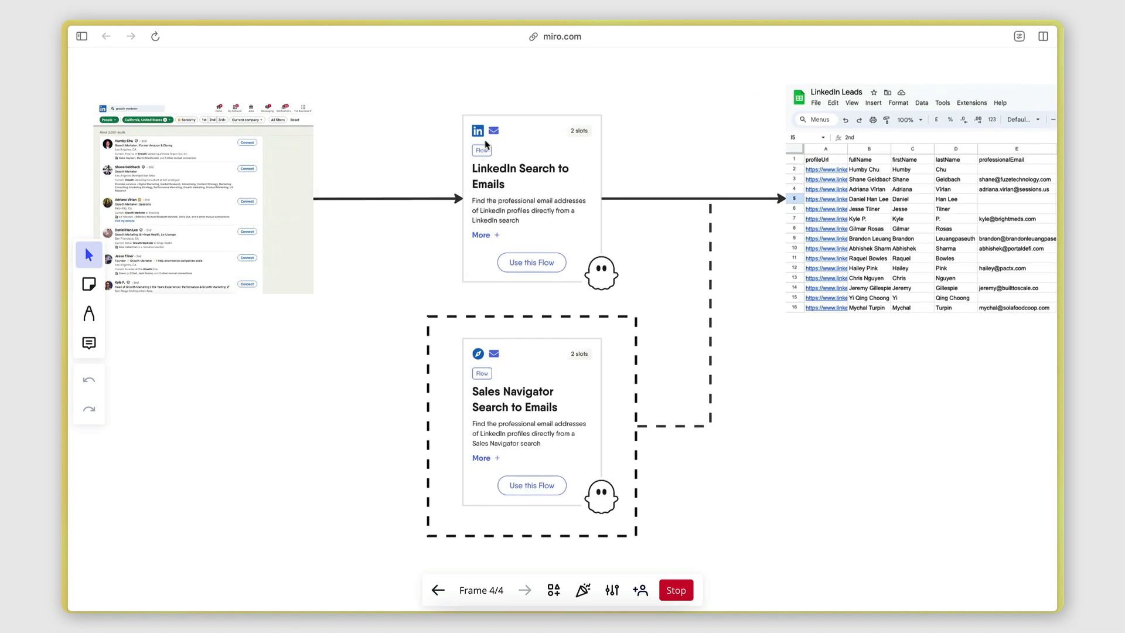
{"action": "scroll", "coordinate": [484, 139], "scroll_direction": "up", "scroll_amount": 1}
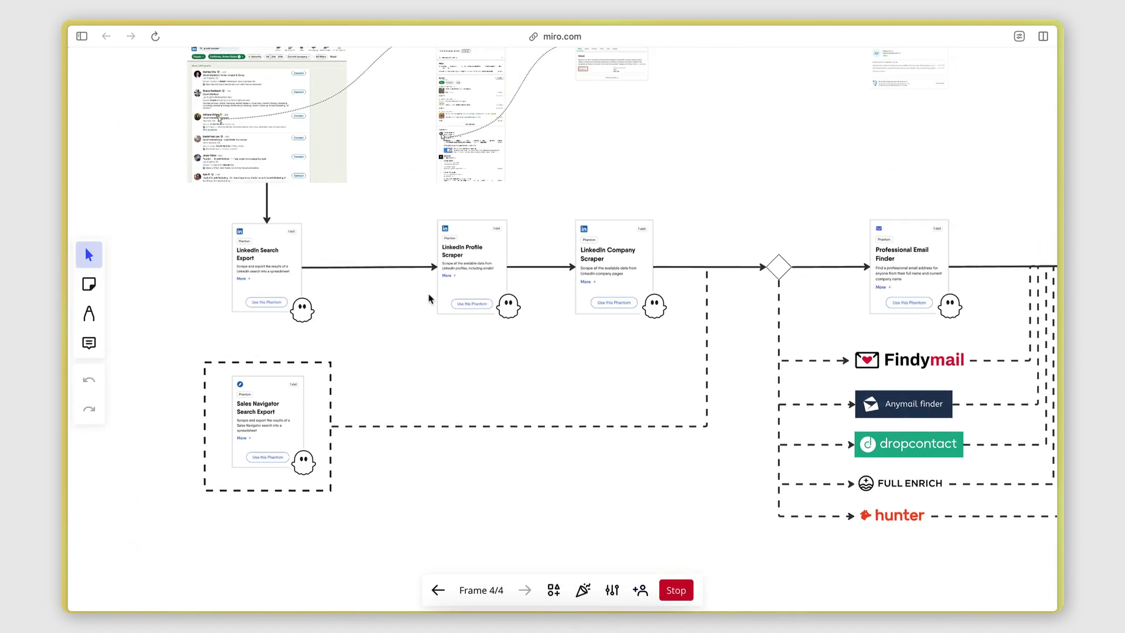
{"action": "scroll", "coordinate": [295, 311], "scroll_direction": "down", "scroll_amount": 10}
{"action": "scroll", "coordinate": [294, 311], "scroll_direction": "up", "scroll_amount": 3}
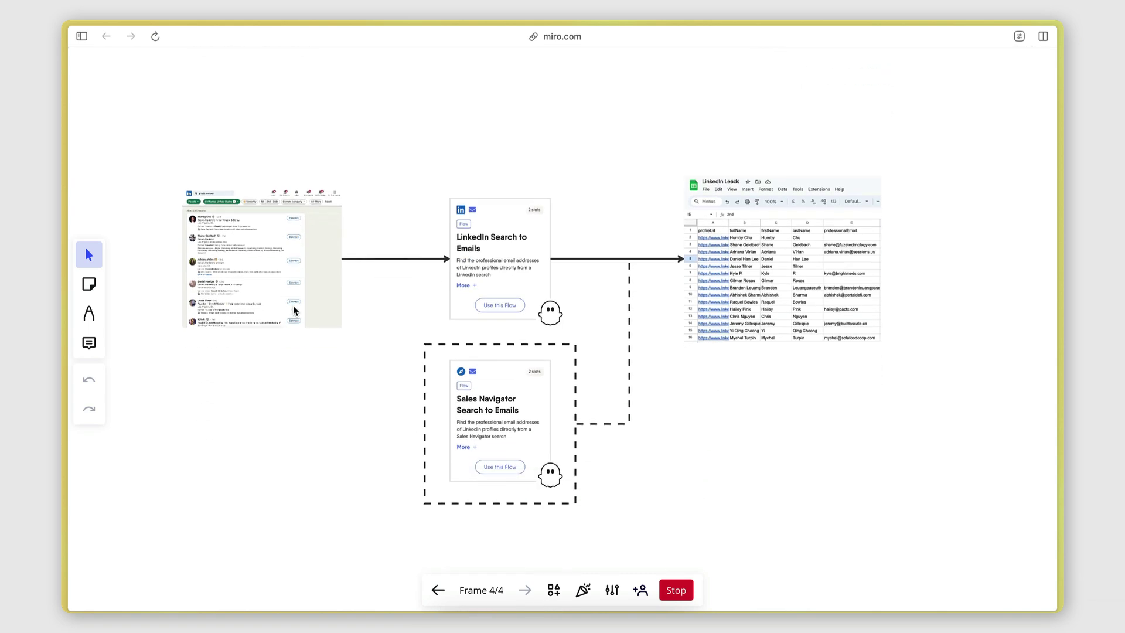
Switch to PhantomBuster, open the LinkedIn Search to Emails flow from the dashboard, and open its setup
{"action": "mouse_move", "coordinate": [66, 179]}
{"action": "left_click", "coordinate": [125, 188]}
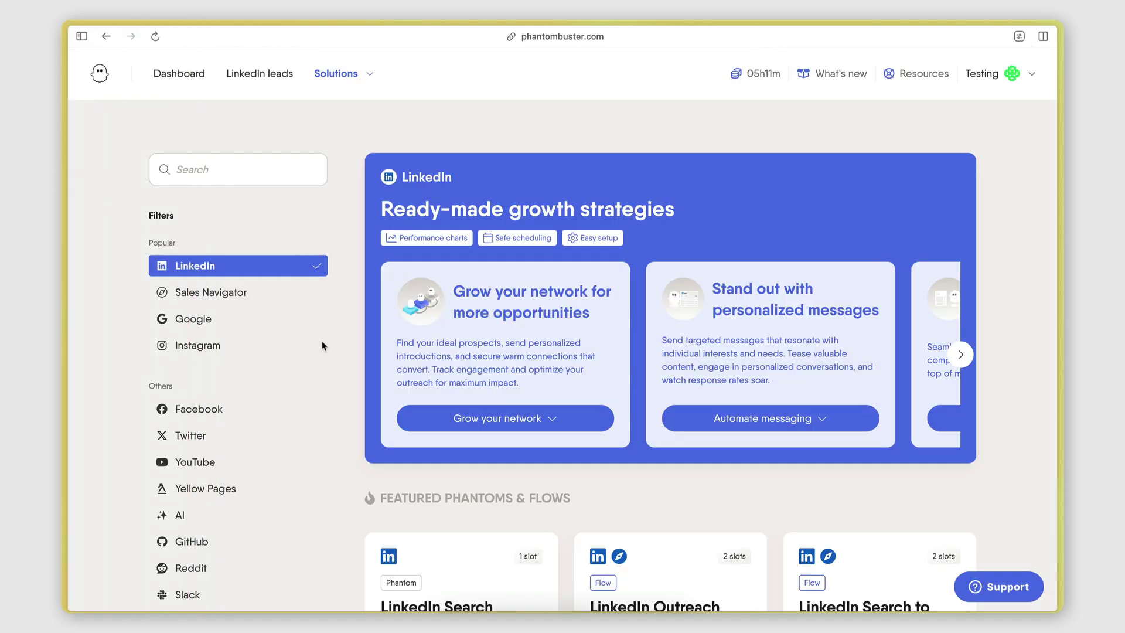
{"action": "left_click", "coordinate": [179, 74]}
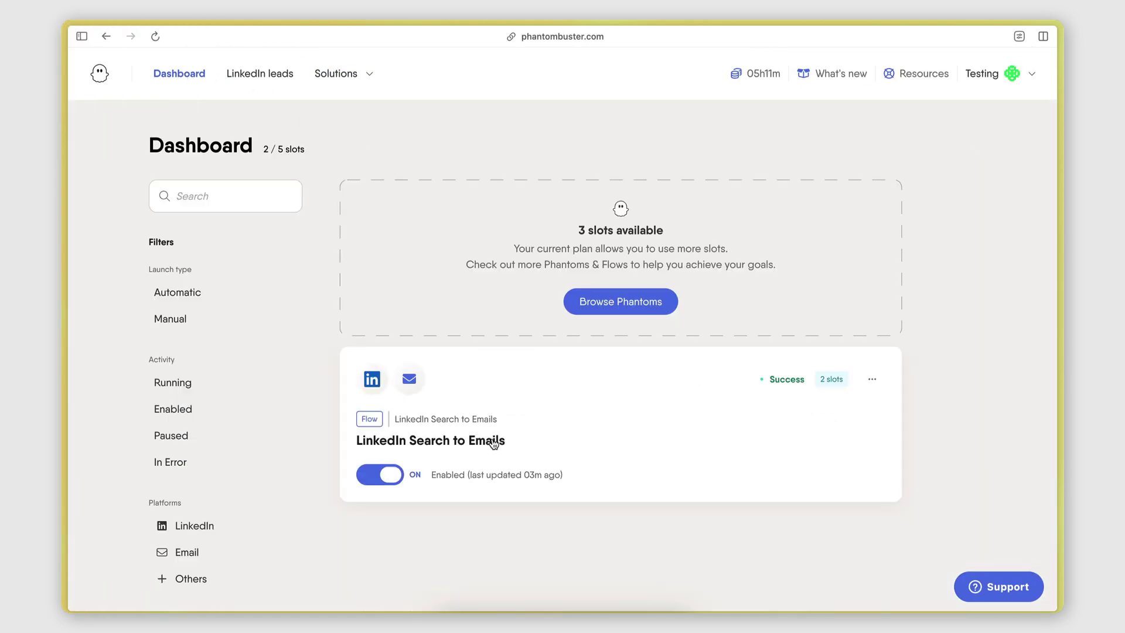
{"action": "scroll", "coordinate": [494, 444], "scroll_direction": "down", "scroll_amount": 2}
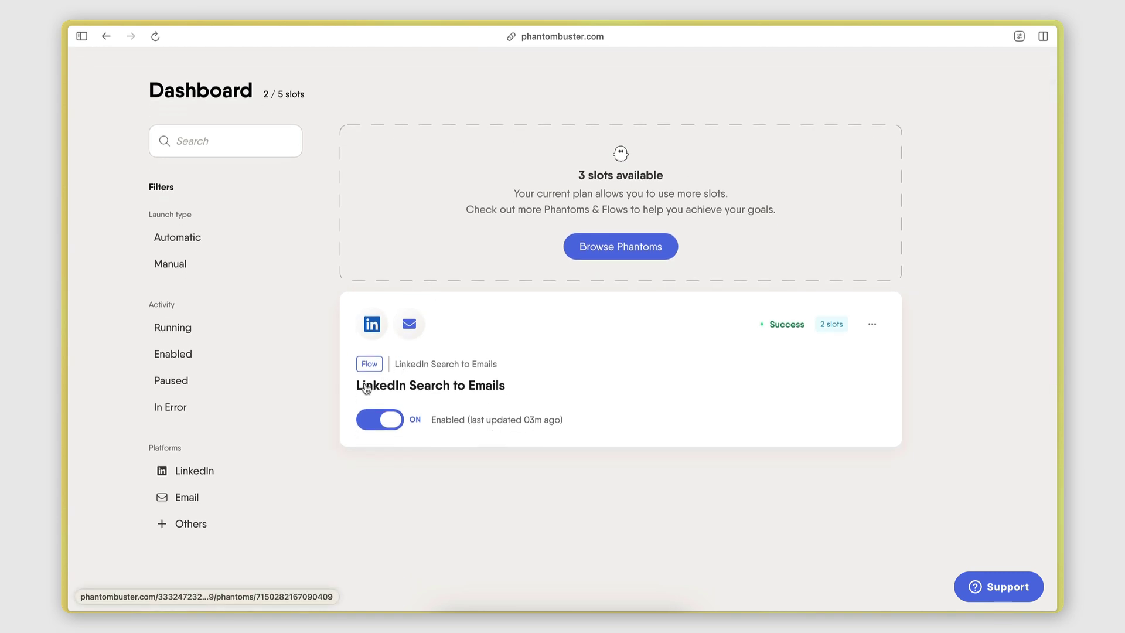
{"action": "left_click", "coordinate": [472, 393]}
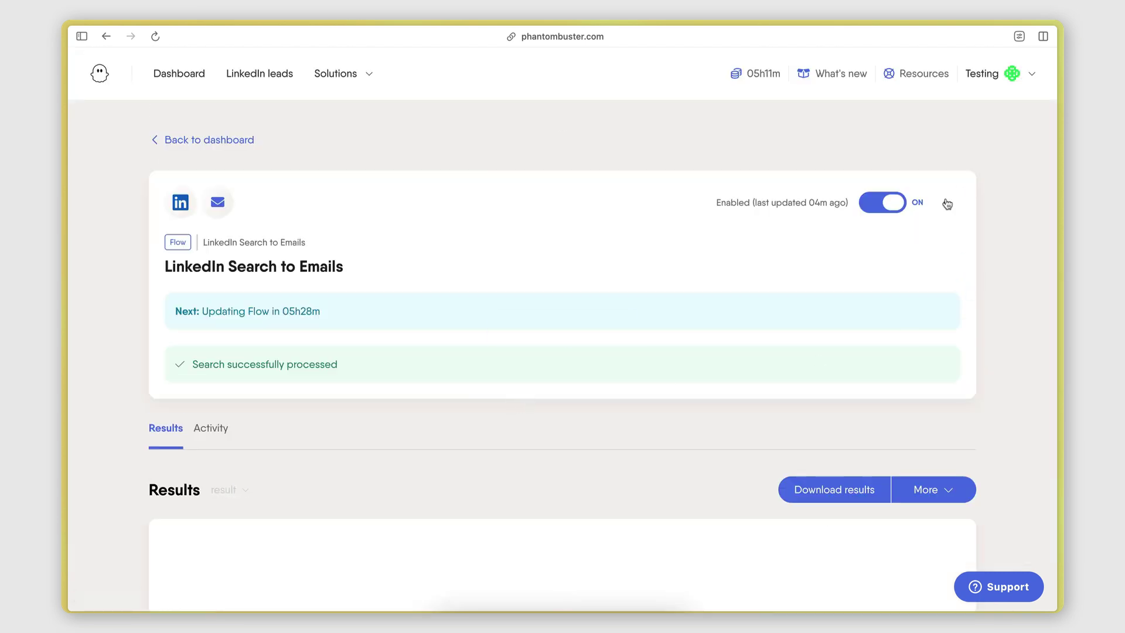
{"action": "left_click", "coordinate": [947, 204]}
{"action": "left_click", "coordinate": [903, 238]}
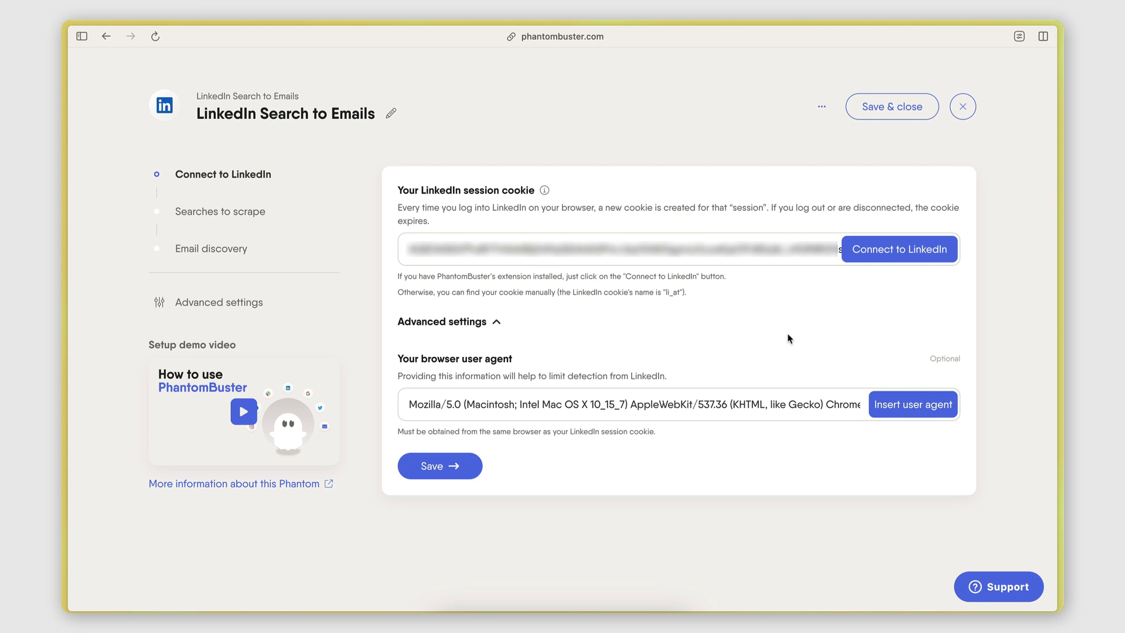
Search the web for "phantombuster chrome extension" and open the PhantomBuster extension page in the Chrome Web Store
{"action": "mouse_move", "coordinate": [114, 304]}
{"action": "key", "text": "super+t"}
{"action": "type", "text": "google"}
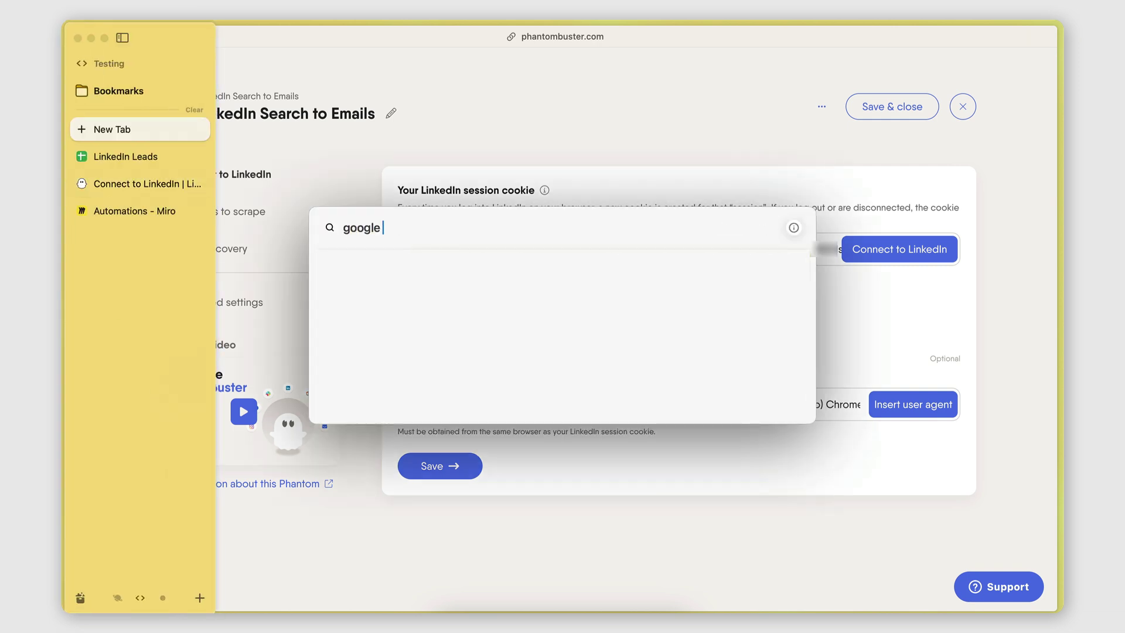
{"action": "key", "text": "BackSpace"}
{"action": "key", "text": "BackSpace"}
{"action": "key", "text": "BackSpace"}
{"action": "key", "text": "BackSpace"}
{"action": "key", "text": "BackSpace"}
{"action": "key", "text": "BackSpace"}
{"action": "type", "text": "phant"}
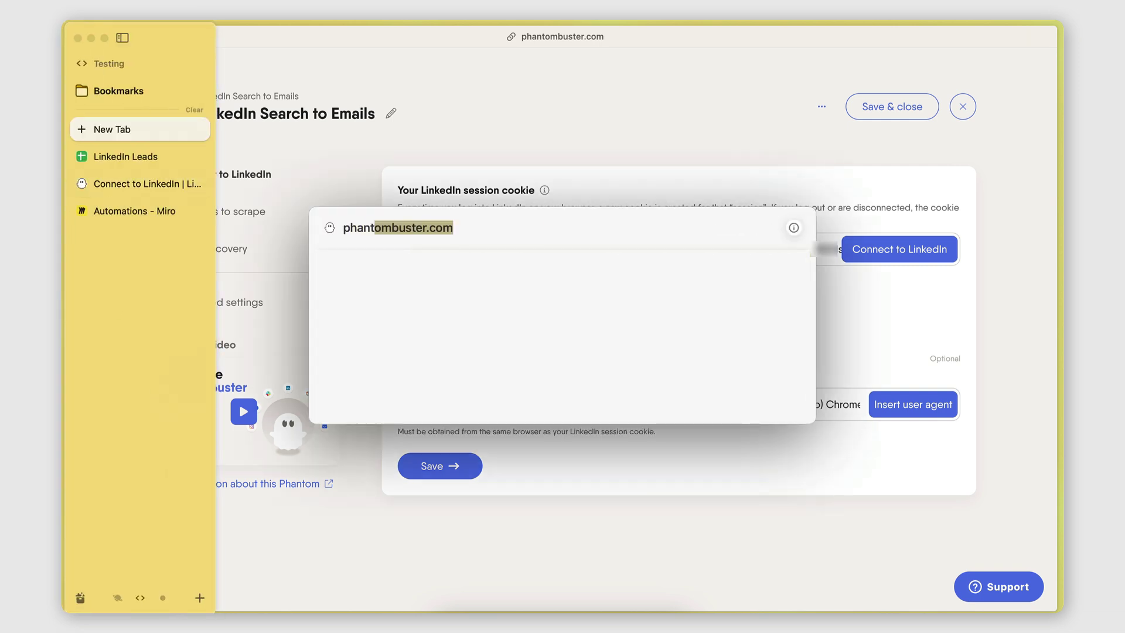
{"action": "type", "text": "ombuster chrome ext"}
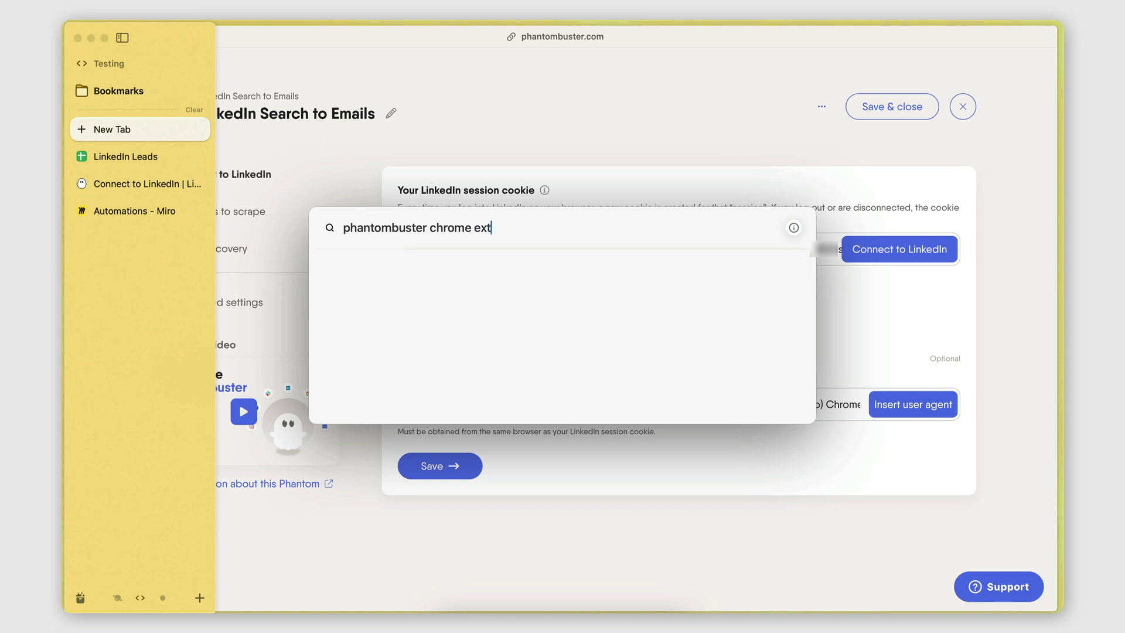
{"action": "type", "text": "ension"}
{"action": "key", "text": "Return"}
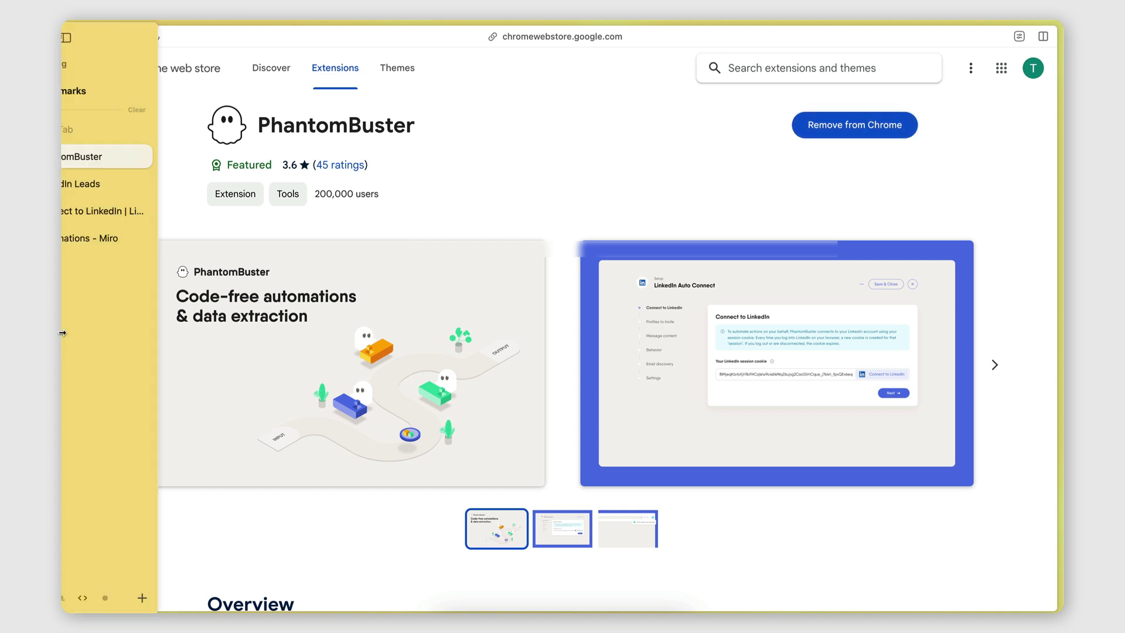
Return to the flow's LinkedIn connection settings and examine the session cookie field
{"action": "left_click", "coordinate": [118, 212]}
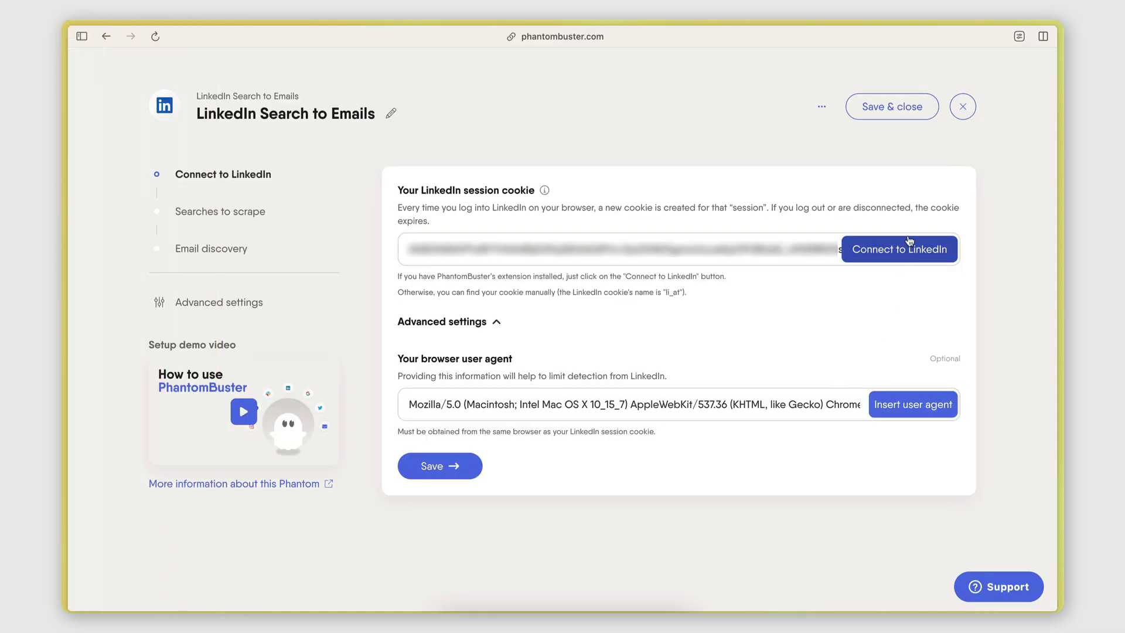
{"action": "left_click", "coordinate": [444, 260]}
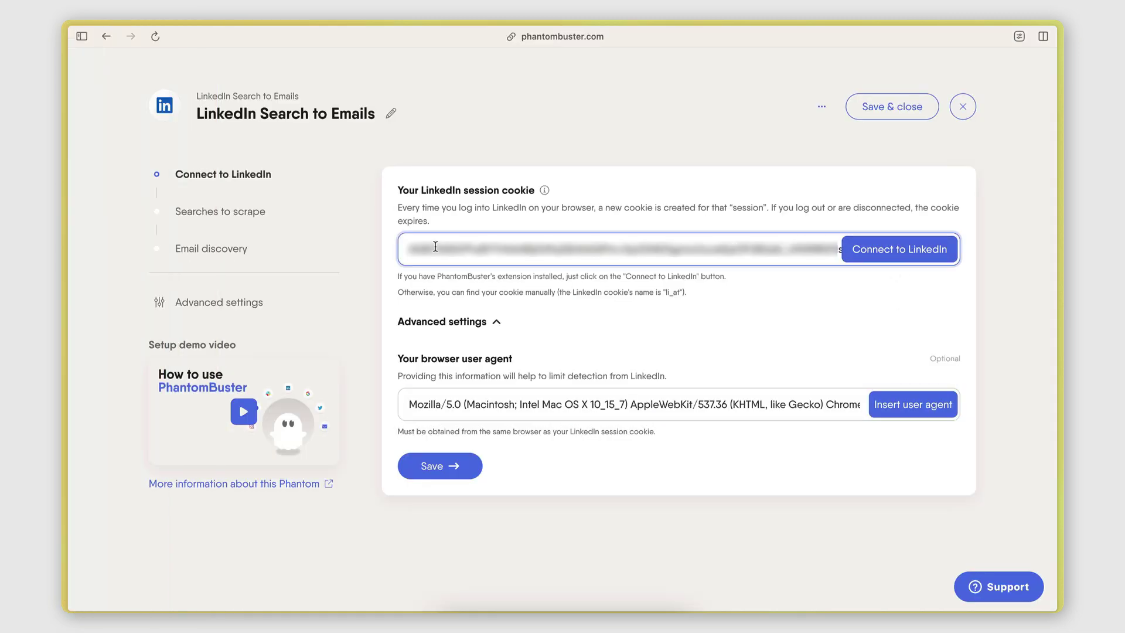
{"action": "left_click", "coordinate": [738, 291]}
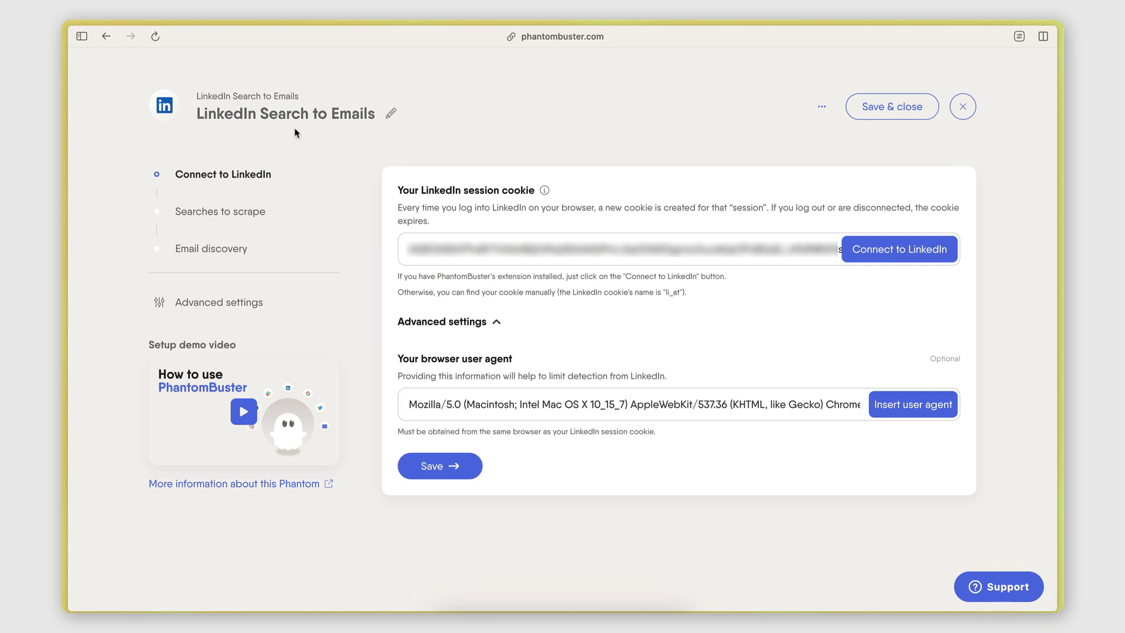
Copy the URL of the LinkedIn people search for growth marketer in California, and save the flow's Searches to scrape settings
{"action": "left_click", "coordinate": [195, 215]}
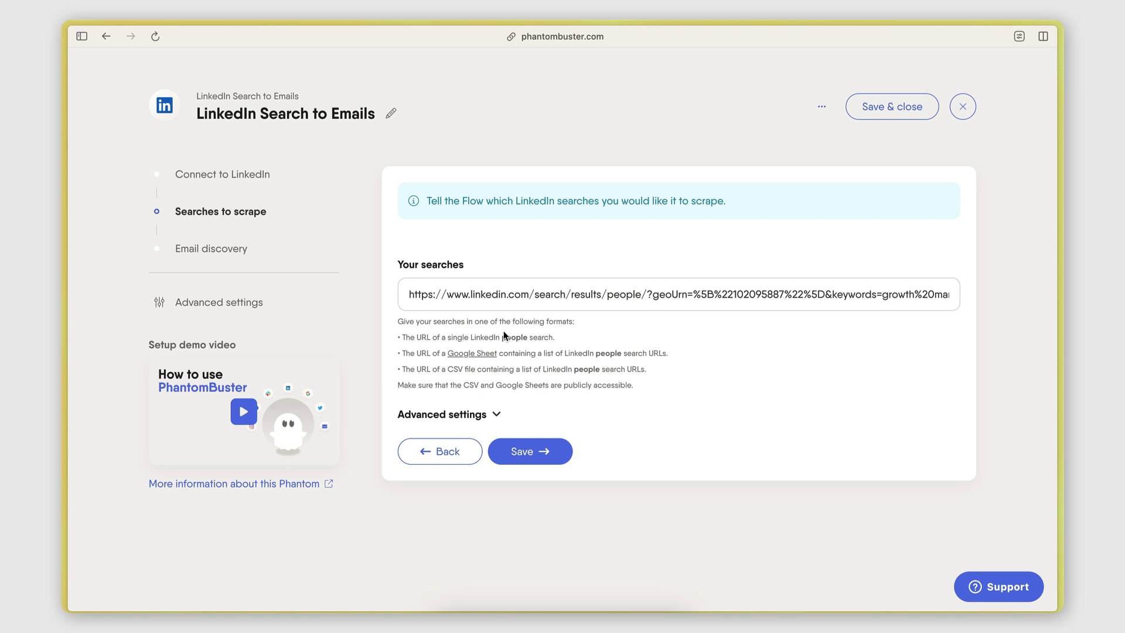
{"action": "mouse_move", "coordinate": [62, 181]}
{"action": "scroll", "coordinate": [111, 271], "scroll_direction": "left", "scroll_amount": 3}
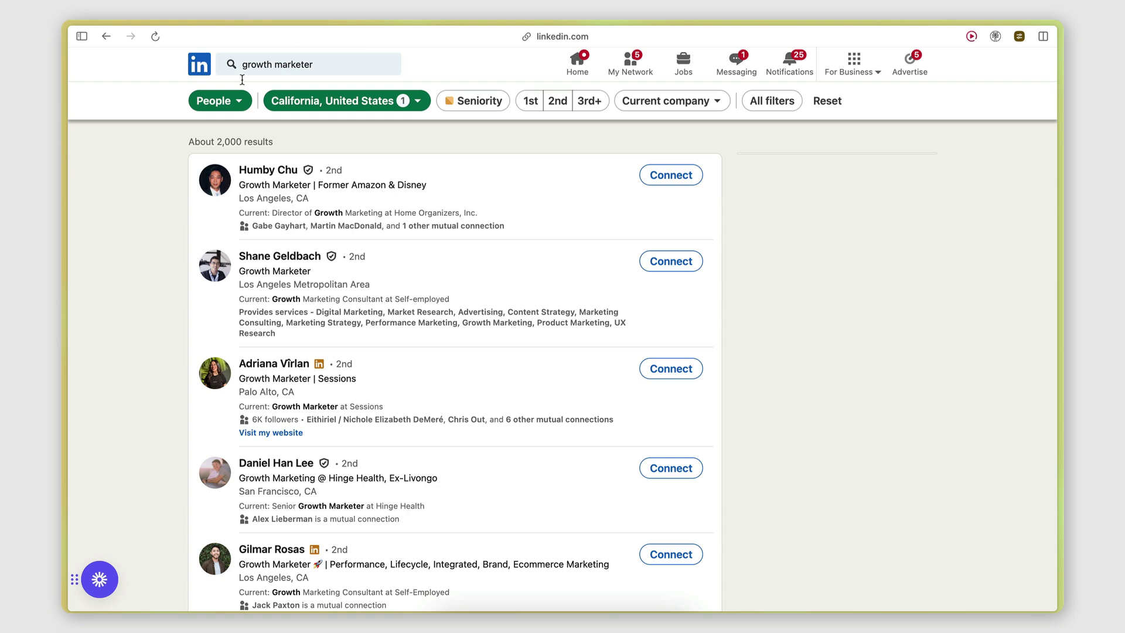
{"action": "left_click", "coordinate": [527, 37]}
{"action": "mouse_move", "coordinate": [59, 299]}
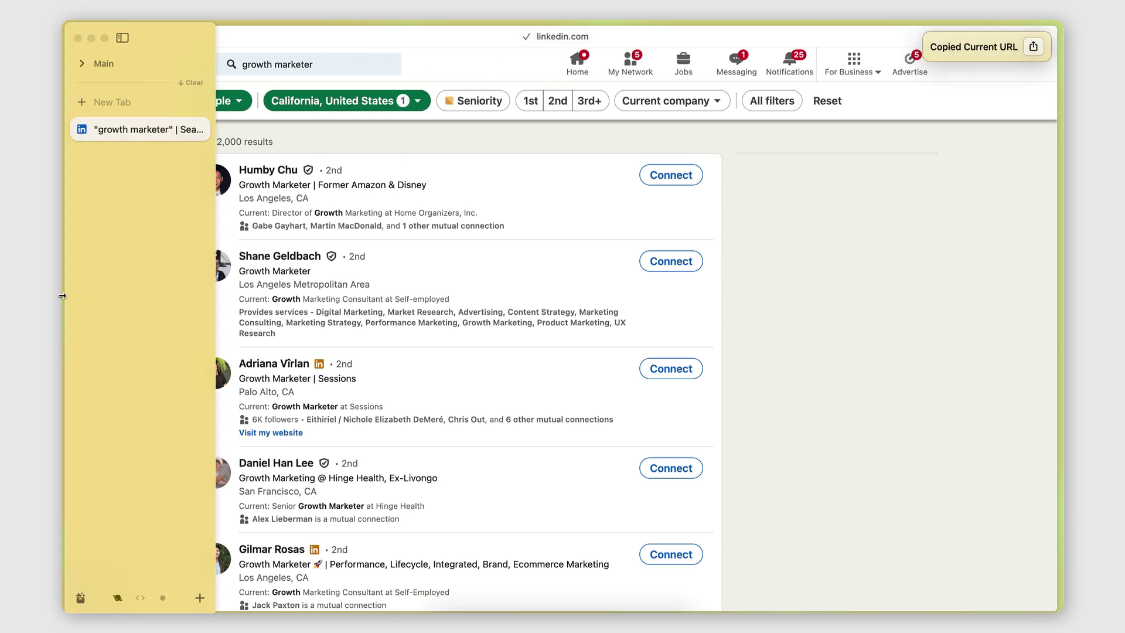
{"action": "scroll", "coordinate": [108, 218], "scroll_direction": "right", "scroll_amount": 3}
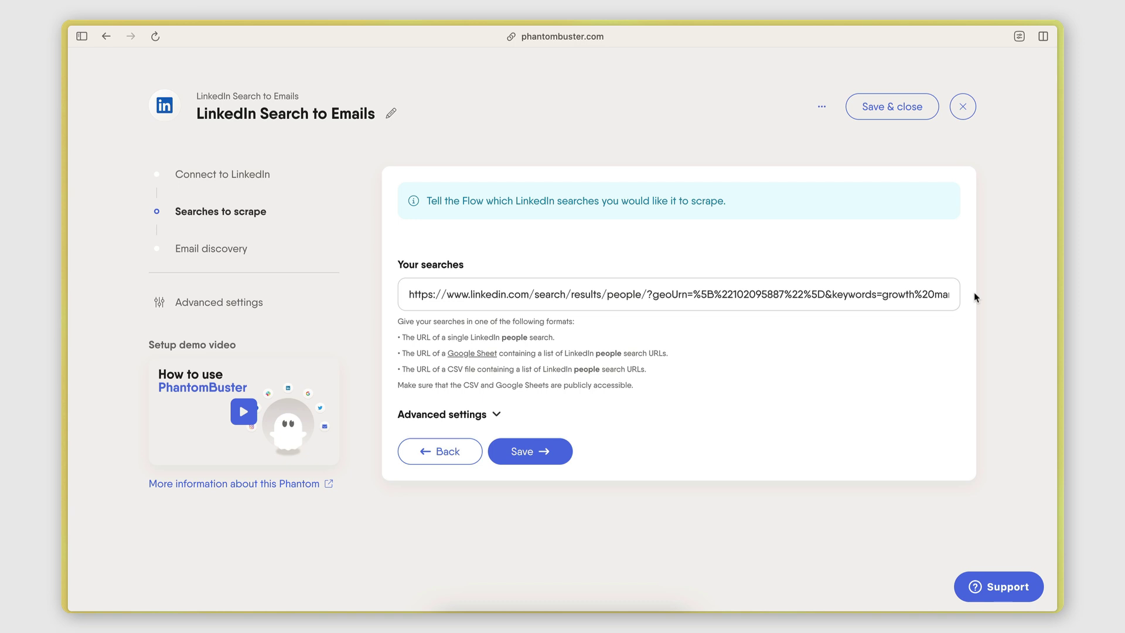
{"action": "left_click", "coordinate": [527, 454]}
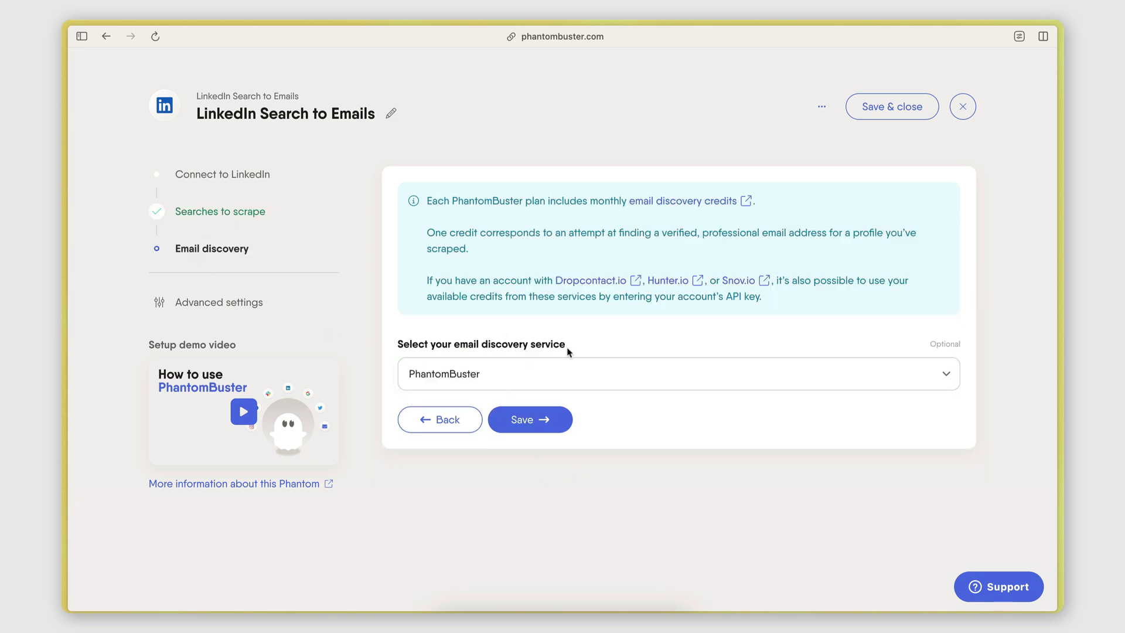
Look through the email discovery service options for the flow, and close the setup without saving
{"action": "left_click", "coordinate": [504, 373]}
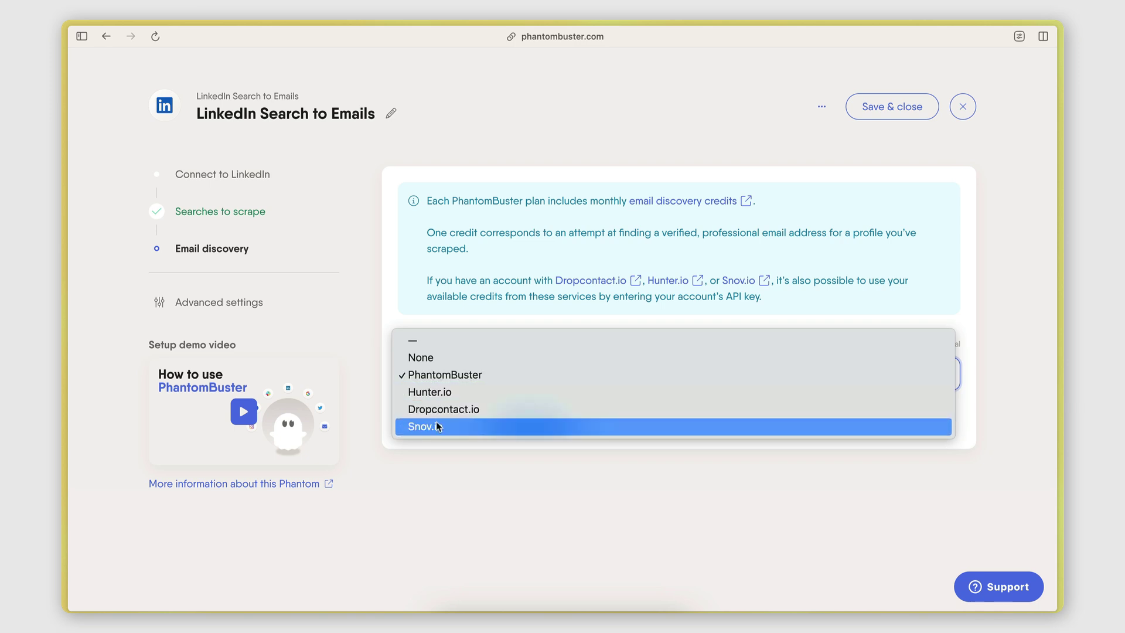
{"action": "left_click", "coordinate": [445, 463]}
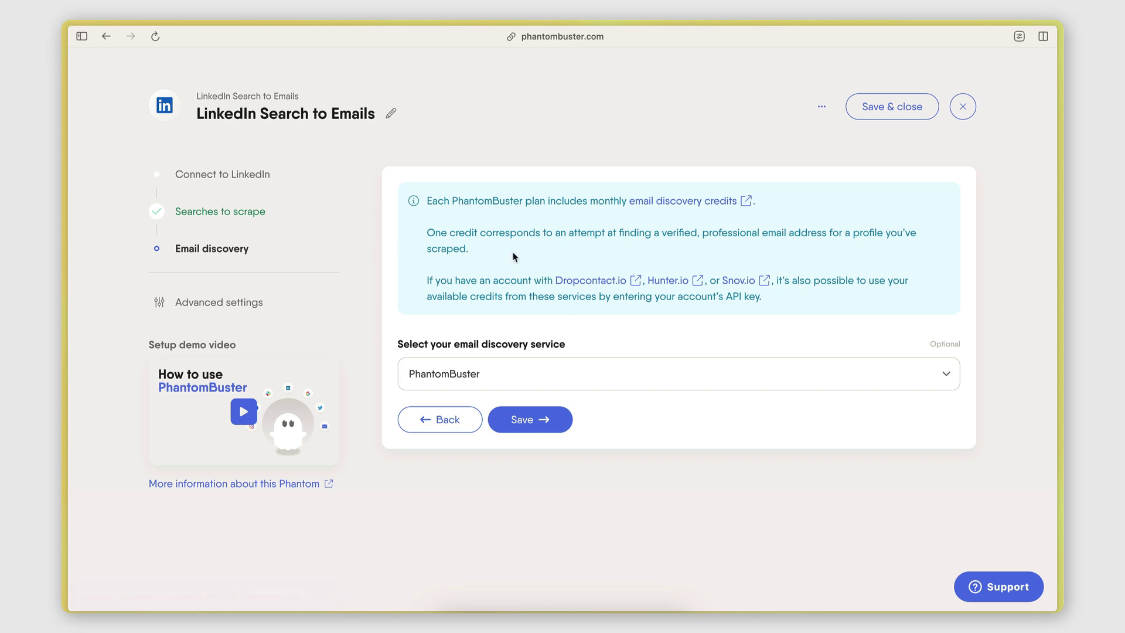
{"action": "left_click", "coordinate": [963, 106]}
Examine the LinkedIn Search to Emails flow's status and its results table from the Profile Url column through Location
{"action": "scroll", "coordinate": [538, 306], "scroll_direction": "down", "scroll_amount": 3}
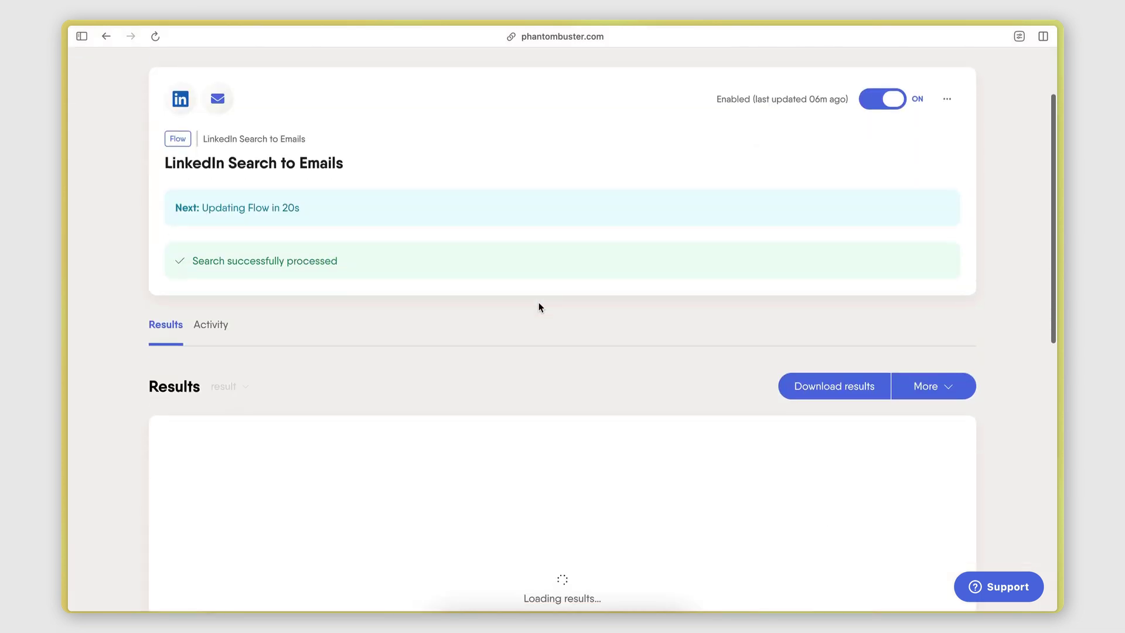
{"action": "scroll", "coordinate": [268, 396], "scroll_direction": "up", "scroll_amount": 2}
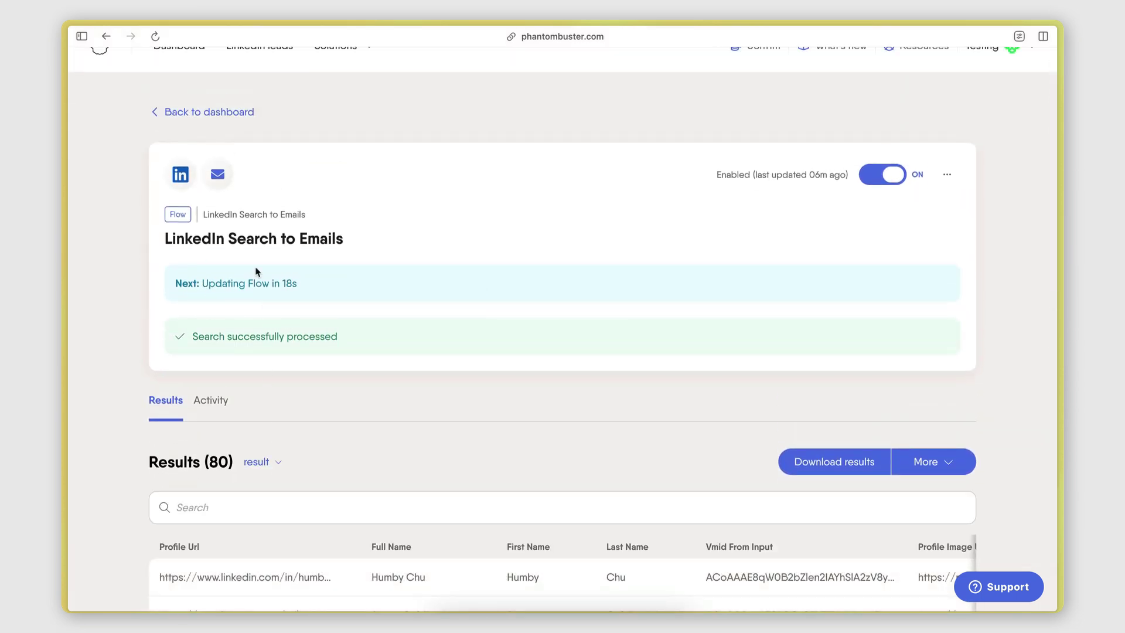
{"action": "scroll", "coordinate": [280, 345], "scroll_direction": "down", "scroll_amount": 1}
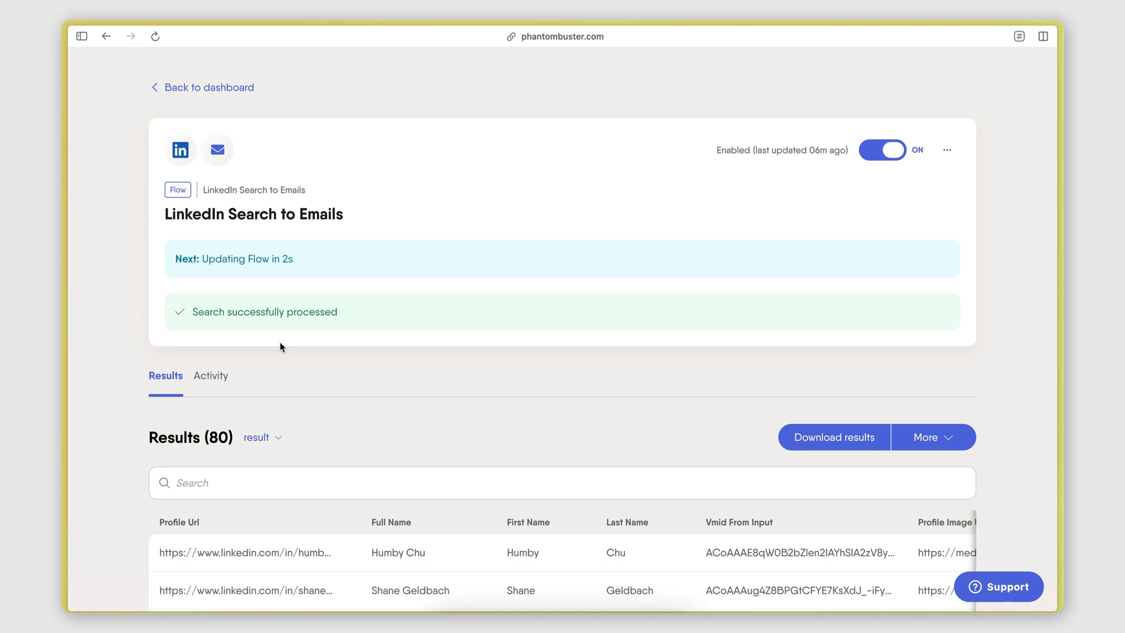
{"action": "scroll", "coordinate": [279, 343], "scroll_direction": "down", "scroll_amount": 7}
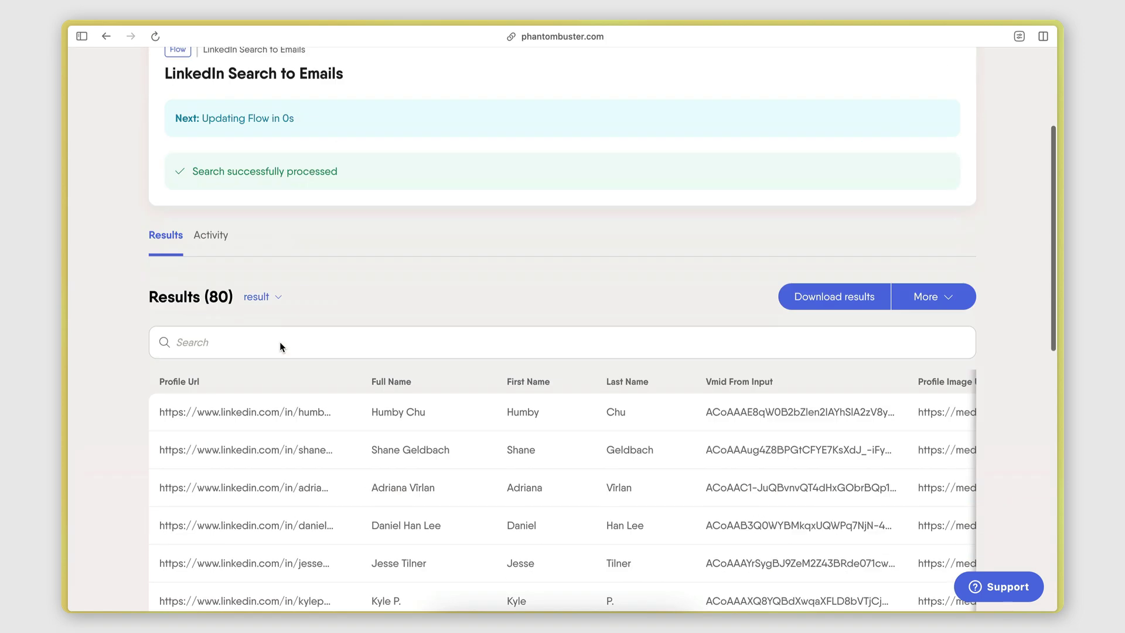
{"action": "scroll", "coordinate": [279, 342], "scroll_direction": "up", "scroll_amount": 2}
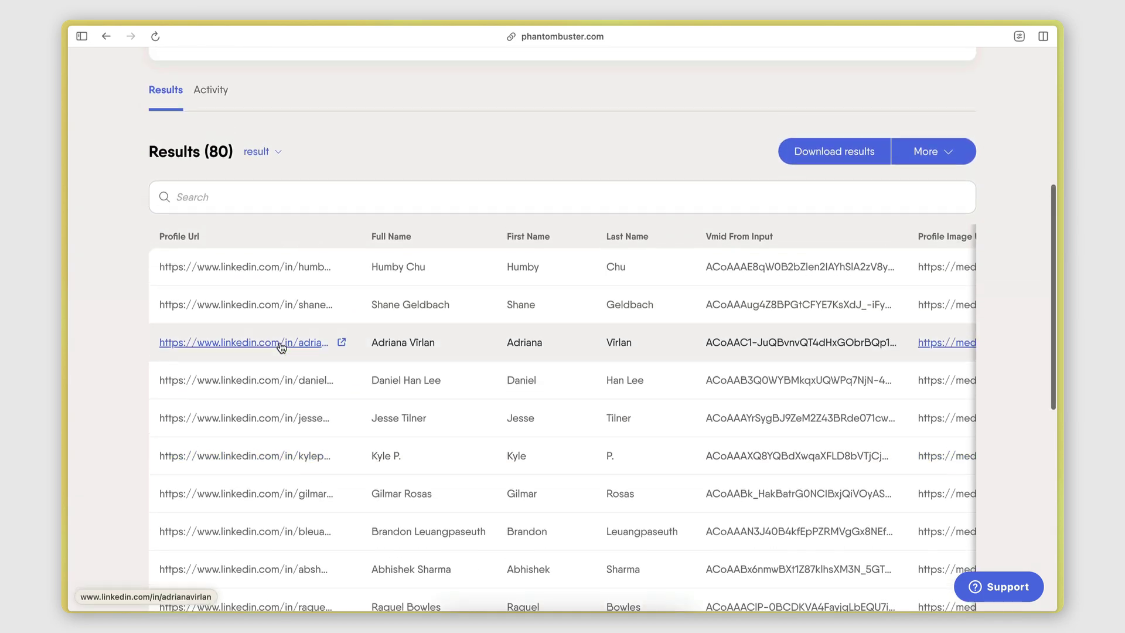
{"action": "scroll", "coordinate": [284, 352], "scroll_direction": "up", "scroll_amount": 4}
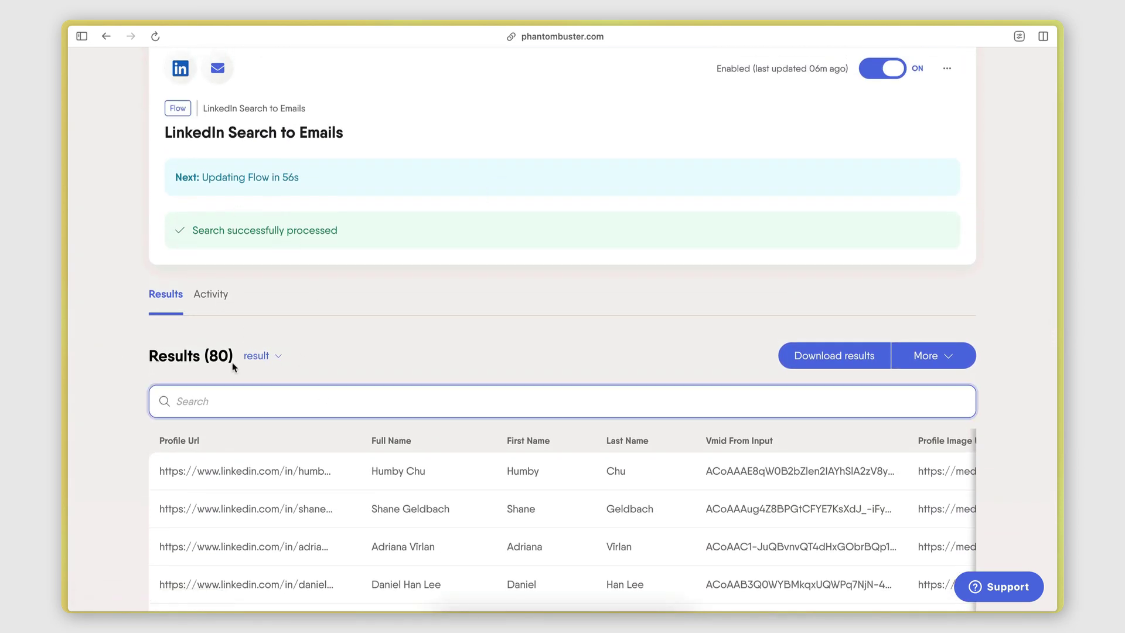
{"action": "scroll", "coordinate": [328, 246], "scroll_direction": "down", "scroll_amount": 3}
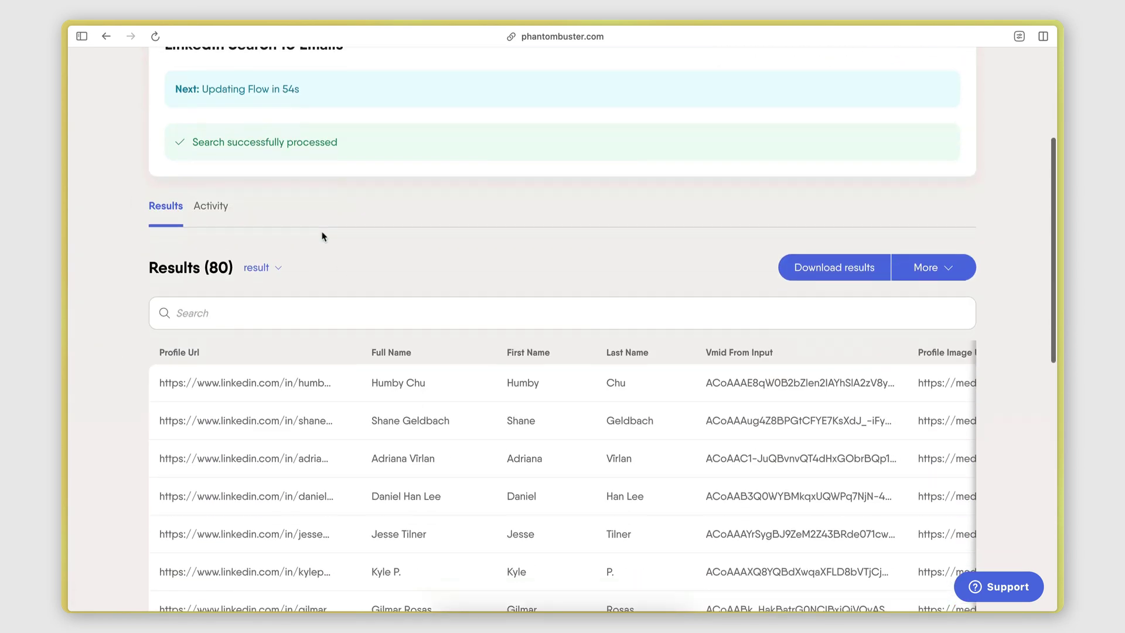
{"action": "scroll", "coordinate": [304, 332], "scroll_direction": "down", "scroll_amount": 3}
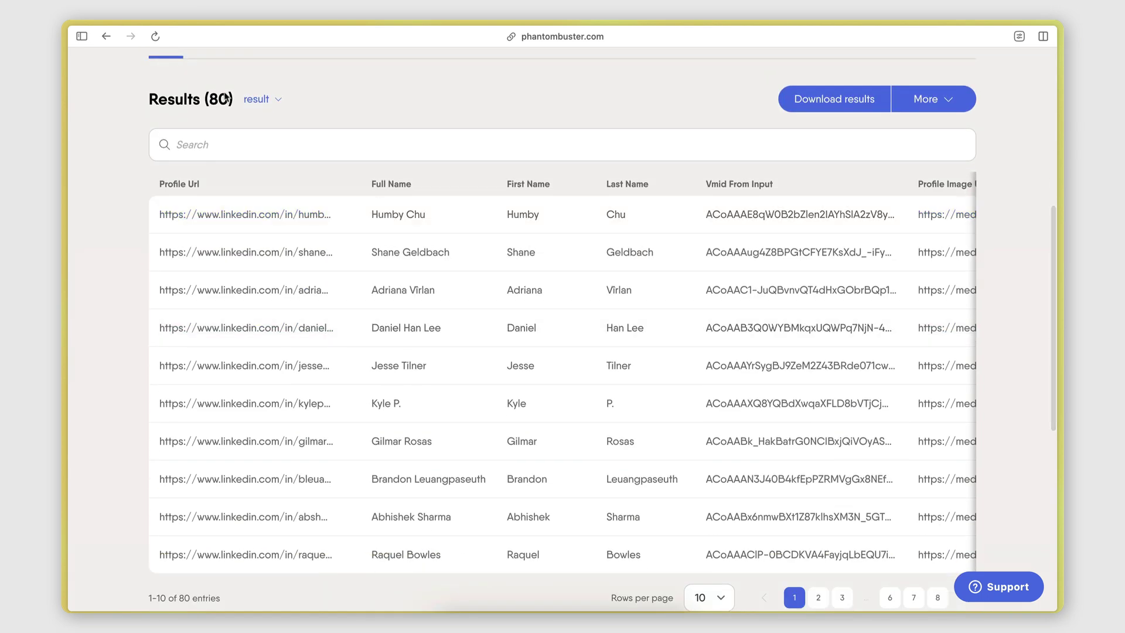
{"action": "scroll", "coordinate": [406, 366], "scroll_direction": "right", "scroll_amount": 5}
{"action": "scroll", "coordinate": [406, 366], "scroll_direction": "right", "scroll_amount": 10}
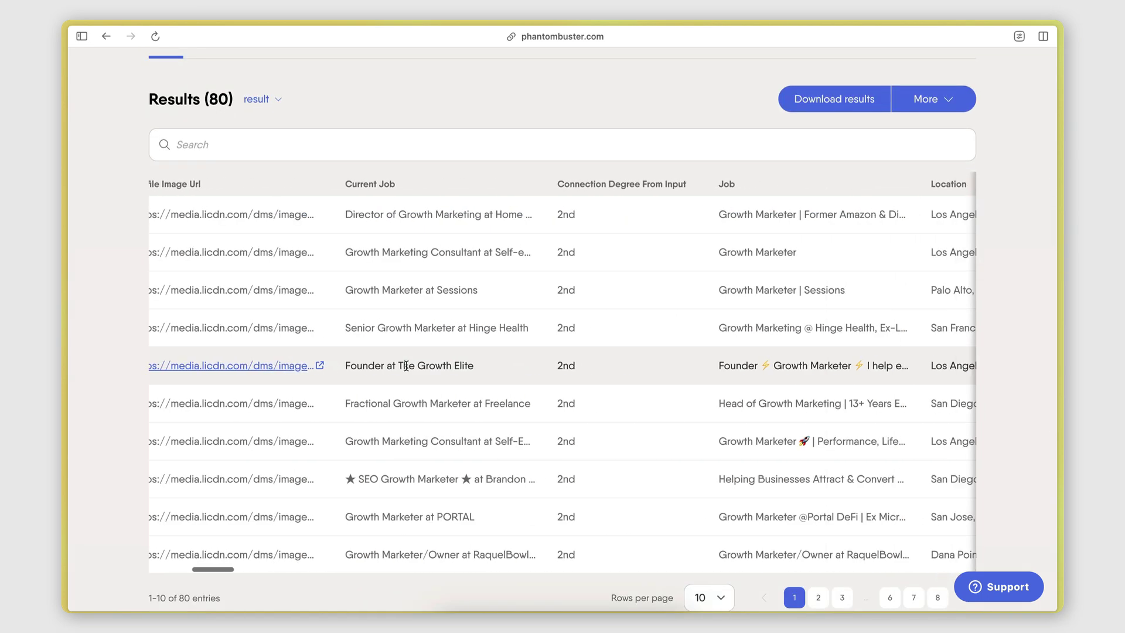
Examine the remaining columns of the flow's results table, from the profile URLs through jobs, schools and skills to Professional Email
{"action": "scroll", "coordinate": [408, 370], "scroll_direction": "right", "scroll_amount": 10}
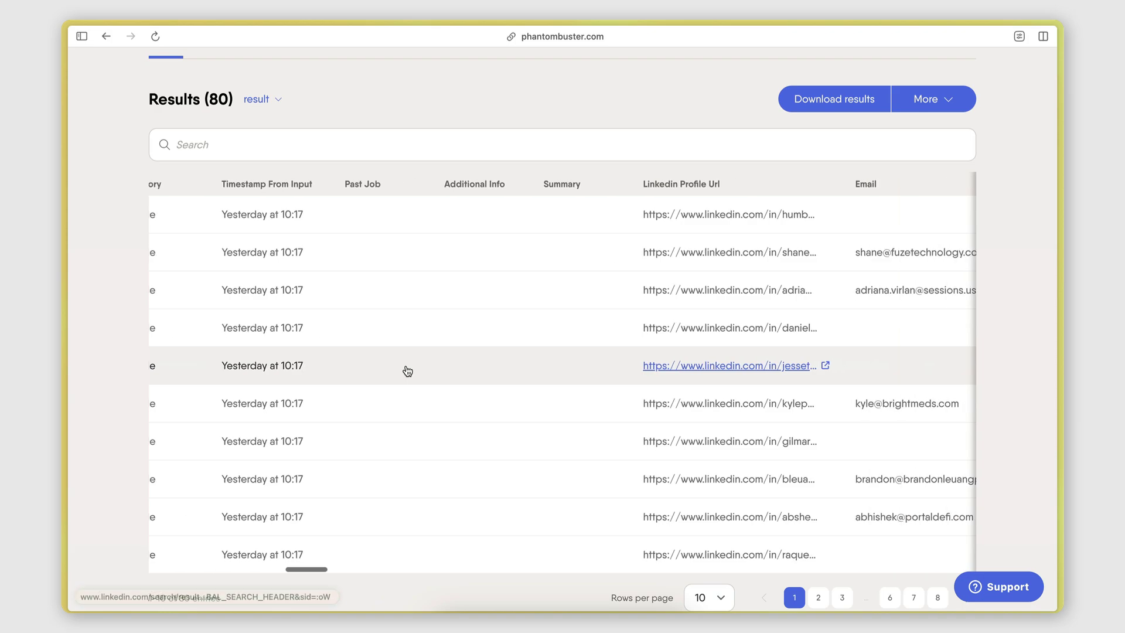
{"action": "scroll", "coordinate": [407, 366], "scroll_direction": "right", "scroll_amount": 10}
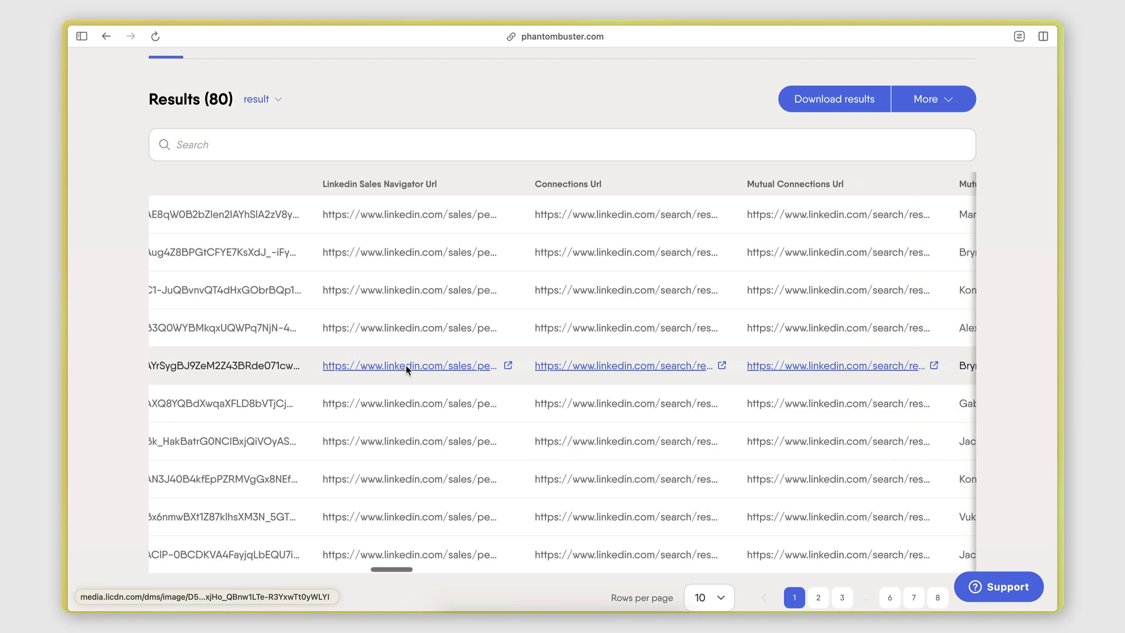
{"action": "scroll", "coordinate": [406, 366], "scroll_direction": "right", "scroll_amount": 10}
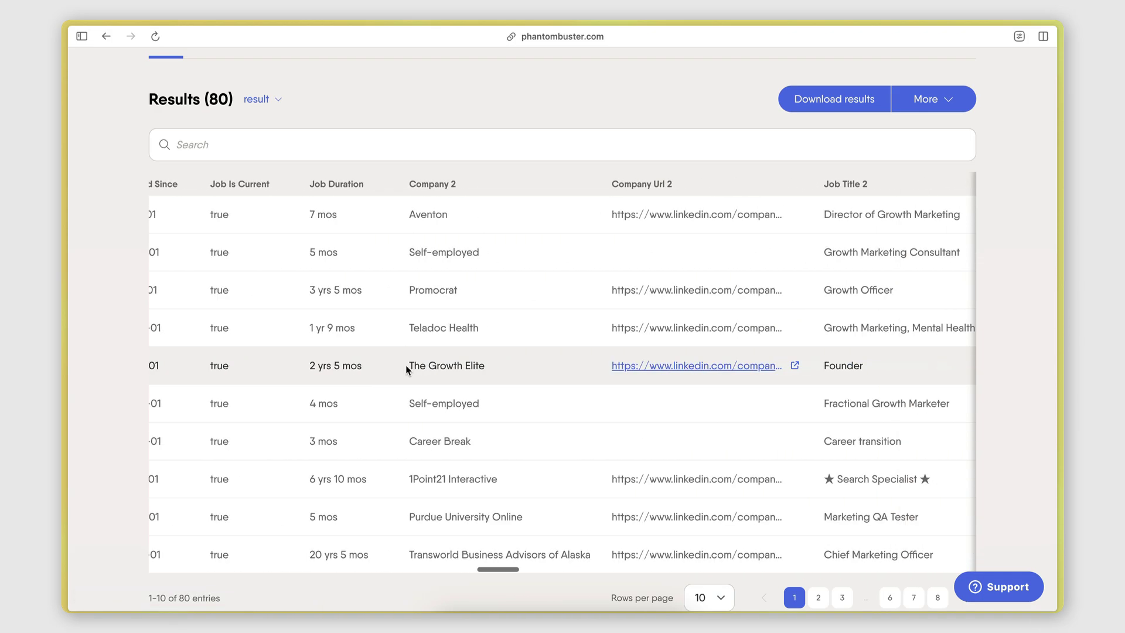
{"action": "scroll", "coordinate": [407, 367], "scroll_direction": "right", "scroll_amount": 10}
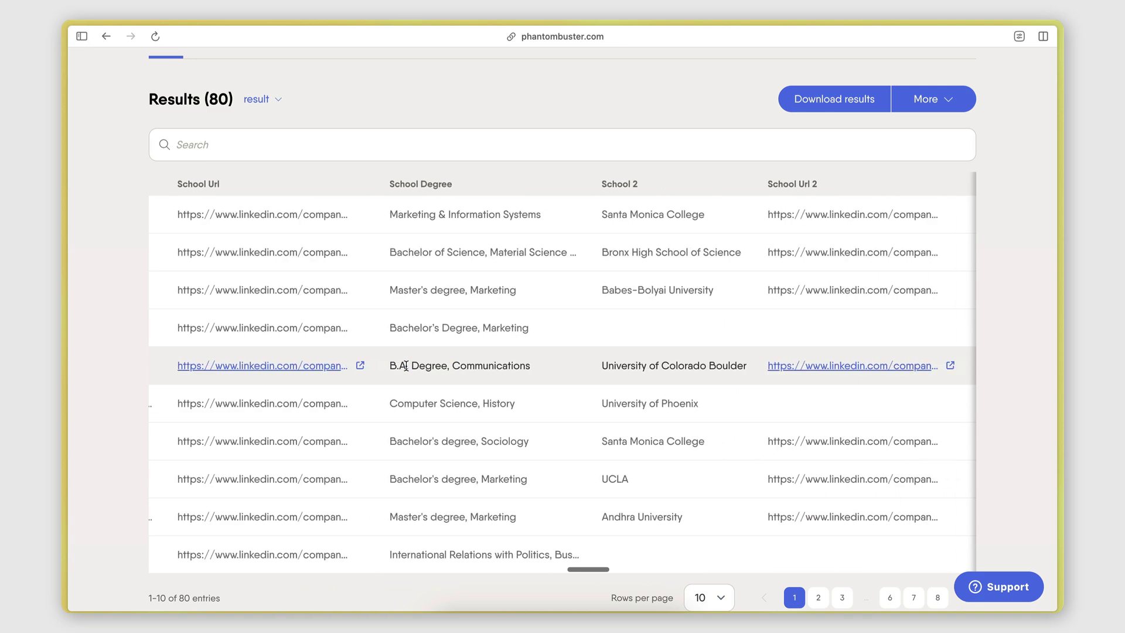
{"action": "scroll", "coordinate": [406, 365], "scroll_direction": "right", "scroll_amount": 10}
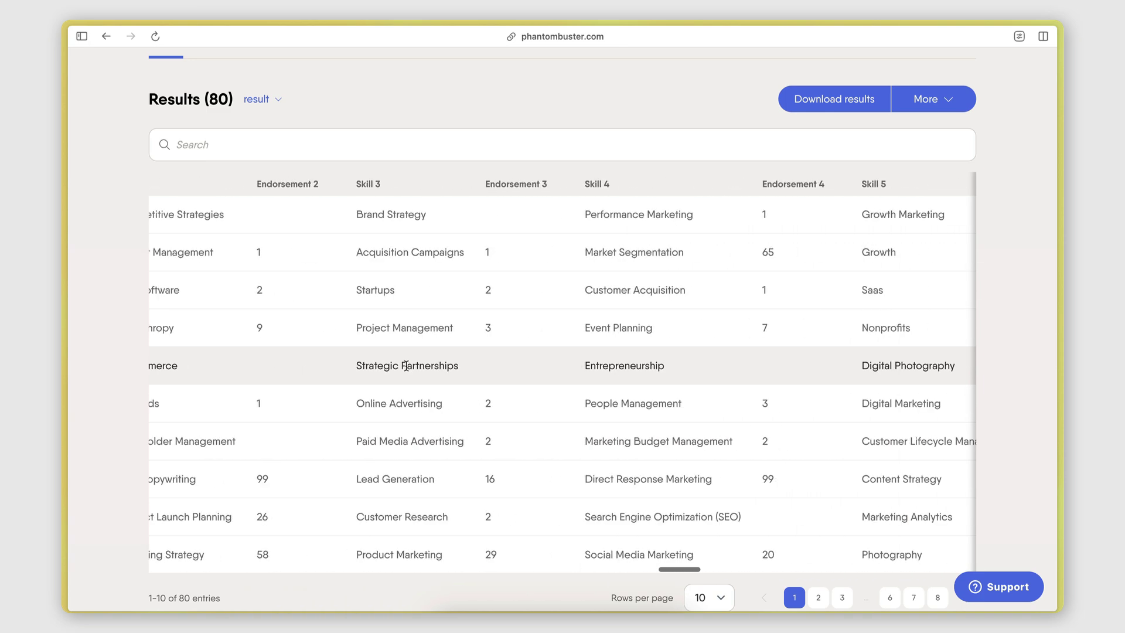
{"action": "scroll", "coordinate": [405, 365], "scroll_direction": "right", "scroll_amount": 8}
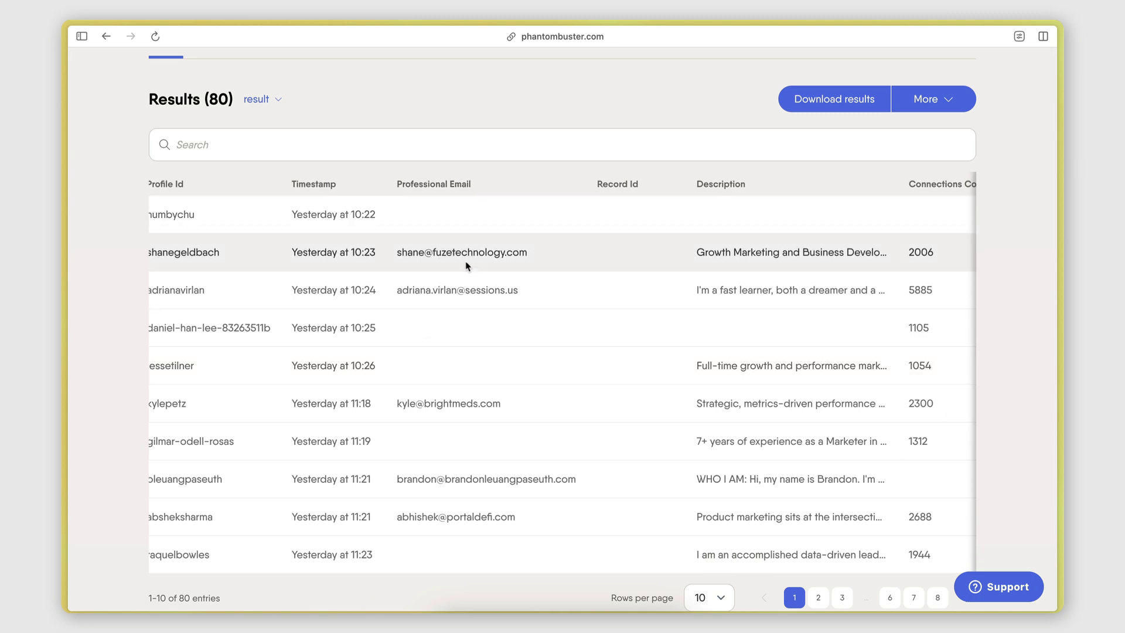
{"action": "scroll", "coordinate": [467, 371], "scroll_direction": "down", "scroll_amount": 2}
{"action": "scroll", "coordinate": [467, 372], "scroll_direction": "left", "scroll_amount": 1}
{"action": "scroll", "coordinate": [680, 350], "scroll_direction": "up", "scroll_amount": 3}
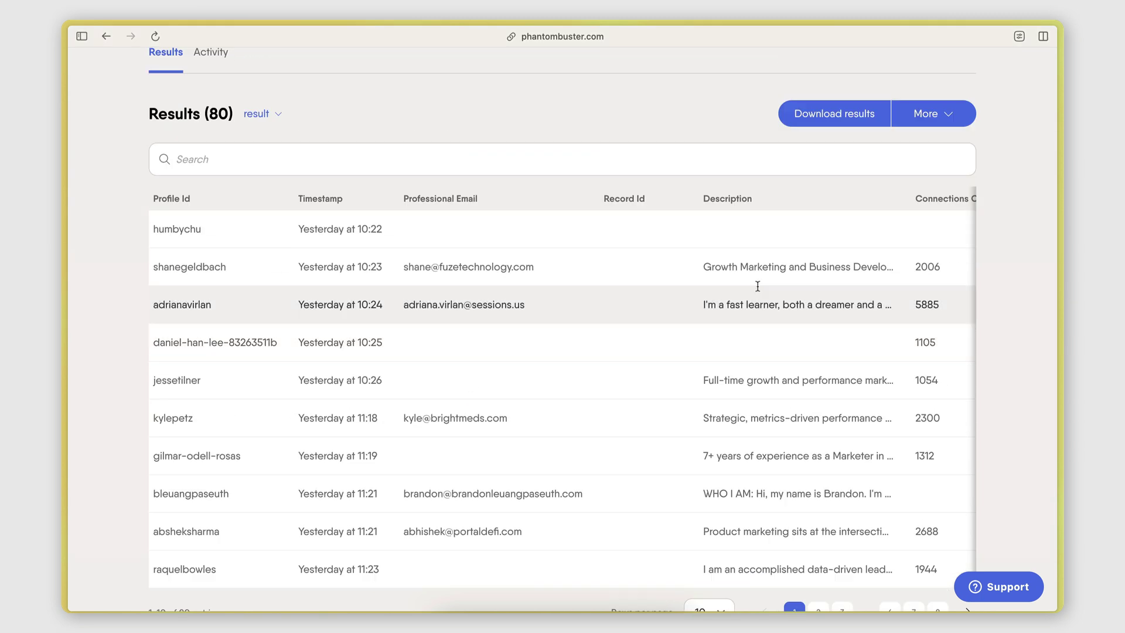
{"action": "left_click", "coordinate": [545, 175]}
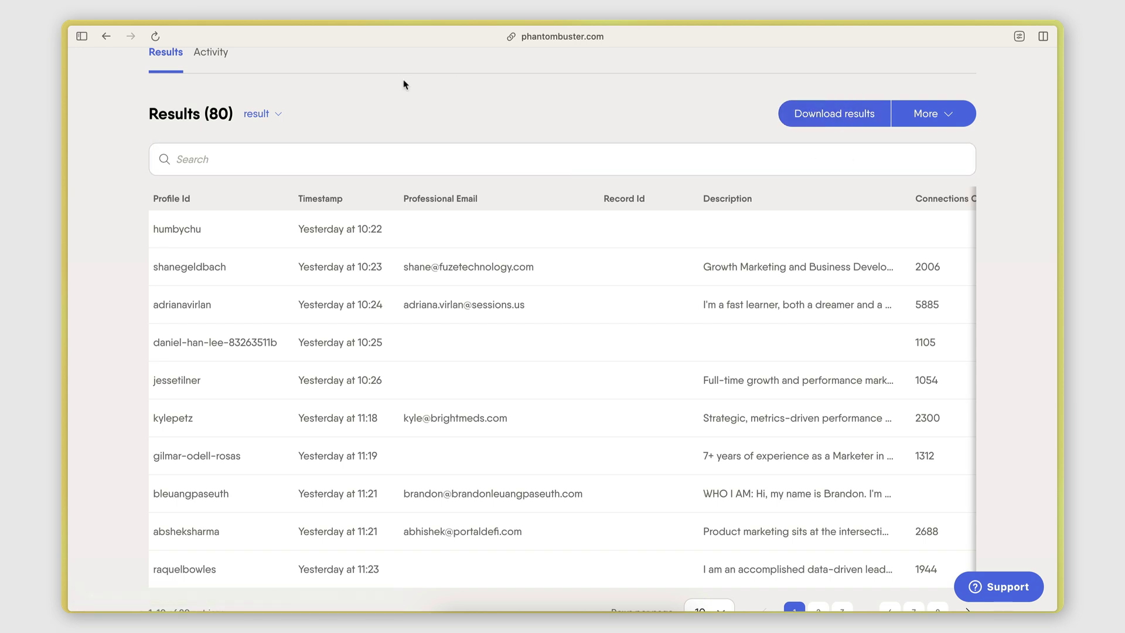
Switch to the LinkedIn Leads spreadsheet, look at where a file can be imported, and review the professionalEmail column
{"action": "mouse_move", "coordinate": [62, 120]}
{"action": "left_click", "coordinate": [146, 185]}
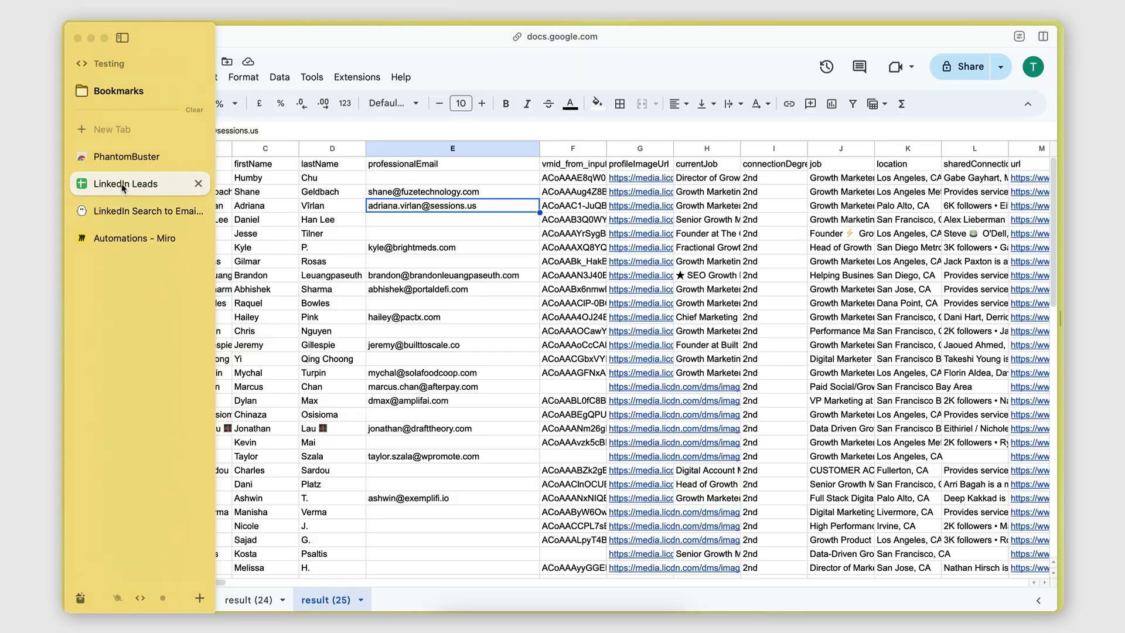
{"action": "left_click", "coordinate": [114, 82]}
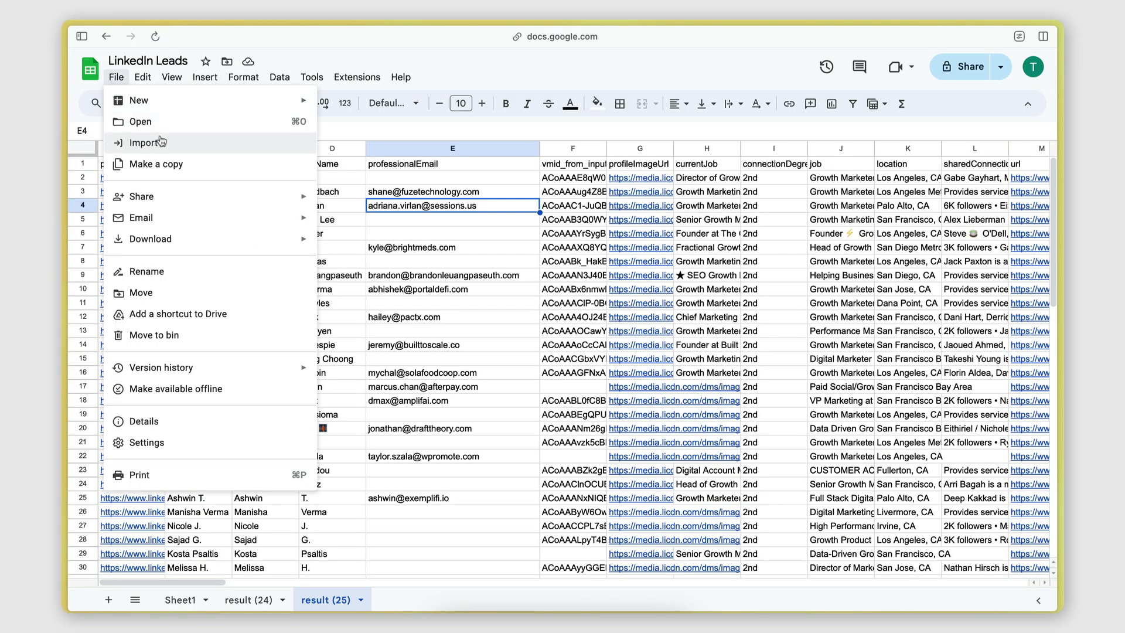
{"action": "left_click", "coordinate": [382, 261]}
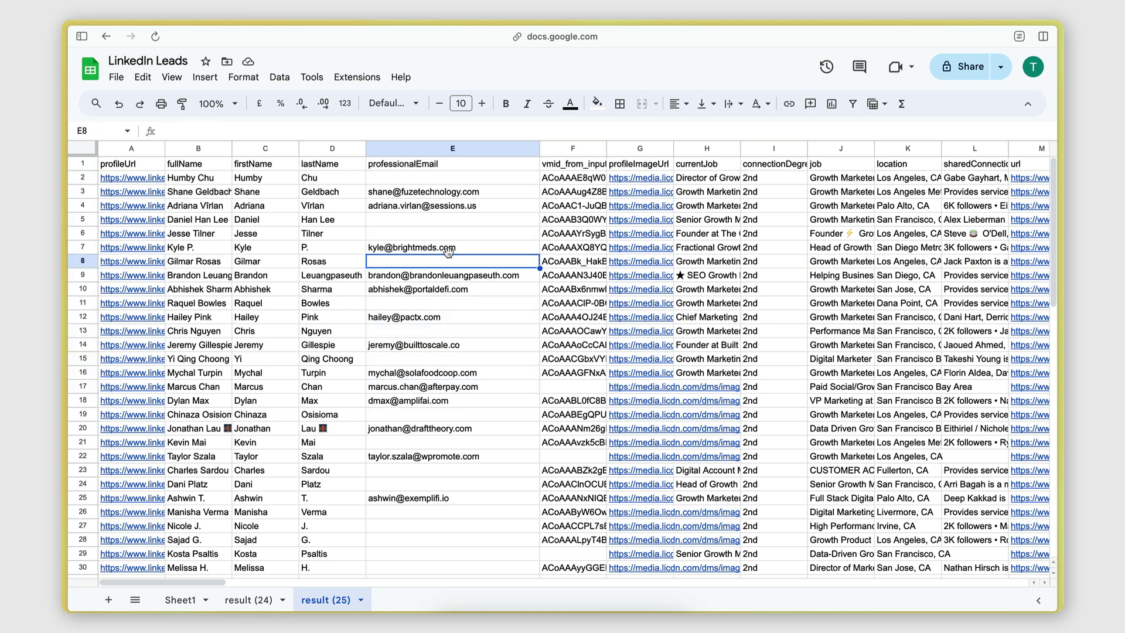
{"action": "left_click_drag", "start_coordinate": [431, 192], "coordinate": [431, 526]}
{"action": "left_click", "coordinate": [456, 402]}
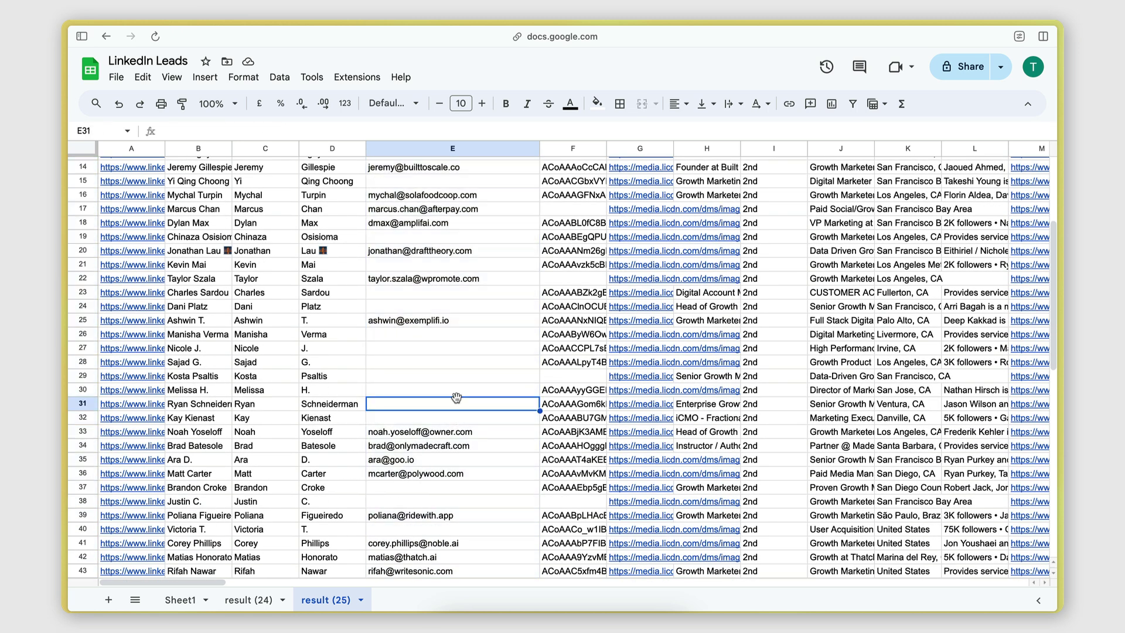
Find "nominat" in the result (25) sheet and widen the qualificationFromDropContact column to fit its contents
{"action": "key", "text": "ctrl+f"}
{"action": "type", "text": "nominat"}
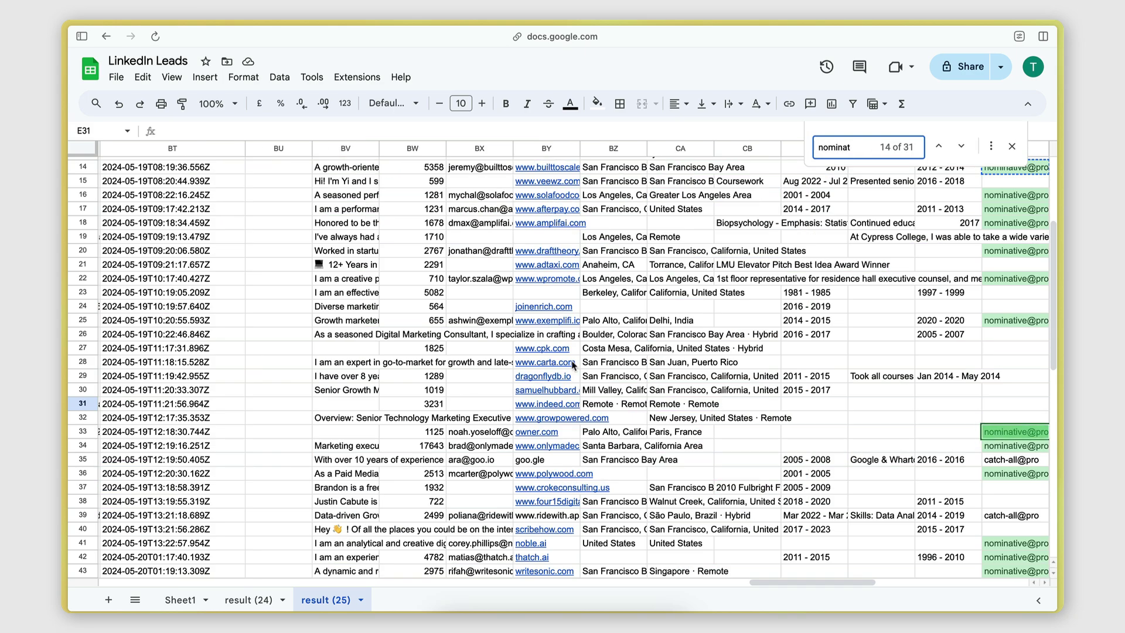
{"action": "scroll", "coordinate": [658, 168], "scroll_direction": "right", "scroll_amount": 5}
{"action": "scroll", "coordinate": [659, 168], "scroll_direction": "up", "scroll_amount": 5}
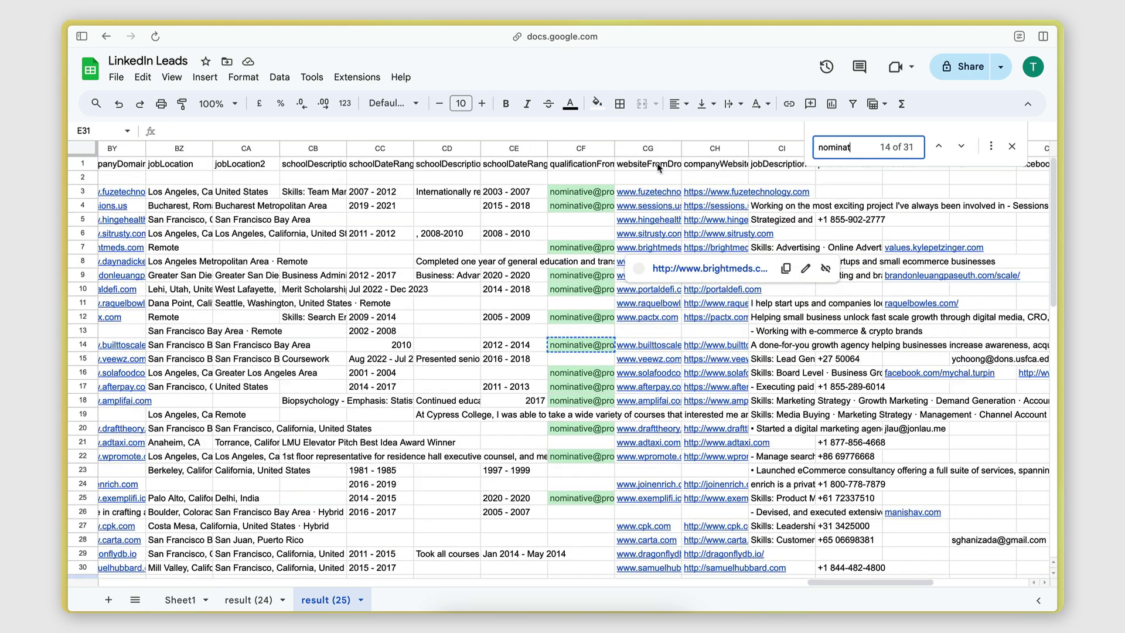
{"action": "double_click", "coordinate": [614, 149]}
Examine the email qualification values in the qualificationFromDropContact column across the lead rows
{"action": "scroll", "coordinate": [602, 178], "scroll_direction": "down", "scroll_amount": 2}
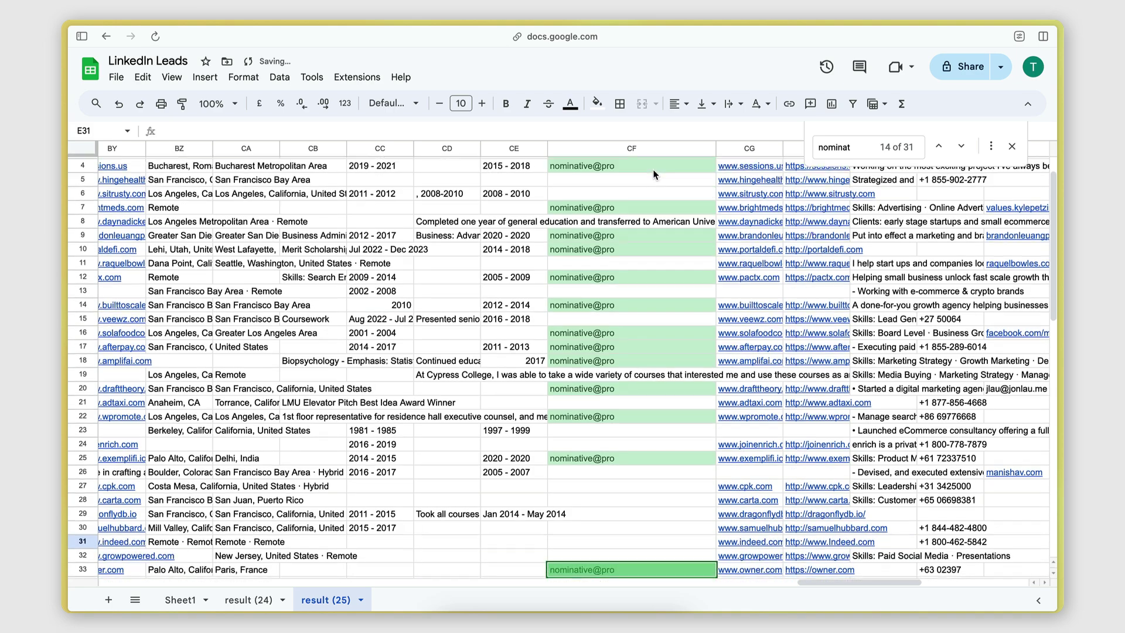
{"action": "scroll", "coordinate": [597, 185], "scroll_direction": "up", "scroll_amount": 2}
{"action": "left_click_drag", "start_coordinate": [591, 197], "coordinate": [591, 546]}
{"action": "scroll", "coordinate": [589, 543], "scroll_direction": "down", "scroll_amount": 20}
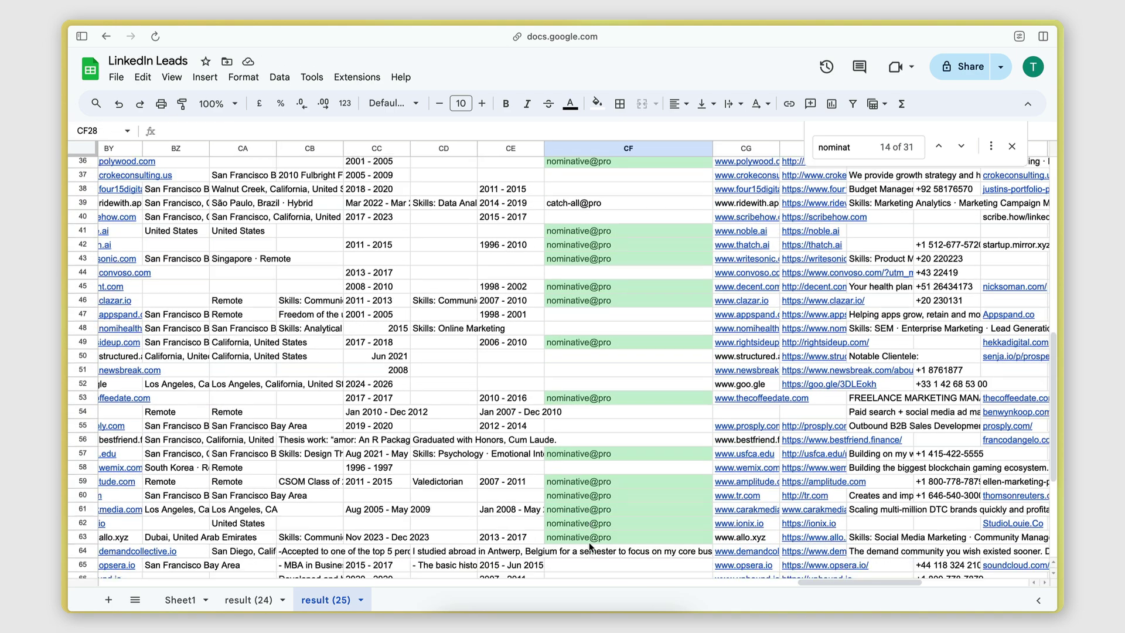
{"action": "scroll", "coordinate": [591, 238], "scroll_direction": "up", "scroll_amount": 10}
{"action": "scroll", "coordinate": [590, 237], "scroll_direction": "up", "scroll_amount": 10}
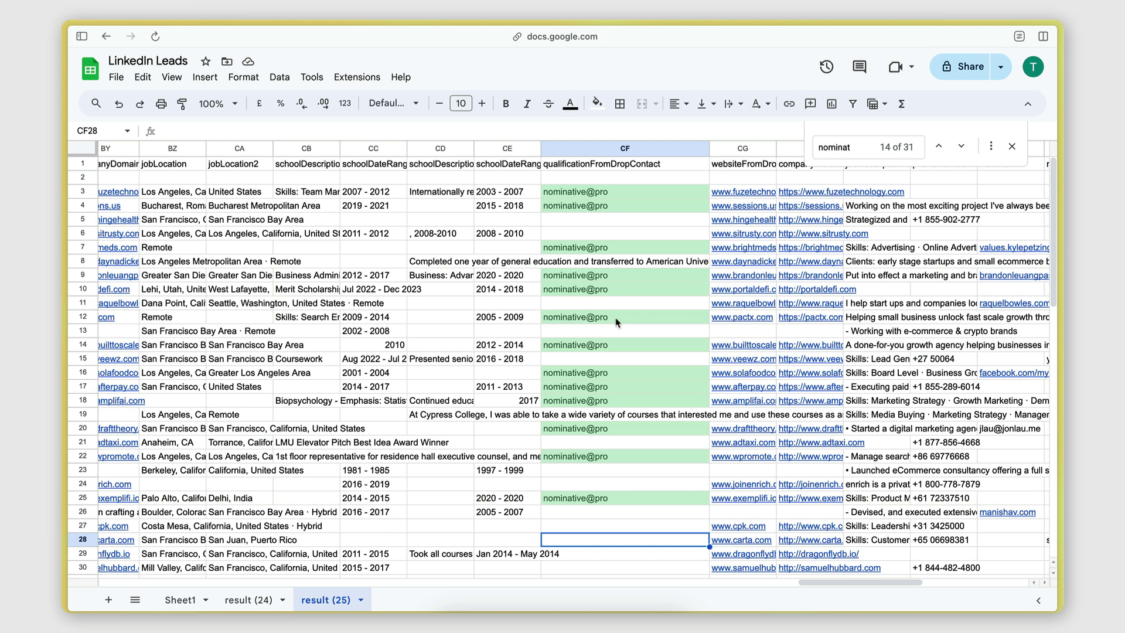
Switch to the Google results for "nominative@pro drop contact" and examine the Email Qualification and Signification columns
{"action": "mouse_move", "coordinate": [64, 252]}
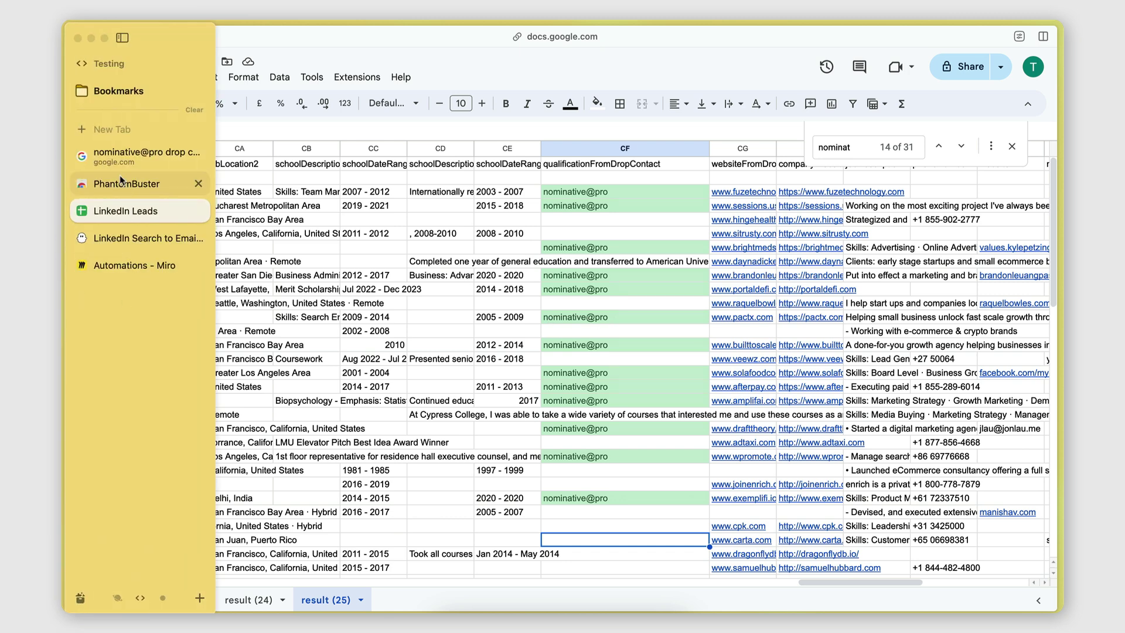
{"action": "left_click", "coordinate": [115, 157]}
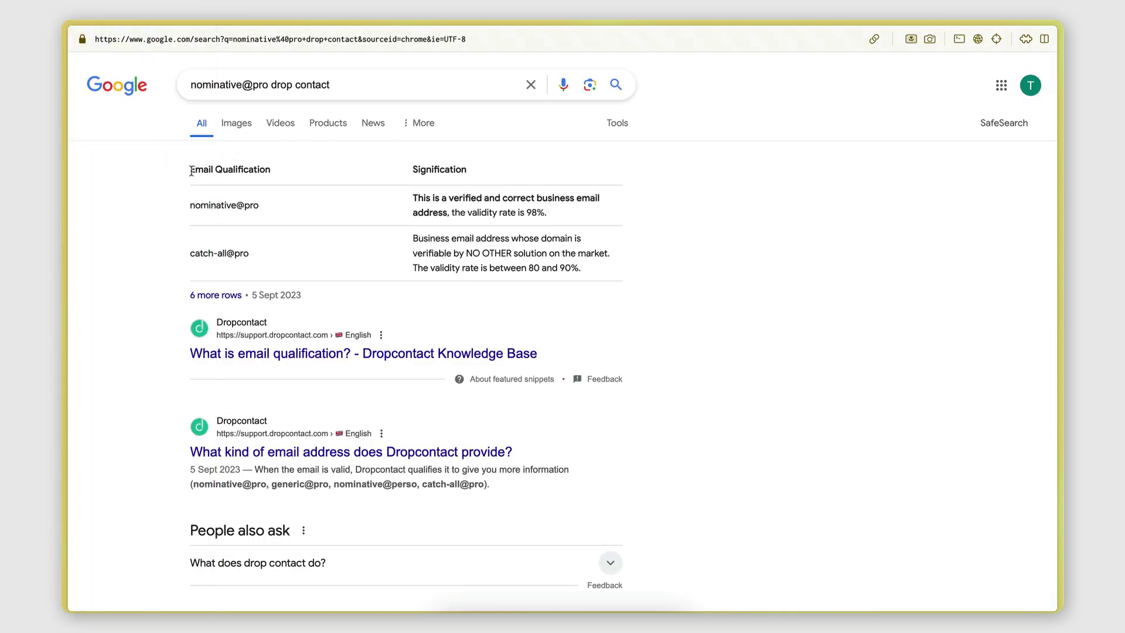
{"action": "left_click_drag", "start_coordinate": [191, 207], "coordinate": [269, 212]}
{"action": "left_click", "coordinate": [213, 206]}
{"action": "left_click_drag", "start_coordinate": [413, 171], "coordinate": [494, 171]}
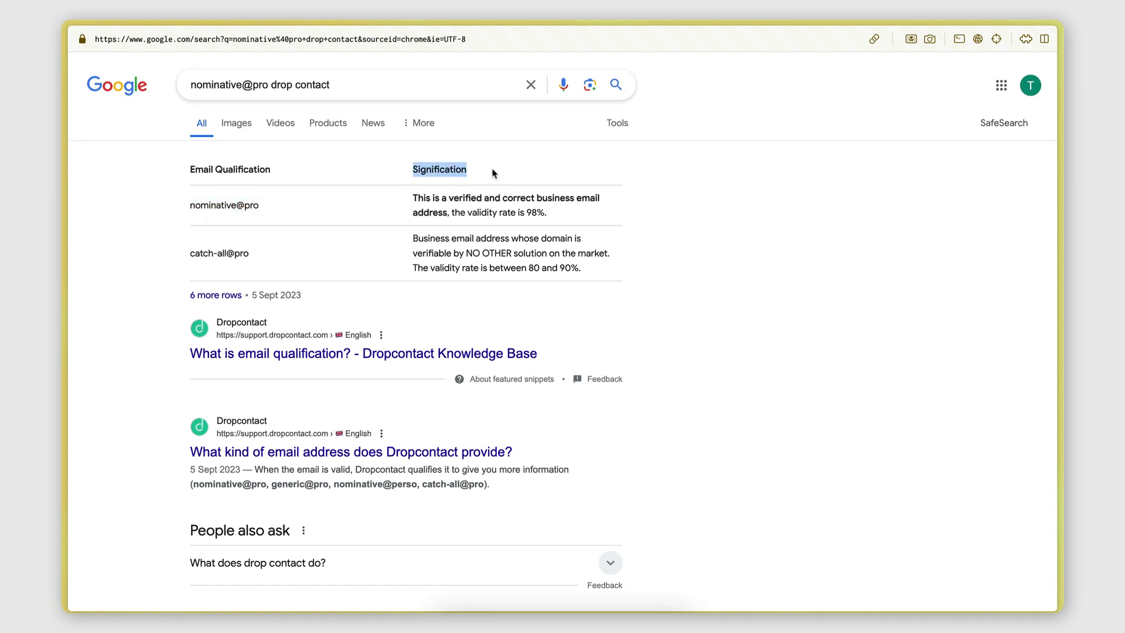
{"action": "left_click", "coordinate": [493, 170]}
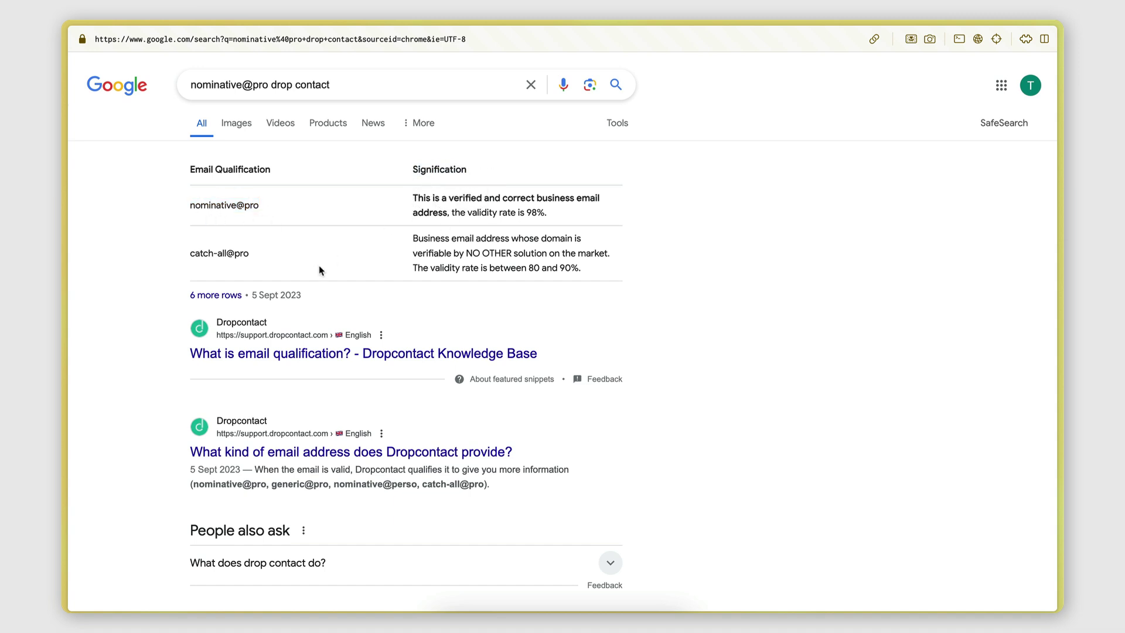
Read the validity descriptions for the nominative@pro and catch-all@pro email qualifications
{"action": "left_click_drag", "start_coordinate": [418, 199], "coordinate": [499, 200]}
{"action": "left_click", "coordinate": [499, 200]}
{"action": "left_click_drag", "start_coordinate": [526, 213], "coordinate": [603, 217]}
{"action": "left_click", "coordinate": [605, 218]}
{"action": "left_click_drag", "start_coordinate": [190, 253], "coordinate": [244, 253]}
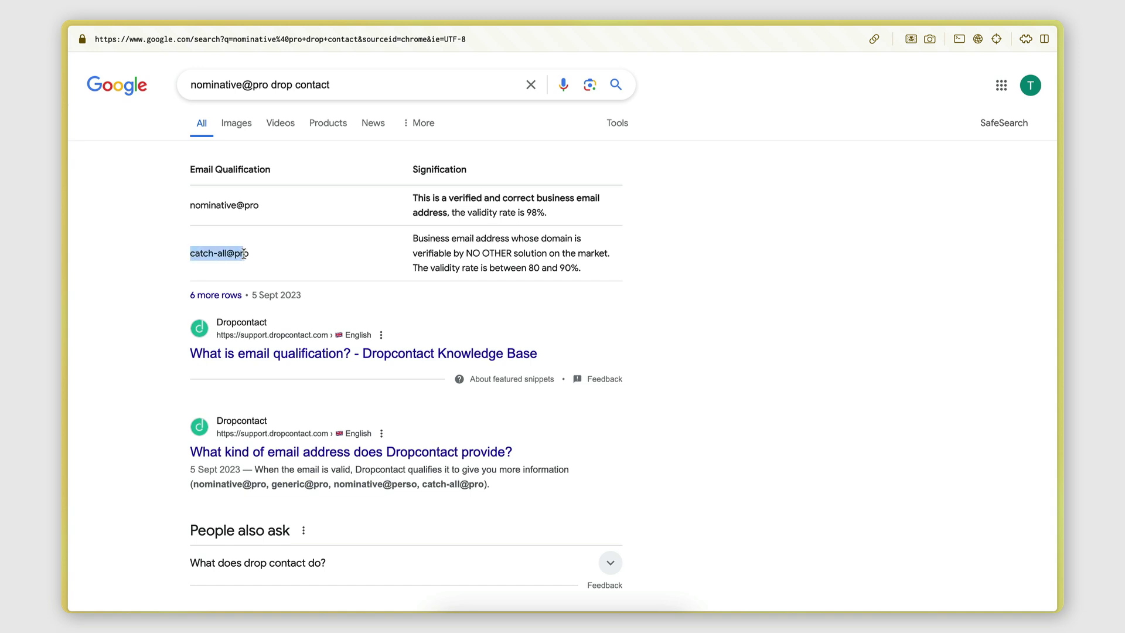
{"action": "left_click", "coordinate": [244, 254]}
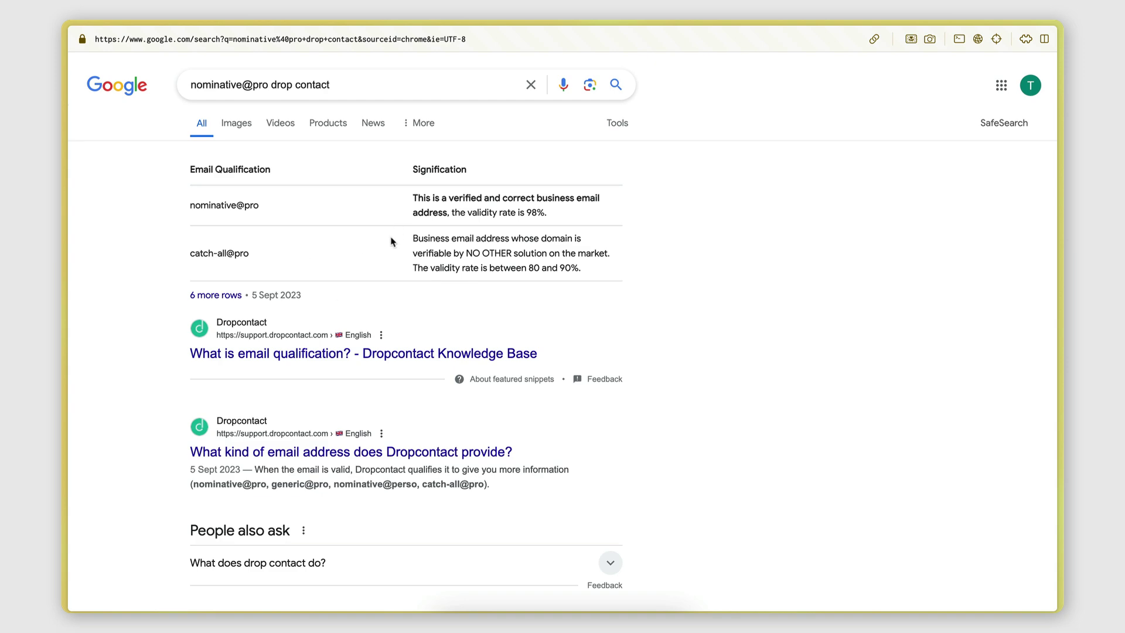
Return to the LinkedIn Leads spreadsheet and review the qualificationFromDropContact column down to the last lead row
{"action": "mouse_move", "coordinate": [62, 247]}
{"action": "left_click", "coordinate": [112, 211]}
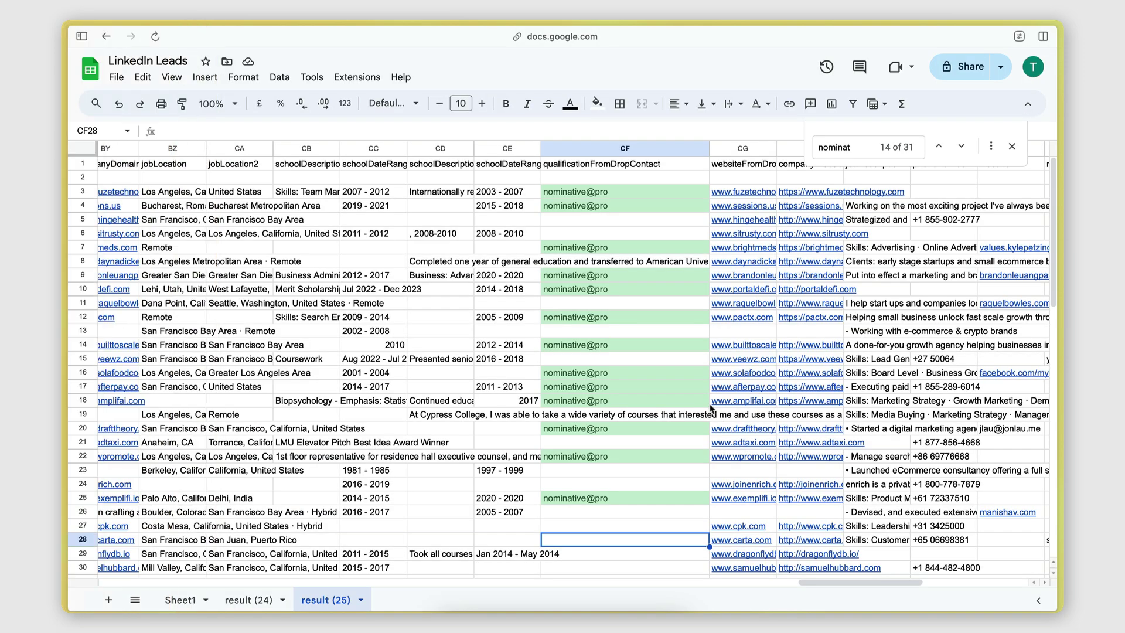
{"action": "scroll", "coordinate": [586, 270], "scroll_direction": "down", "scroll_amount": 10}
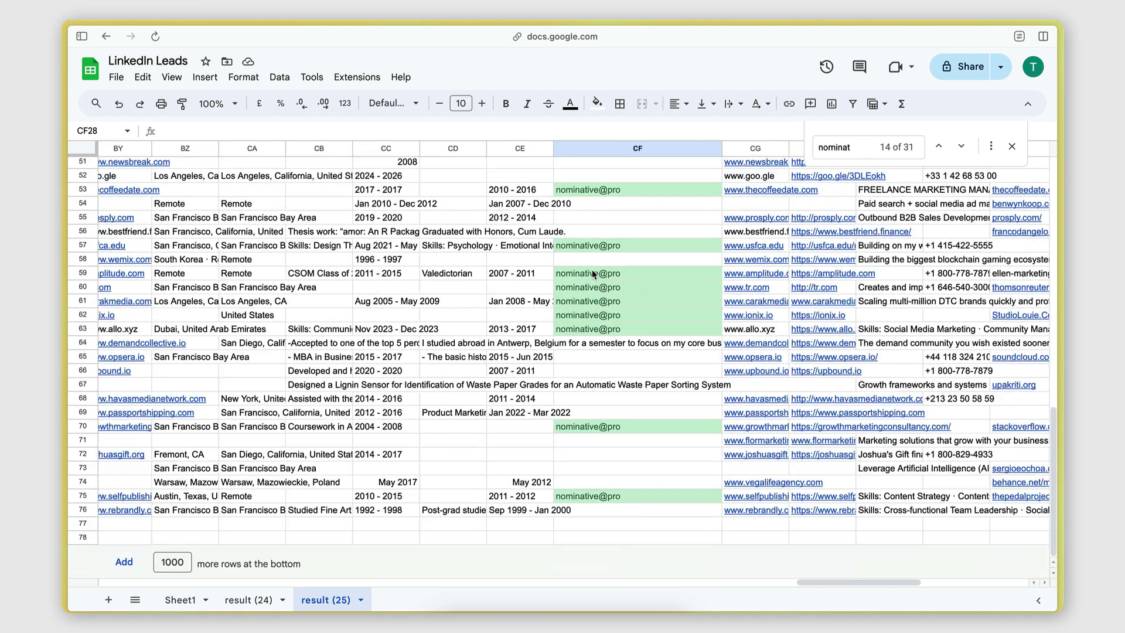
{"action": "scroll", "coordinate": [597, 482], "scroll_direction": "up", "scroll_amount": 10}
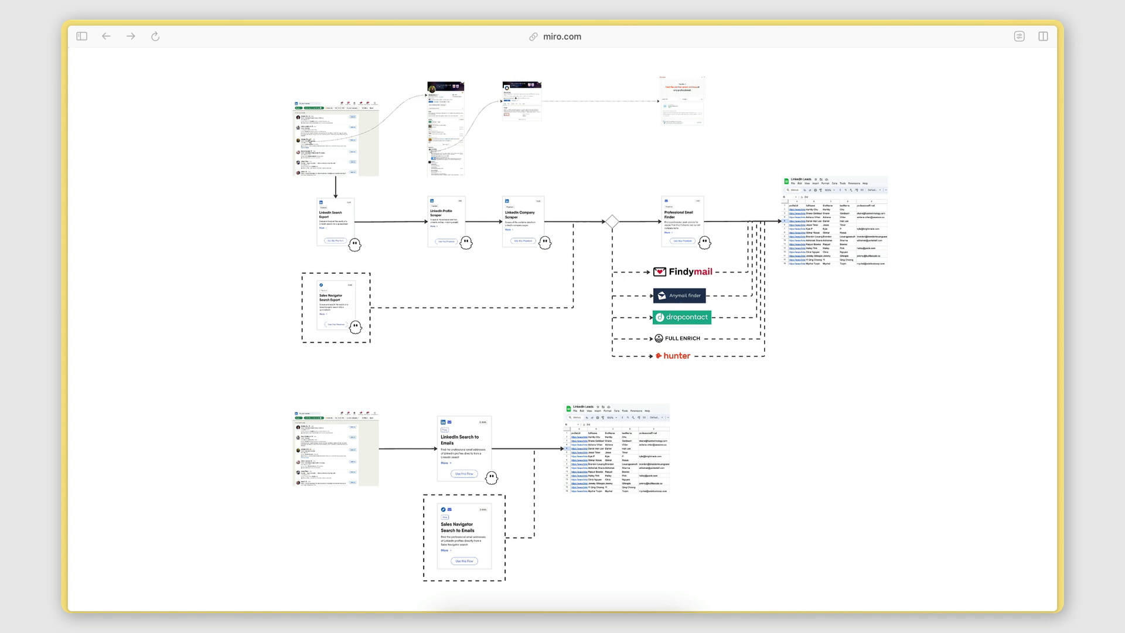
Examine the Miro board's diagram comparing the separate scraper workflow with the LinkedIn Search to Emails flow
{"action": "scroll", "coordinate": [421, 286], "scroll_direction": "right", "scroll_amount": 1}
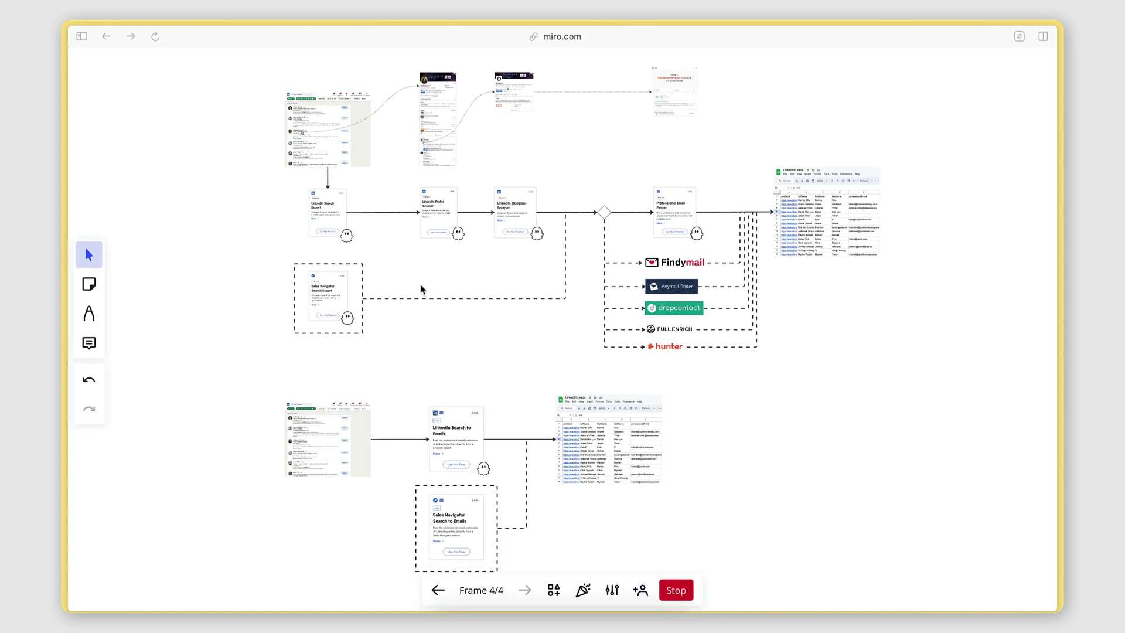